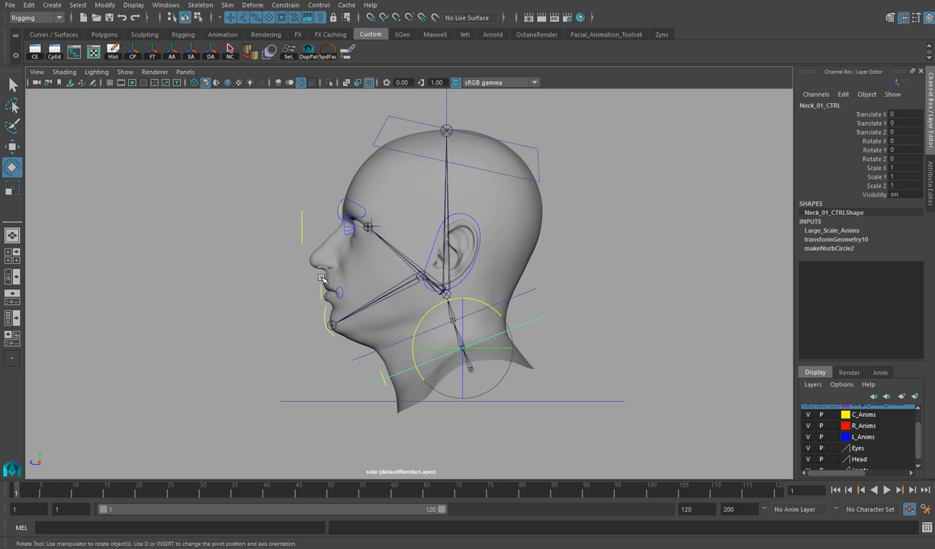
Step: In the perspective view, move the global eye control up about 3.54 in Y and forward about 5.36 in Z
{"action": "key", "text": "space"}
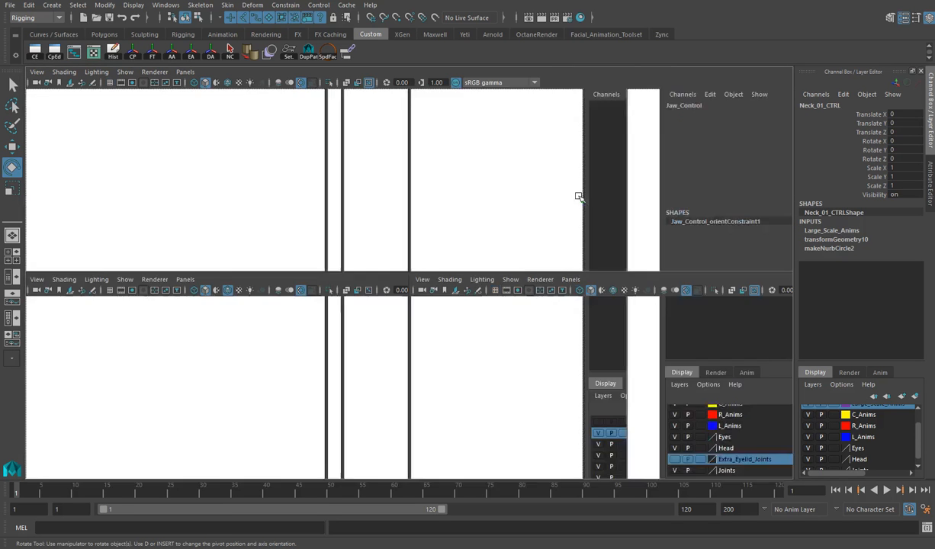
{"action": "left_click_drag", "start_coordinate": [579, 197], "coordinate": [450, 221], "text": "alt"}
{"action": "right_click_drag", "start_coordinate": [385, 221], "coordinate": [567, 232], "text": "alt"}
{"action": "middle_click_drag", "start_coordinate": [567, 231], "coordinate": [664, 323], "text": "alt"}
{"action": "left_click_drag", "start_coordinate": [663, 324], "coordinate": [453, 264], "text": "alt"}
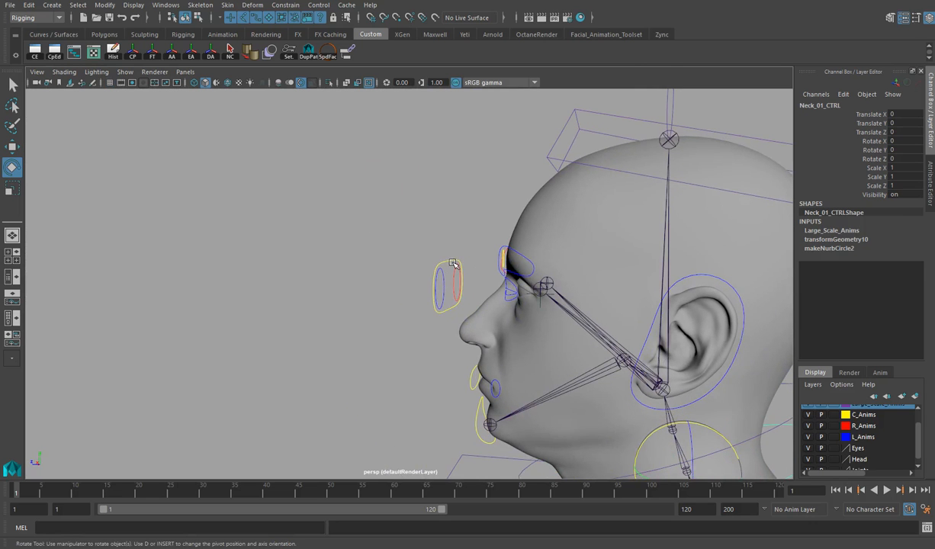
{"action": "left_click", "coordinate": [451, 262]}
{"action": "key", "text": "w"}
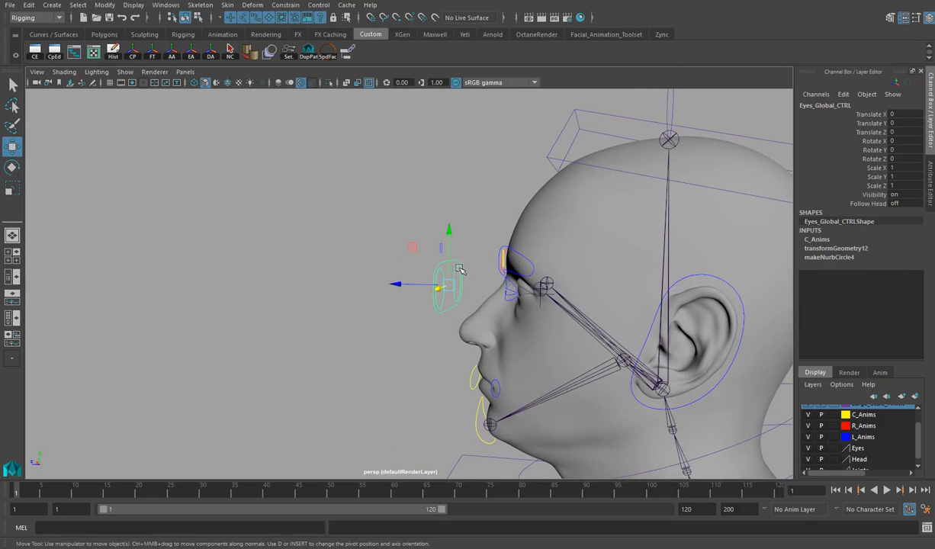
{"action": "left_click_drag", "start_coordinate": [450, 250], "coordinate": [354, 261]}
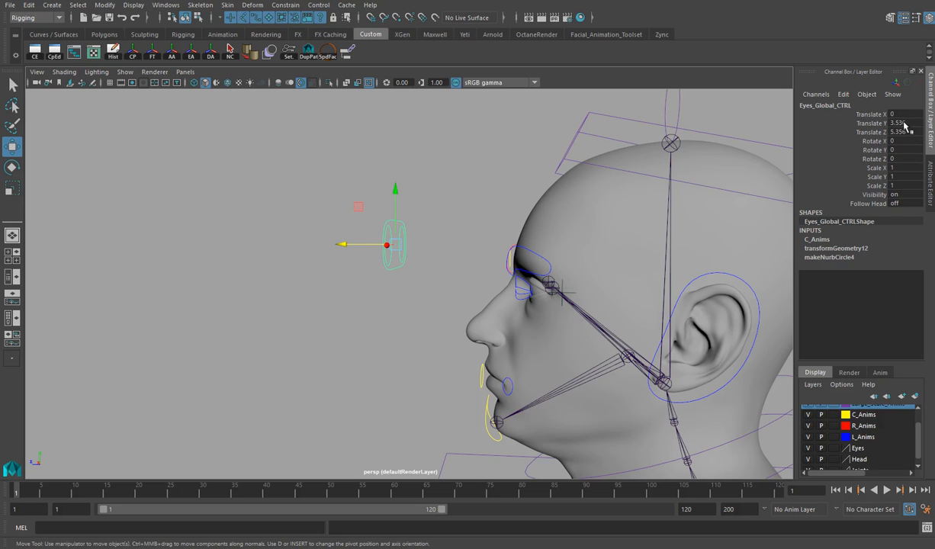
Step: Freeze the transformations of the moved global eye control
{"action": "middle_click_drag", "start_coordinate": [506, 297], "coordinate": [495, 230], "text": "alt"}
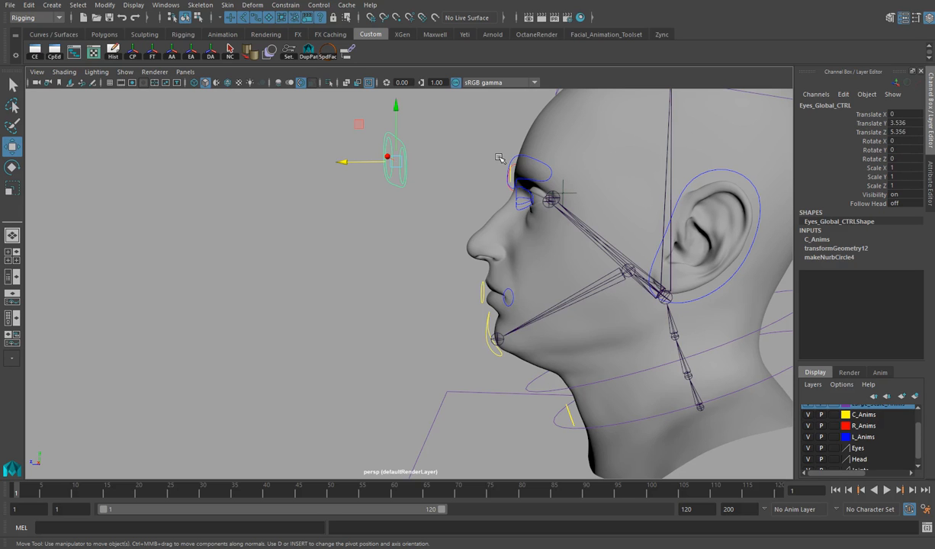
{"action": "scroll", "coordinate": [488, 161], "scroll_direction": "down", "scroll_amount": 3}
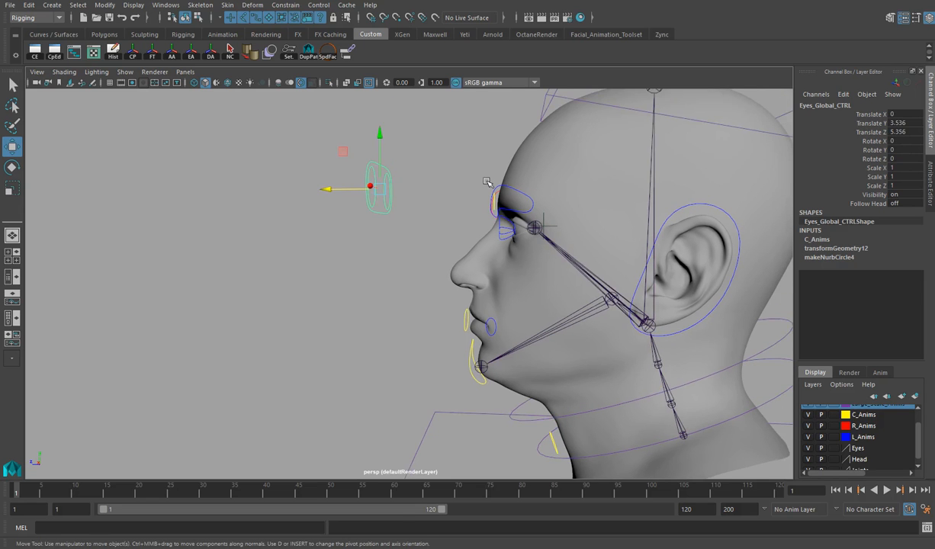
{"action": "scroll", "coordinate": [450, 166], "scroll_direction": "down", "scroll_amount": 1}
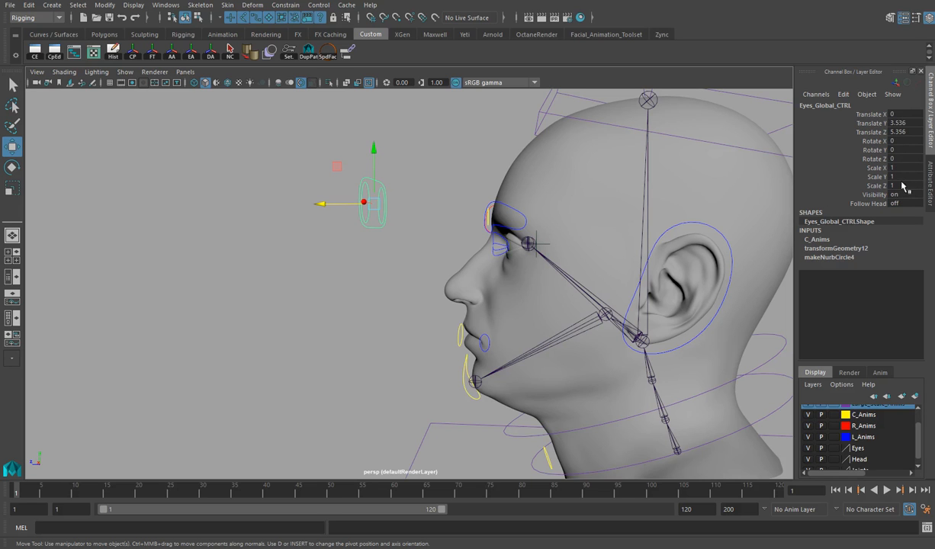
{"action": "left_click", "coordinate": [106, 6]}
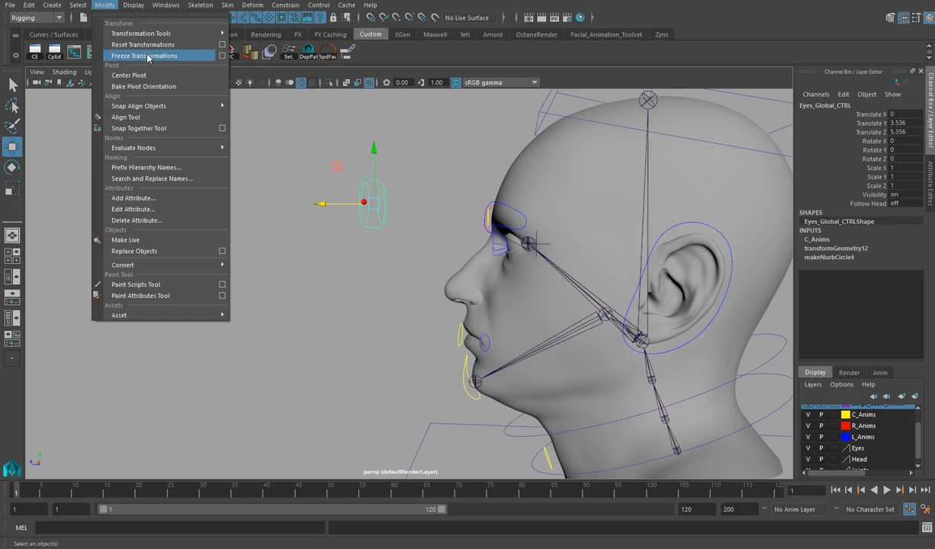
{"action": "left_click", "coordinate": [151, 57]}
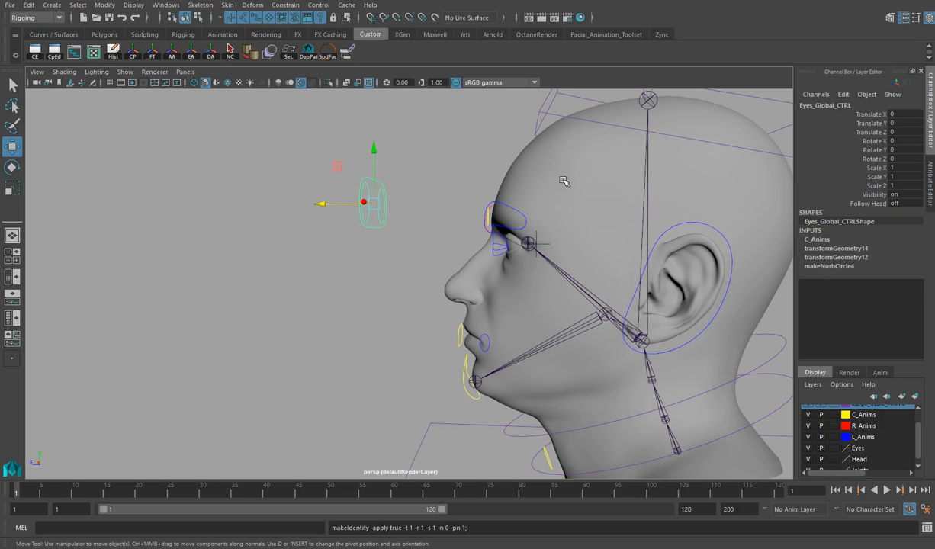
Step: Undo the freeze and the moves of the global eye control, back to before it was selected
{"action": "key", "text": "ctrl+z"}
{"action": "key", "text": "ctrl+z"}
{"action": "key", "text": "ctrl+z"}
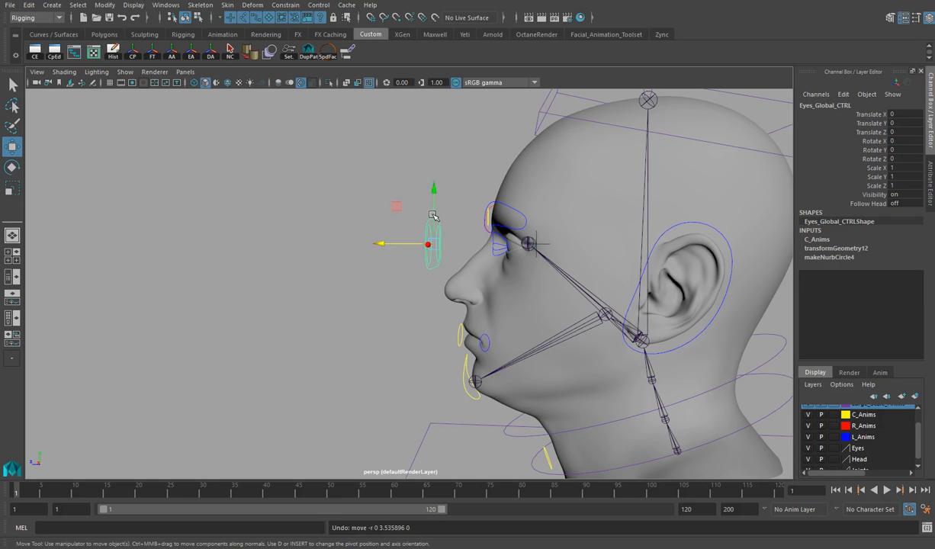
{"action": "key", "text": "ctrl+z"}
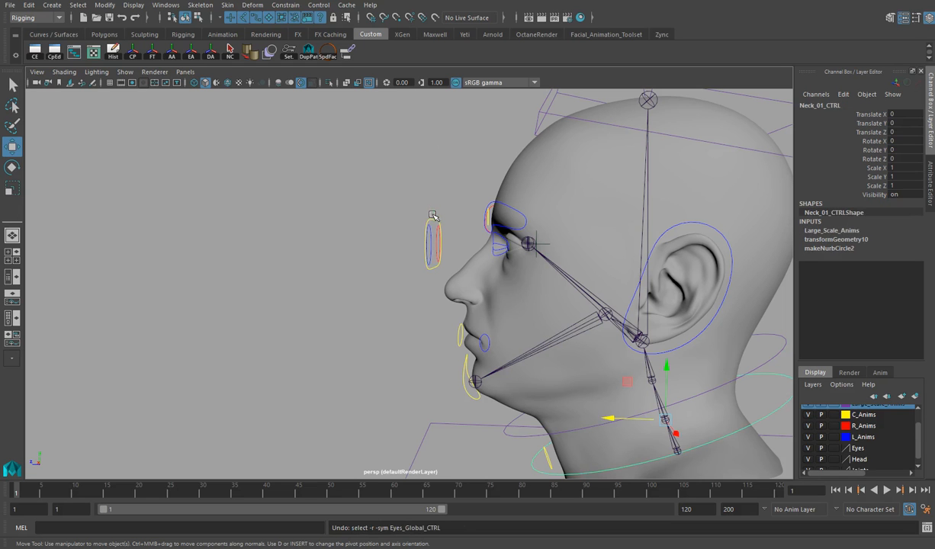
{"action": "left_click", "coordinate": [430, 215]}
Step: Freeze the transformations of the head mesh and clear the selection
{"action": "left_click_drag", "start_coordinate": [600, 240], "coordinate": [570, 233], "text": "alt"}
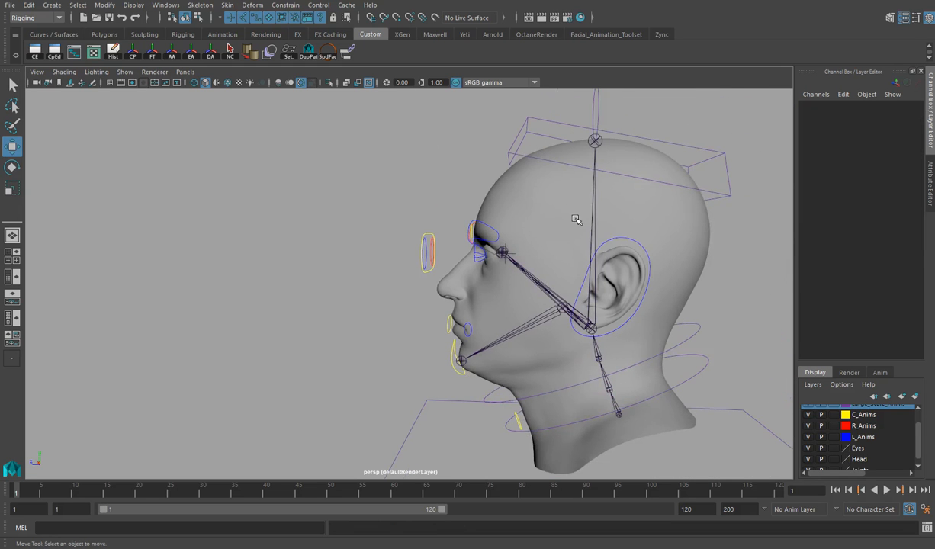
{"action": "left_click", "coordinate": [523, 203]}
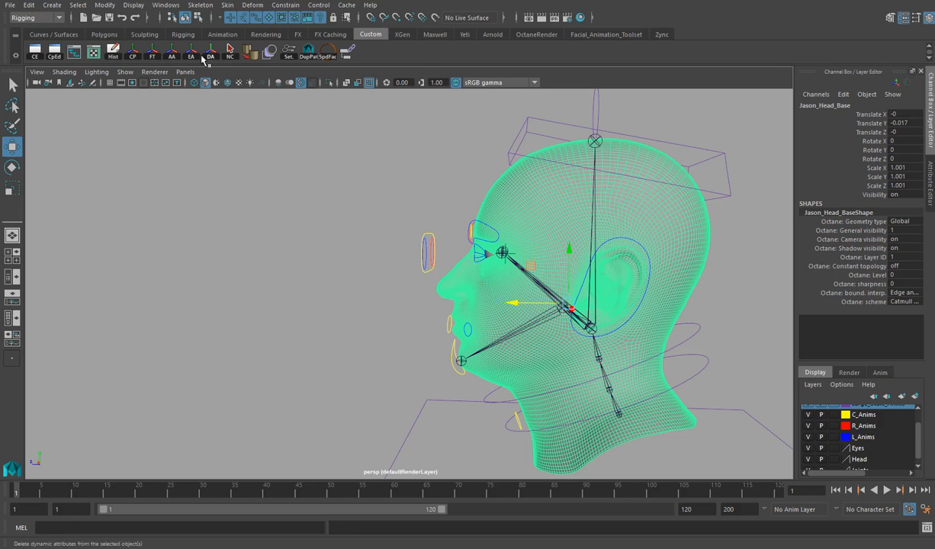
{"action": "left_click", "coordinate": [154, 57]}
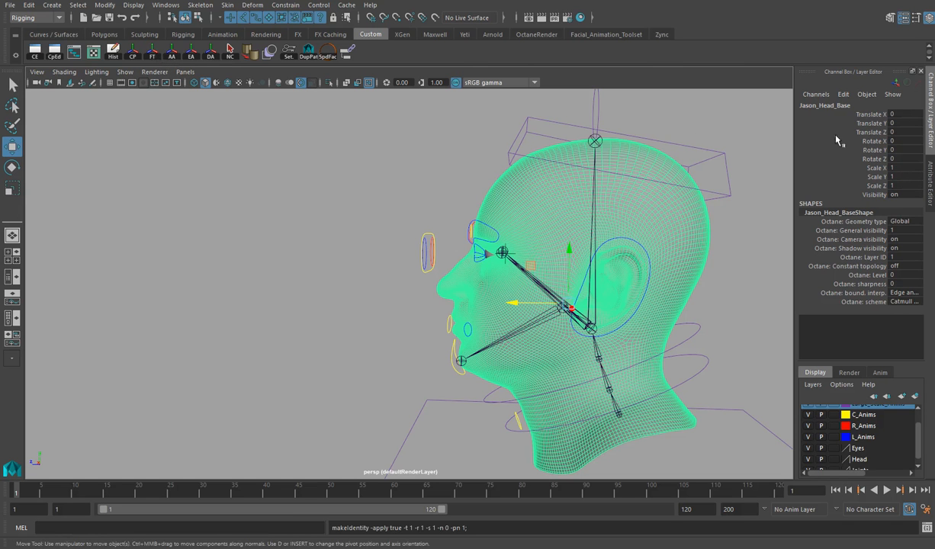
{"action": "right_click_drag", "start_coordinate": [524, 244], "coordinate": [396, 248], "text": "alt"}
{"action": "middle_click_drag", "start_coordinate": [396, 248], "coordinate": [314, 221], "text": "alt"}
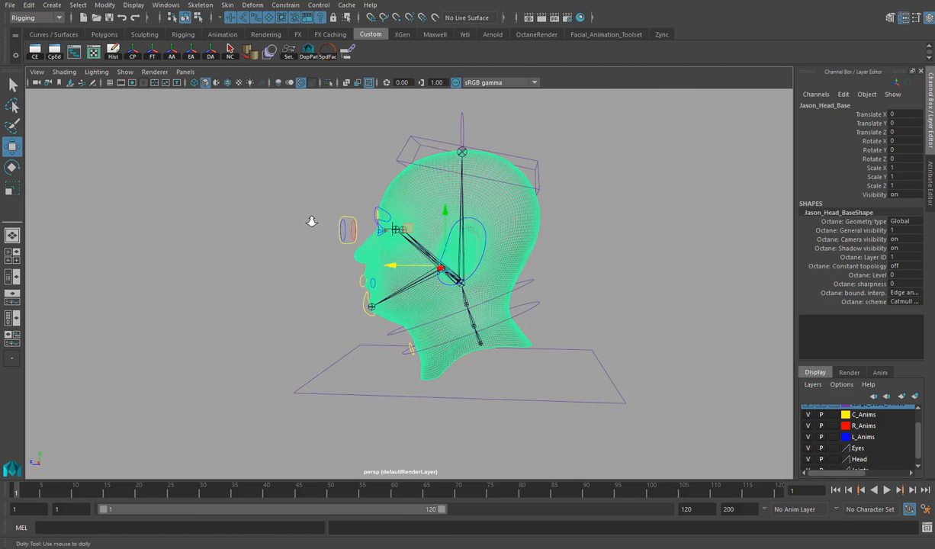
{"action": "right_click_drag", "start_coordinate": [313, 222], "coordinate": [503, 228], "text": "alt"}
{"action": "middle_click_drag", "start_coordinate": [568, 341], "coordinate": [476, 259], "text": "alt"}
{"action": "right_click_drag", "start_coordinate": [571, 299], "coordinate": [476, 299], "text": "alt"}
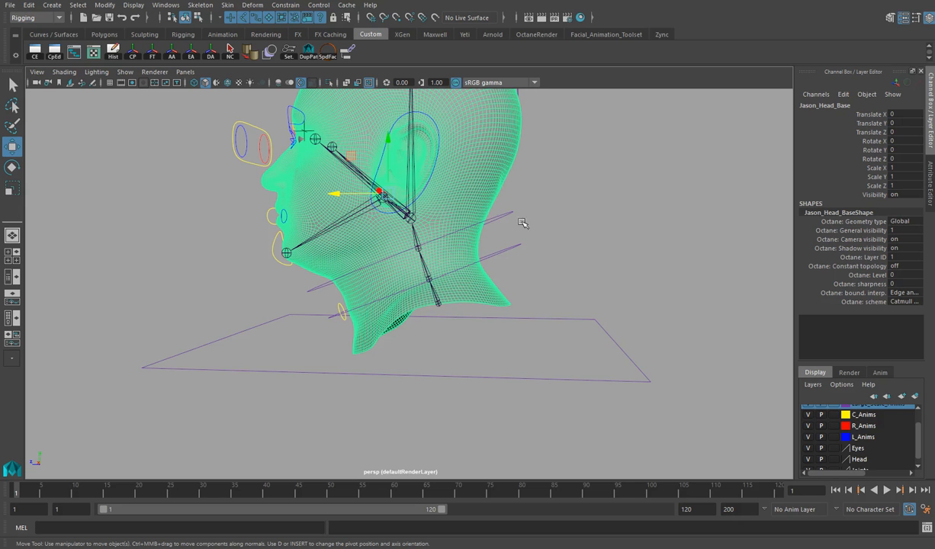
{"action": "left_click", "coordinate": [461, 357]}
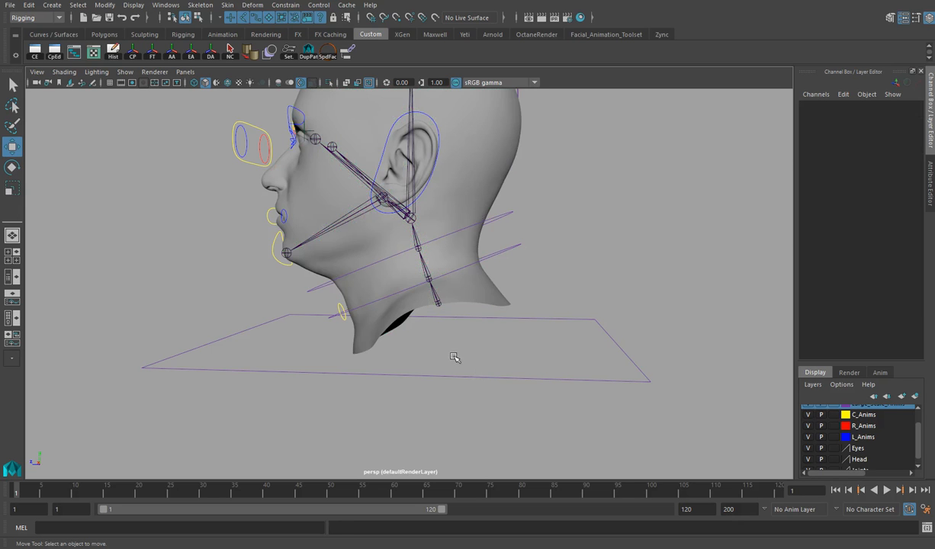
Step: Select the square Root_CTRL curve and the Shoulder_Root joint in turn to check their transform values
{"action": "scroll", "coordinate": [499, 350], "scroll_direction": "up", "scroll_amount": 2}
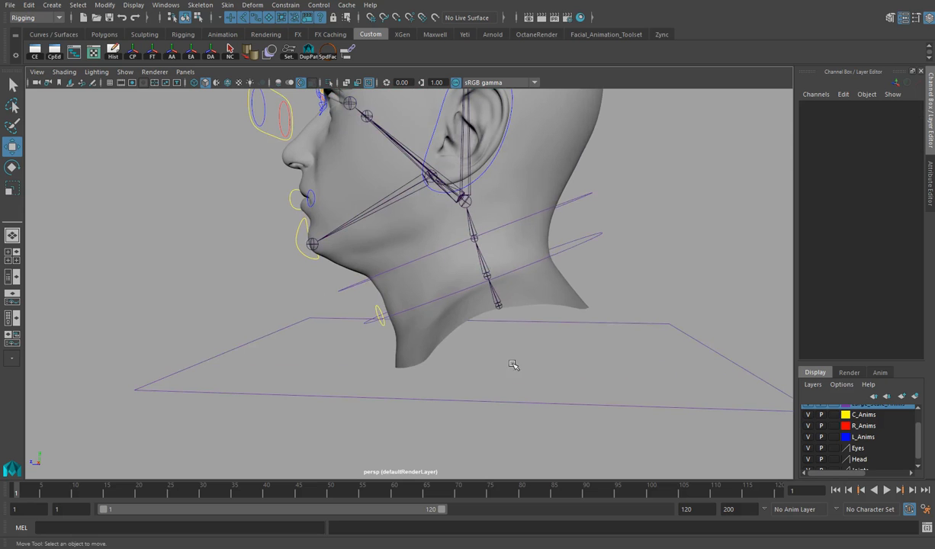
{"action": "left_click", "coordinate": [531, 404]}
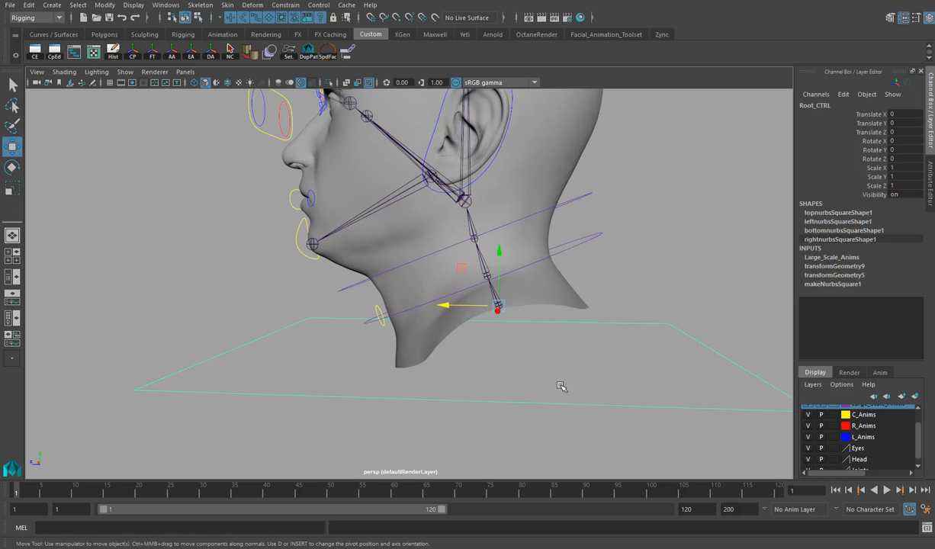
{"action": "left_click", "coordinate": [664, 266]}
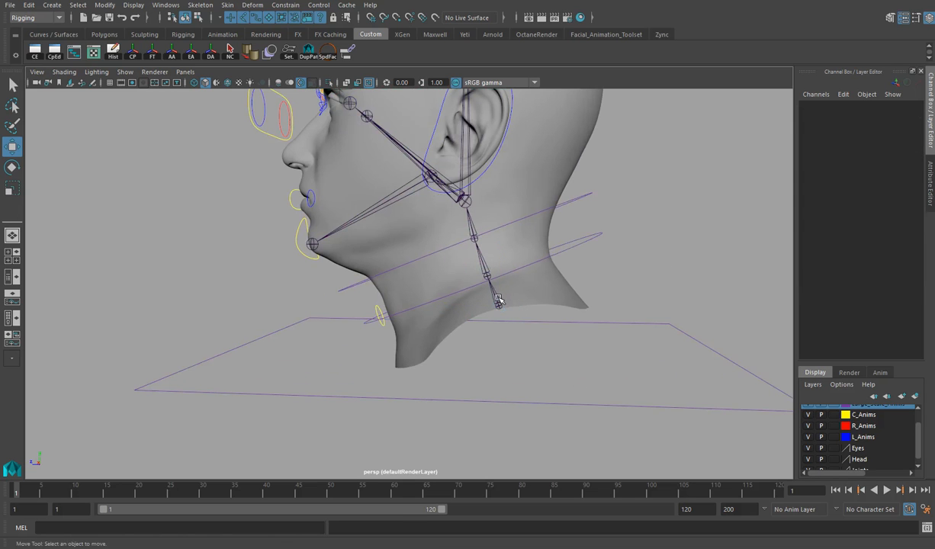
{"action": "left_click", "coordinate": [482, 284]}
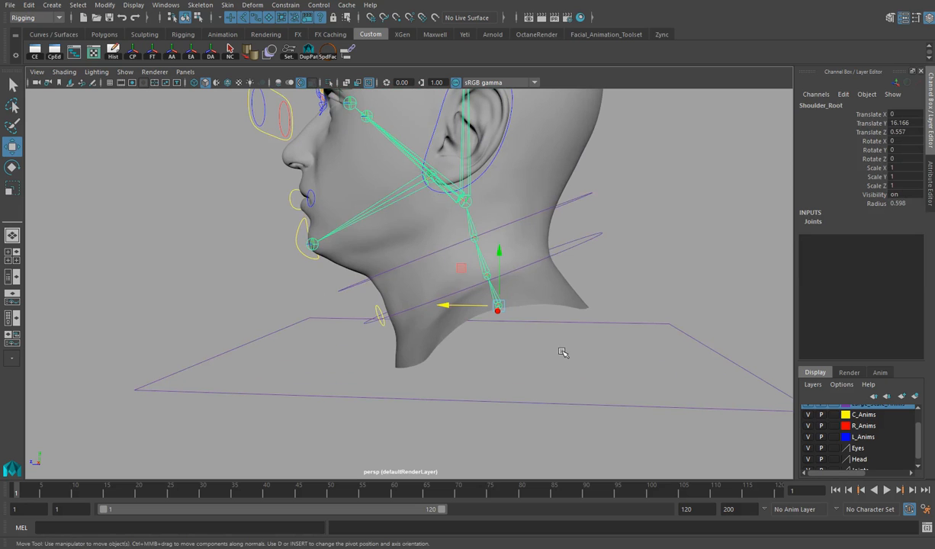
Step: Parent-constrain the Shoulder_Root joint to Root_CTRL with Maintain offset on and all translate and rotate axes included
{"action": "left_click", "coordinate": [532, 404]}
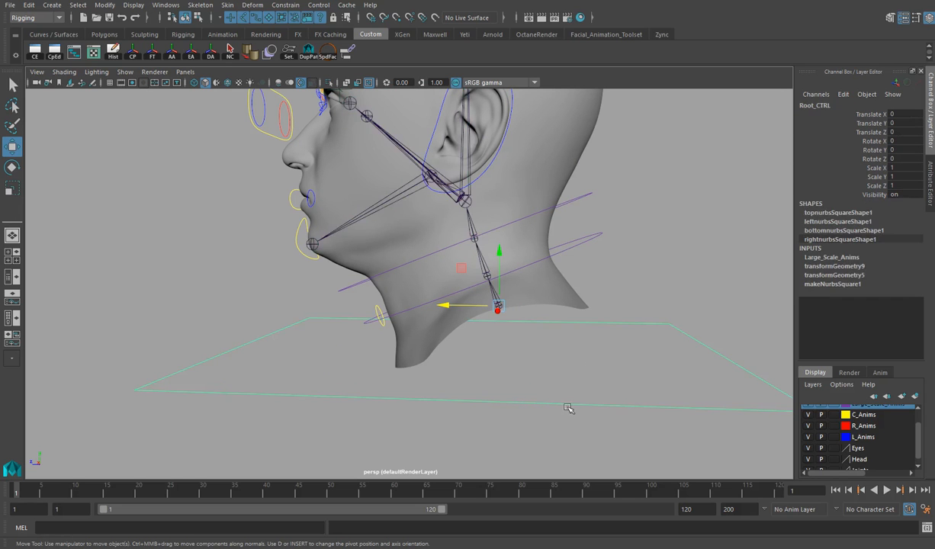
{"action": "key", "text": "q"}
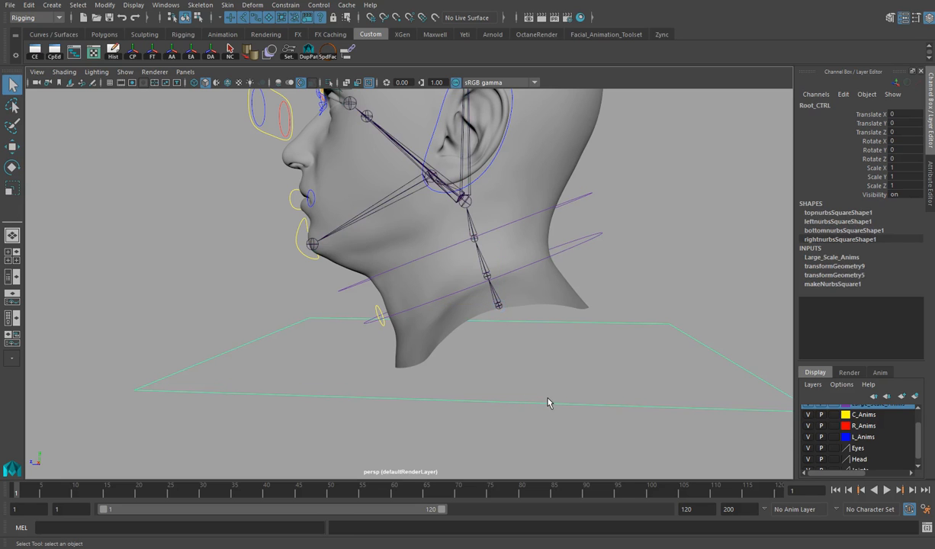
{"action": "left_click", "coordinate": [499, 308]}
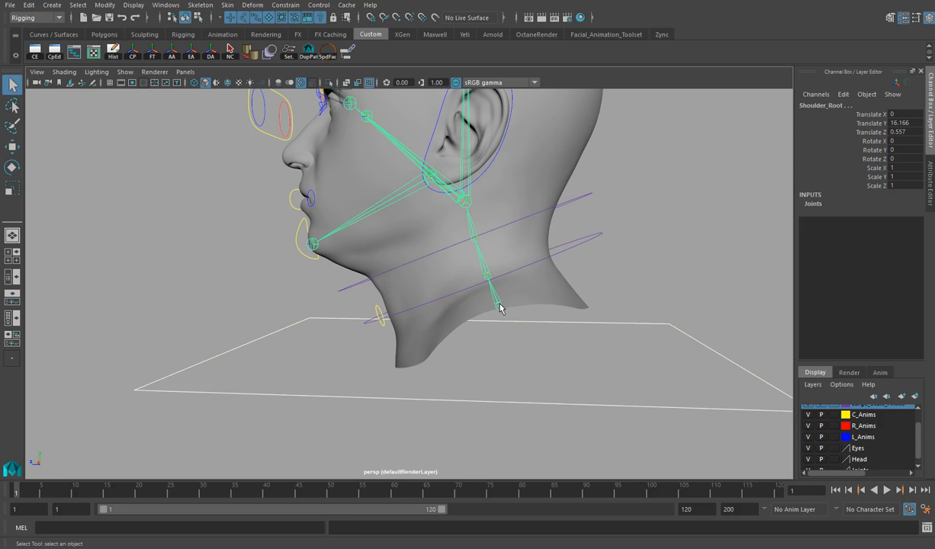
{"action": "left_click", "coordinate": [314, 5]}
{"action": "mouse_move", "coordinate": [294, 6]}
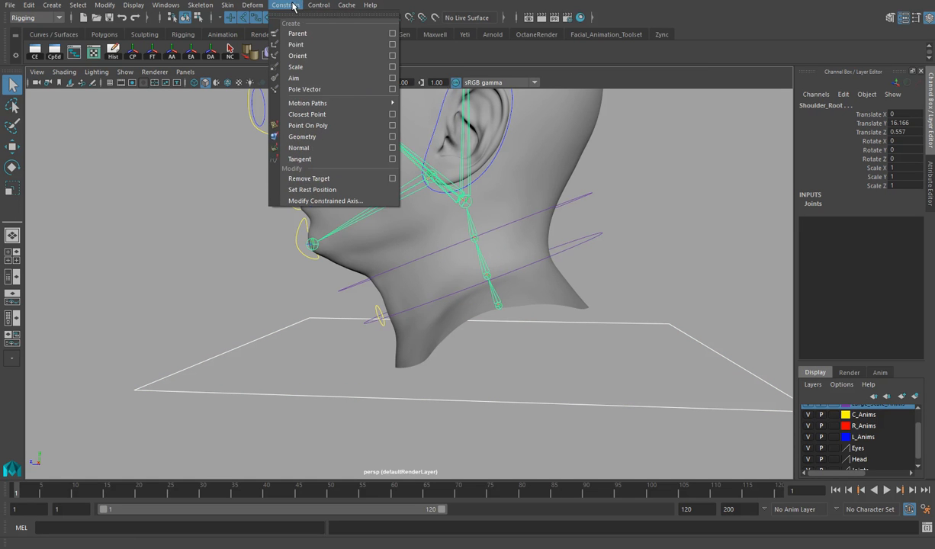
{"action": "left_click", "coordinate": [392, 34]}
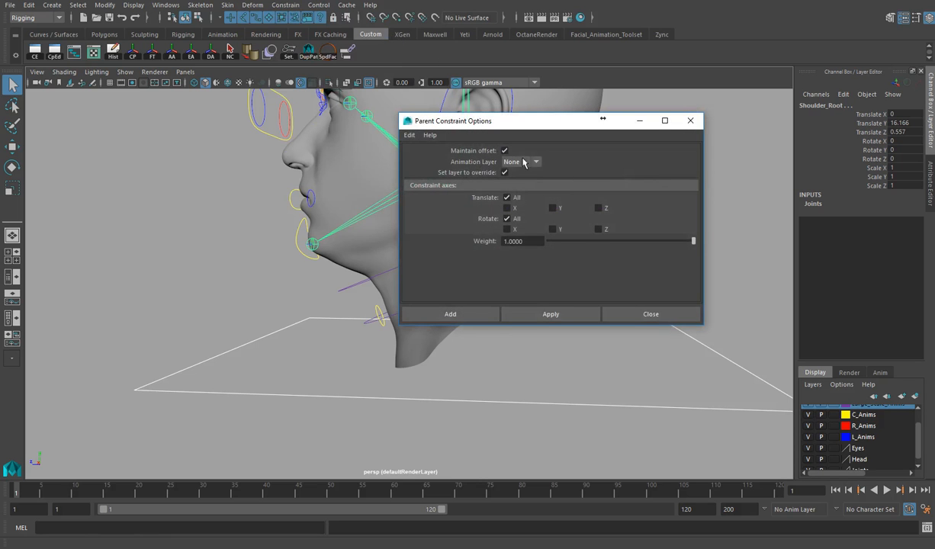
{"action": "left_click", "coordinate": [450, 314]}
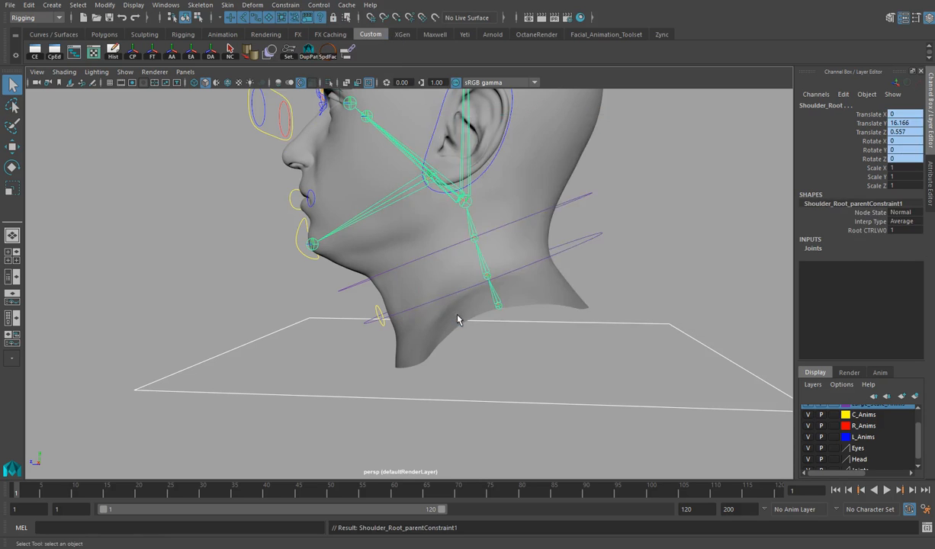
Step: Test the constraint by rotating Root_CTRL about -27 degrees in X, and undo the rotation
{"action": "left_click", "coordinate": [675, 339]}
{"action": "key", "text": "e"}
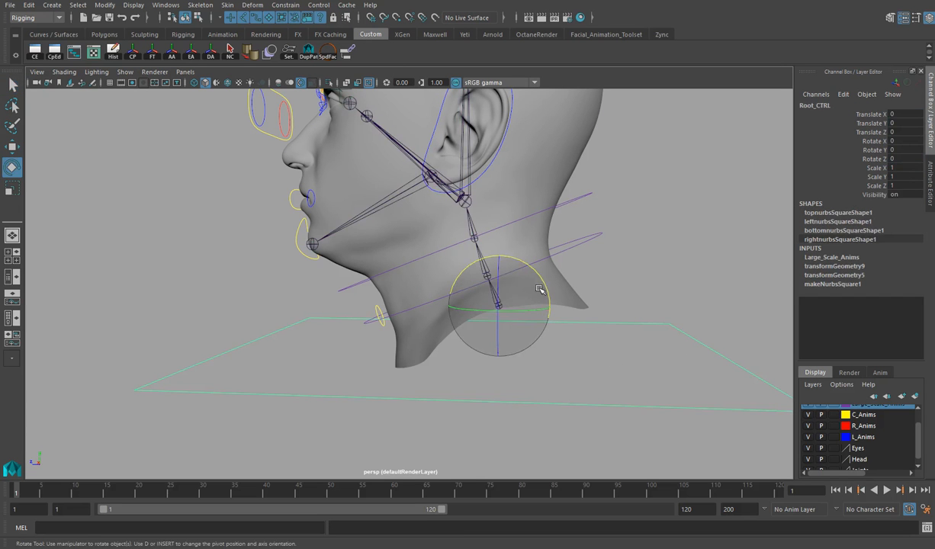
{"action": "left_click_drag", "start_coordinate": [516, 269], "coordinate": [557, 291]}
{"action": "key", "text": "ctrl+z"}
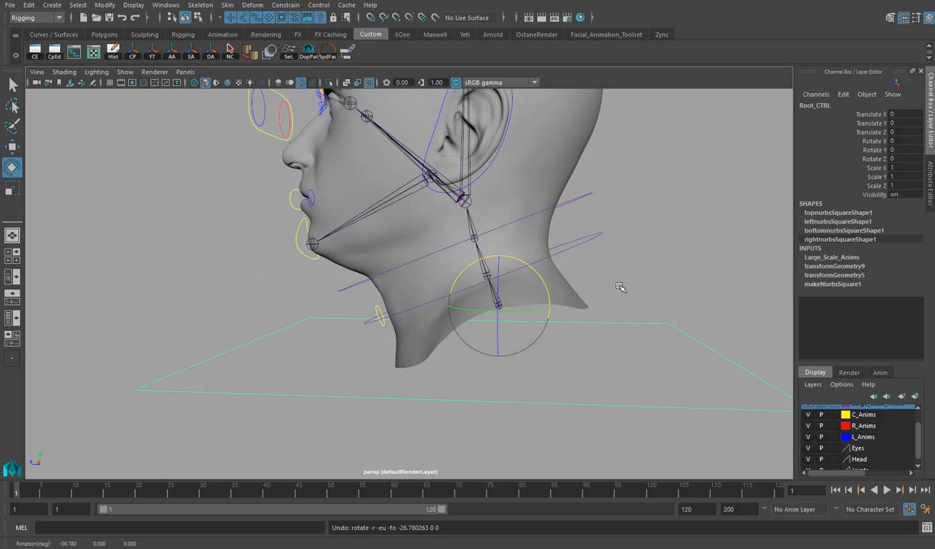
Step: Check the Rotate tool's axis orientation options, including Gimbal
{"action": "left_click", "coordinate": [635, 245]}
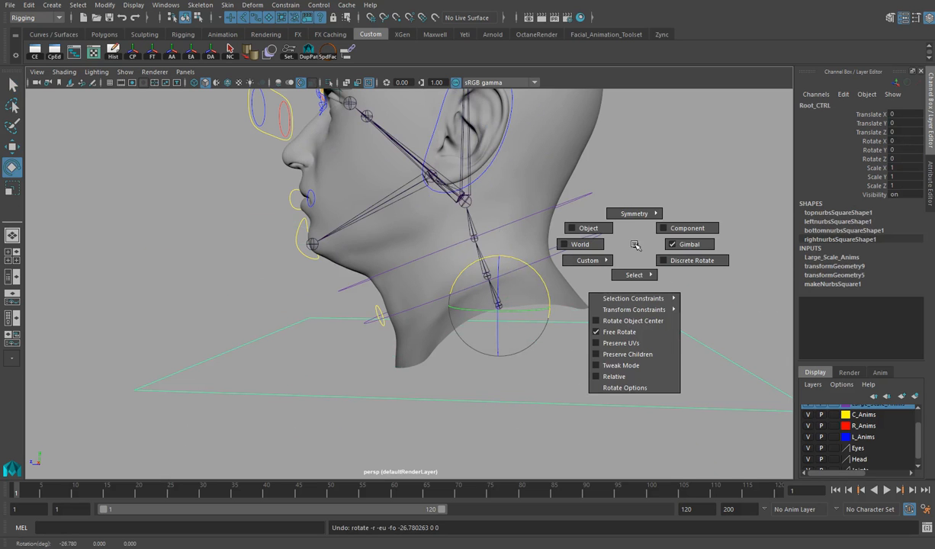
{"action": "mouse_move", "coordinate": [635, 245]}
{"action": "left_mouse_down"}
{"action": "mouse_move", "coordinate": [684, 249]}
{"action": "mouse_move", "coordinate": [631, 243]}
{"action": "left_mouse_up"}
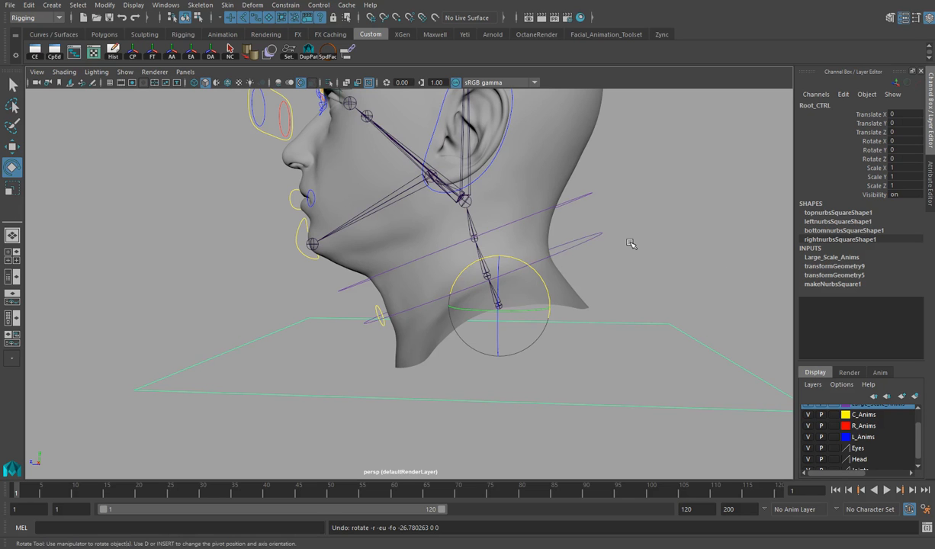
{"action": "left_click_drag", "start_coordinate": [631, 243], "coordinate": [667, 241]}
Step: Test the constraint by moving Root_CTRL freely up and forward, and undo the move
{"action": "key", "text": "w"}
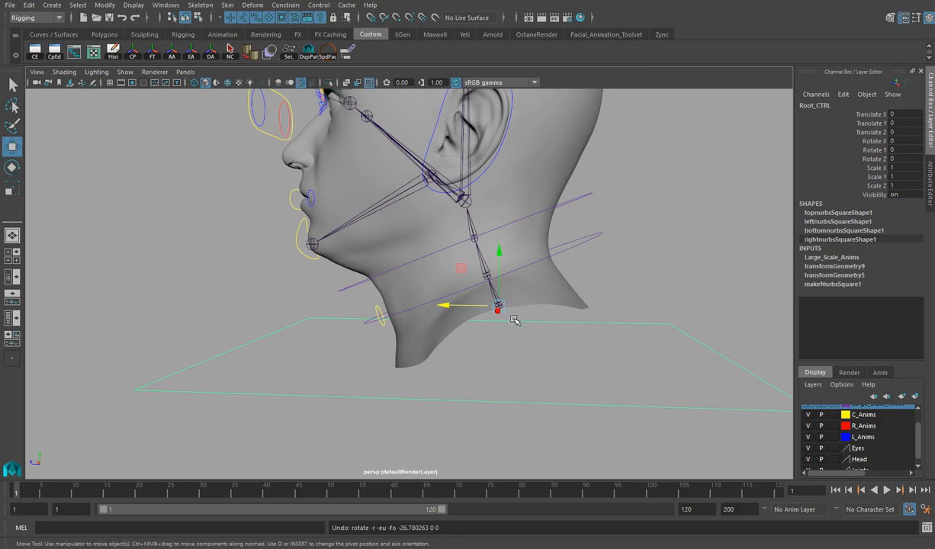
{"action": "left_click_drag", "start_coordinate": [498, 304], "coordinate": [448, 265]}
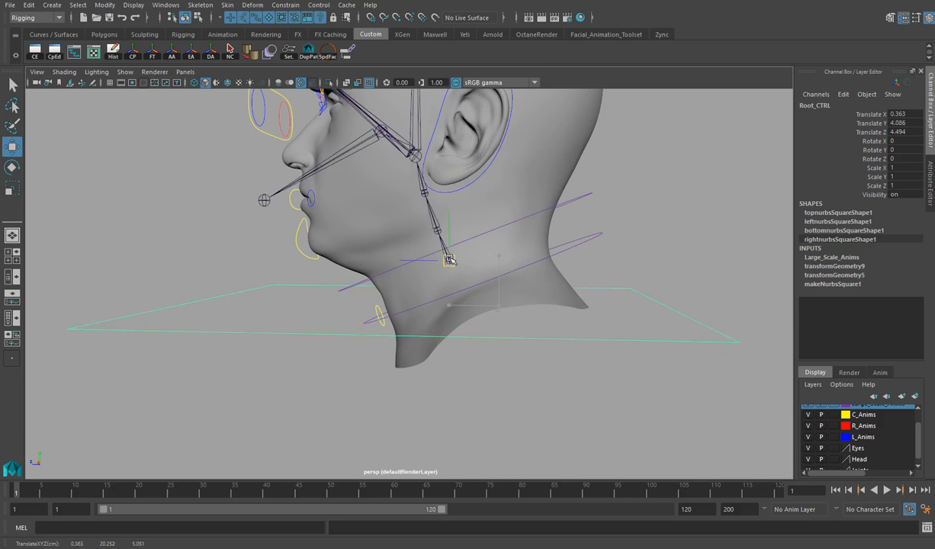
{"action": "key", "text": "ctrl+z"}
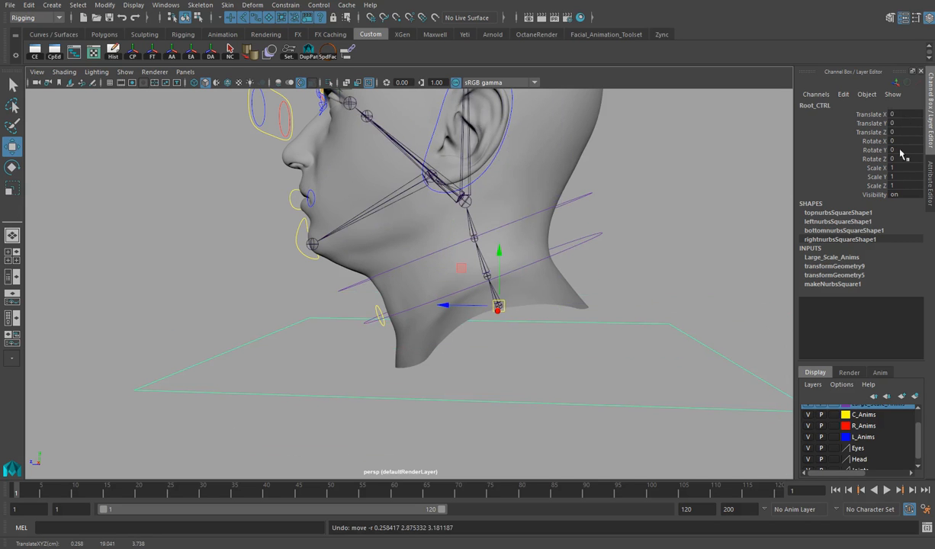
{"action": "left_click_drag", "start_coordinate": [552, 271], "coordinate": [501, 288], "text": "alt"}
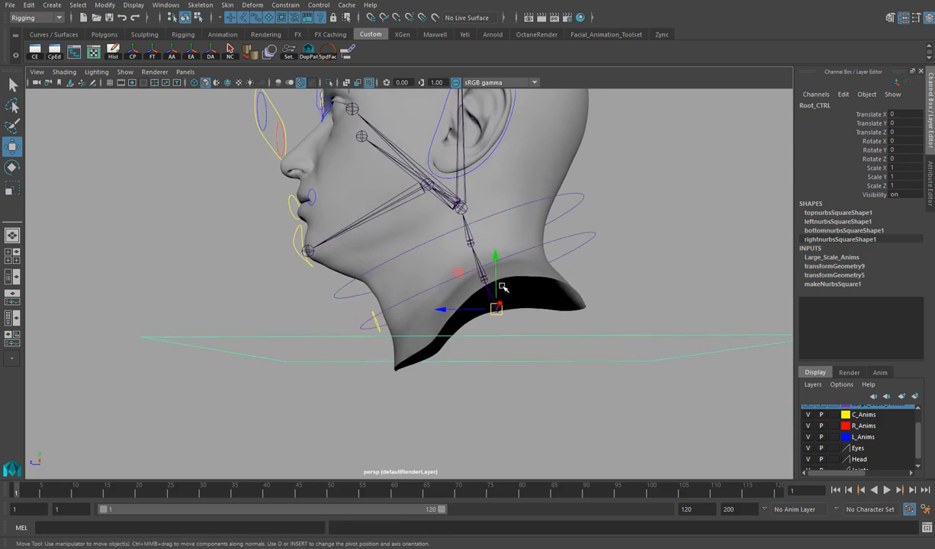
Step: Parent-constrain the Neck_01 joint to Neck_01_CTRL
{"action": "right_click_drag", "start_coordinate": [501, 288], "coordinate": [582, 294], "text": "alt"}
{"action": "left_click_drag", "start_coordinate": [582, 295], "coordinate": [564, 298], "text": "alt"}
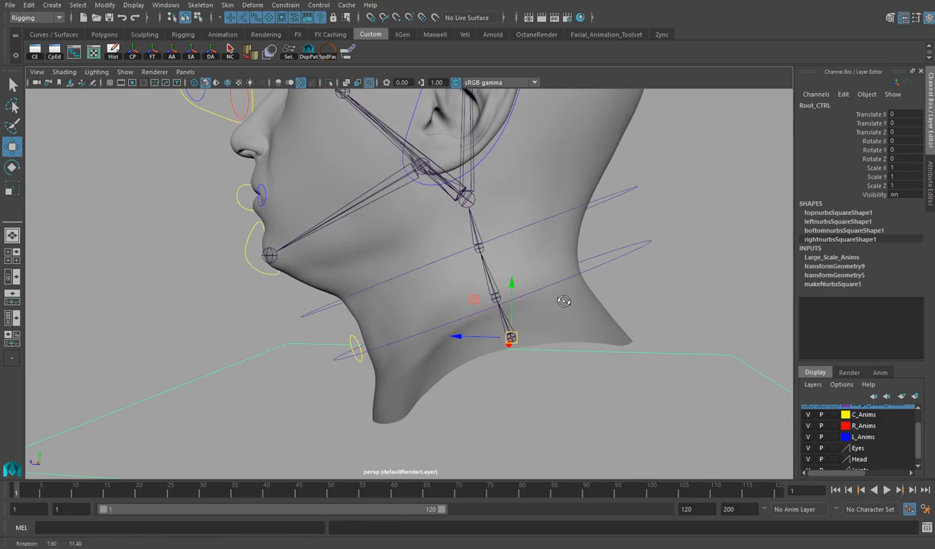
{"action": "left_click", "coordinate": [637, 250]}
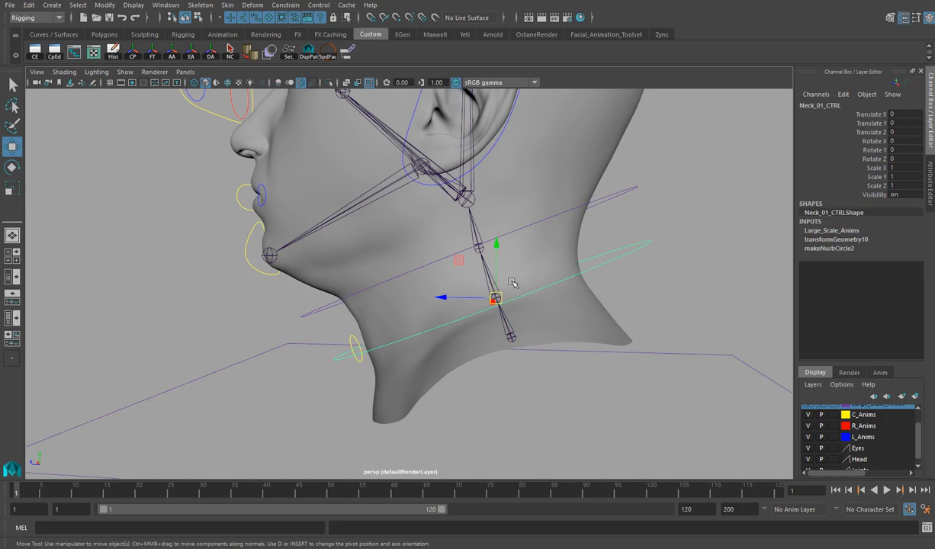
{"action": "key", "text": "q"}
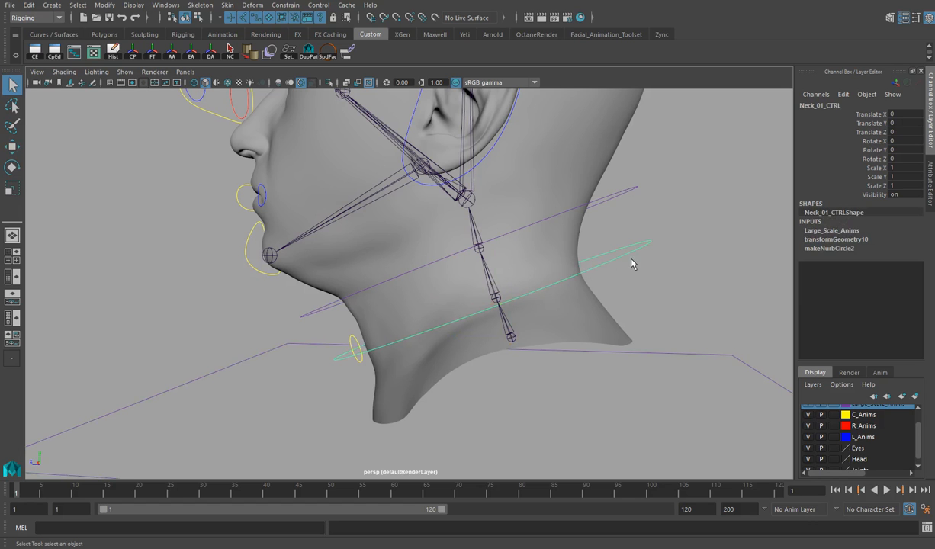
{"action": "left_click", "coordinate": [494, 295], "text": "shift"}
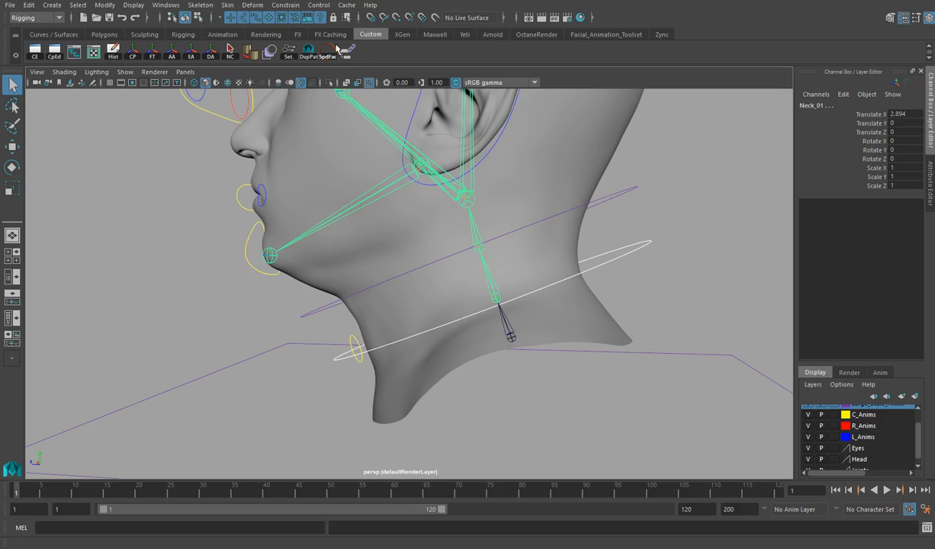
{"action": "left_click", "coordinate": [283, 6]}
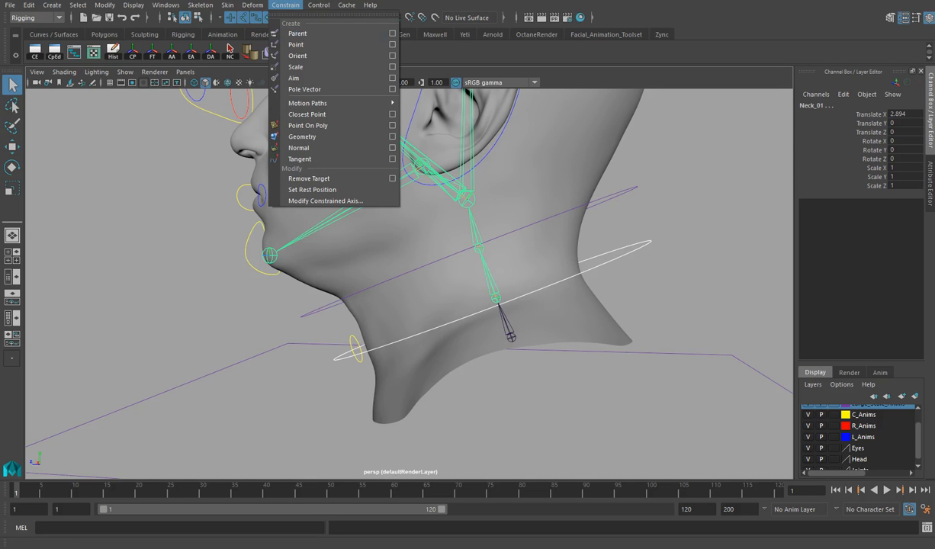
{"action": "left_click", "coordinate": [304, 34]}
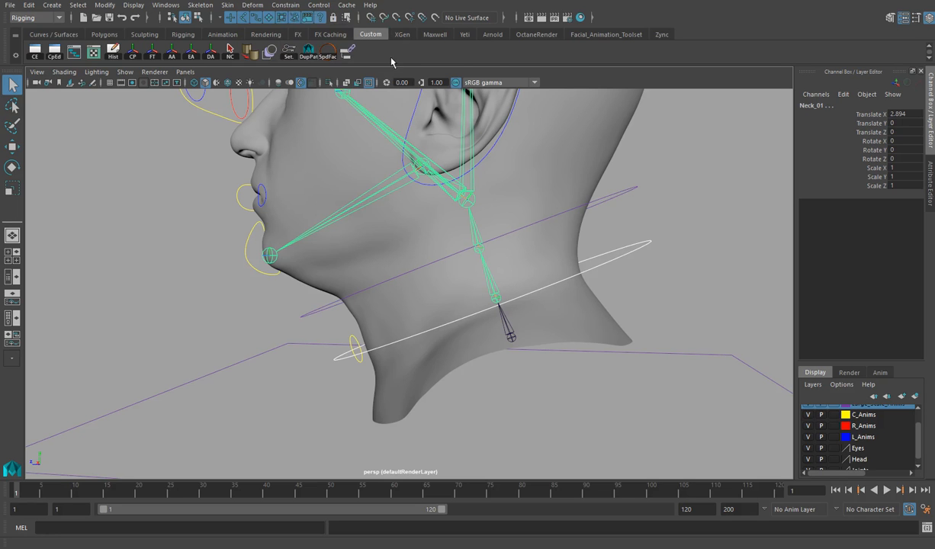
{"action": "left_click", "coordinate": [285, 5]}
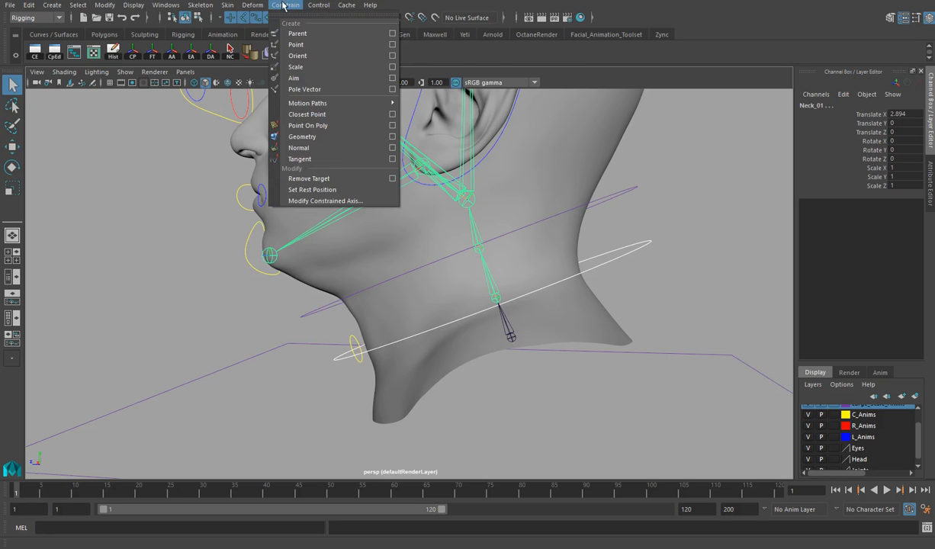
{"action": "left_click", "coordinate": [282, 6]}
{"action": "left_click", "coordinate": [281, 6]}
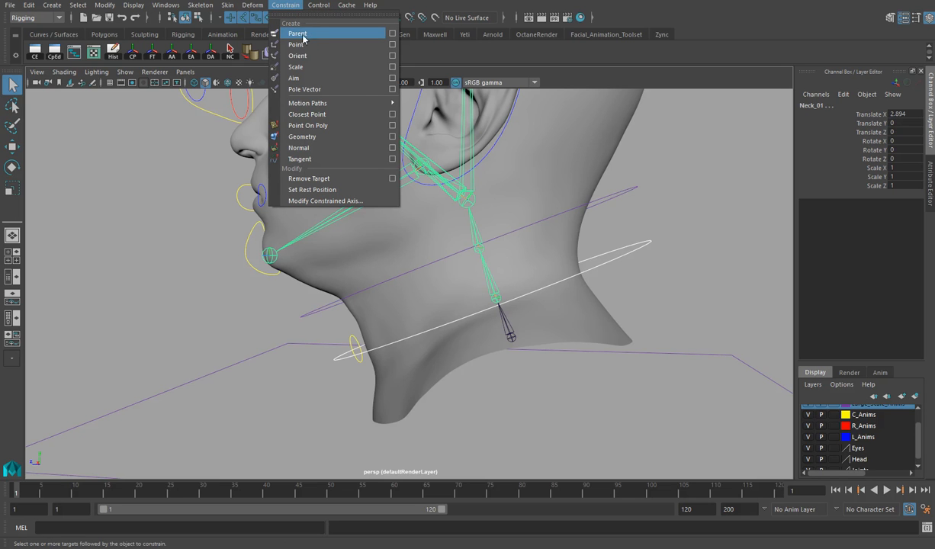
{"action": "left_click", "coordinate": [357, 34]}
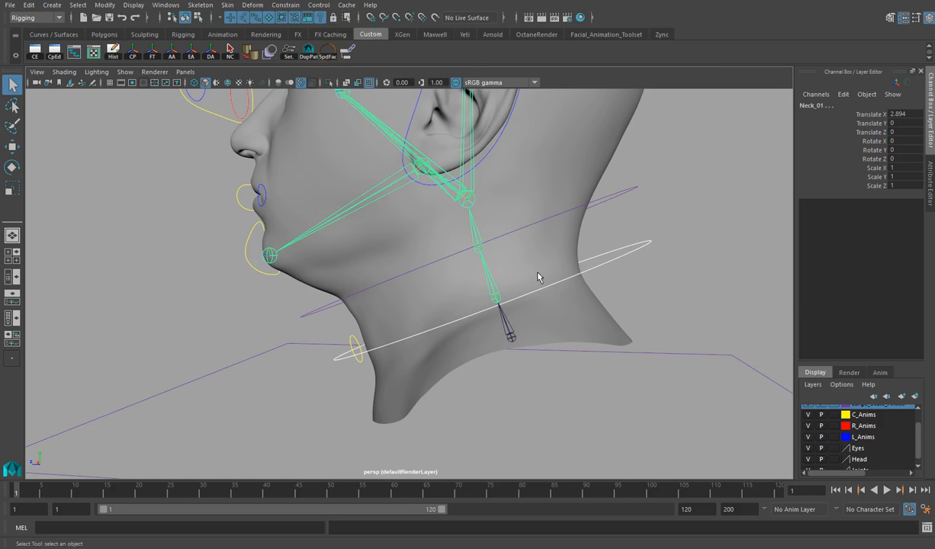
{"action": "left_click", "coordinate": [348, 54]}
Step: Test the lower neck constraint by rotating Neck_01_CTRL, and undo the rotation
{"action": "left_click", "coordinate": [608, 314]}
{"action": "left_click", "coordinate": [622, 256]}
{"action": "key", "text": "e"}
{"action": "left_click_drag", "start_coordinate": [539, 261], "coordinate": [586, 271]}
Step: Parent-constrain the Neck_02 joint to Neck_02_CTRL
{"action": "left_click", "coordinate": [519, 221]}
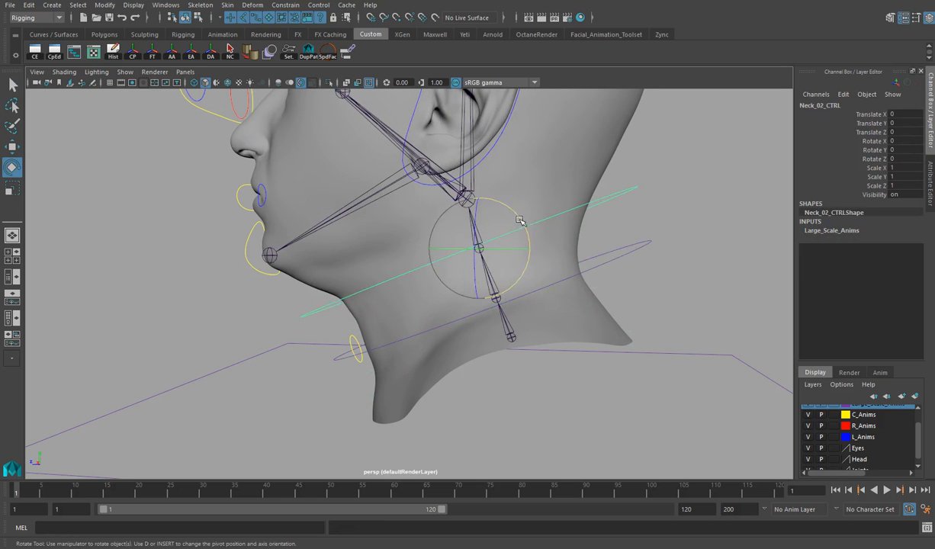
{"action": "key", "text": "q"}
{"action": "left_click", "coordinate": [478, 231], "text": "shift"}
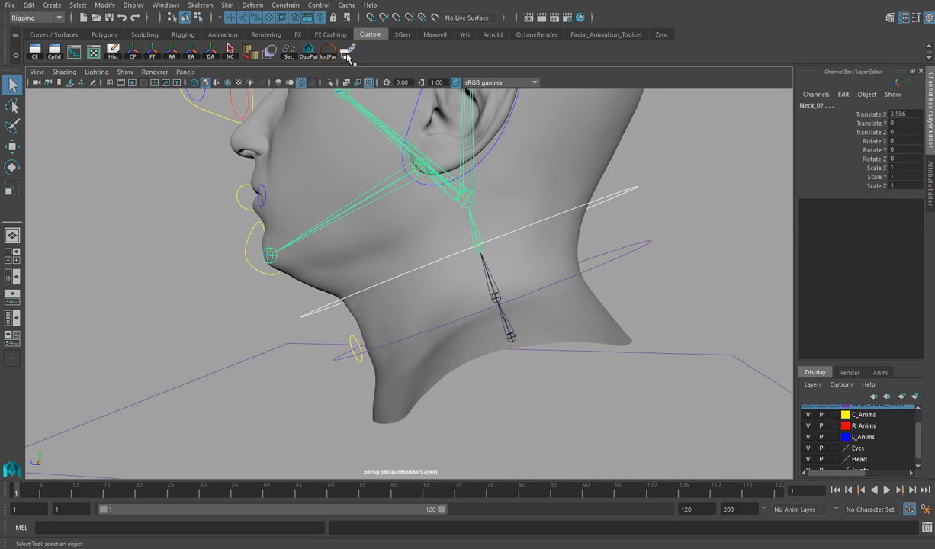
{"action": "left_click", "coordinate": [347, 53]}
Step: Parent-constrain the Head_Control joint at the base of the skull to Head_CTRL
{"action": "middle_click_drag", "start_coordinate": [662, 202], "coordinate": [660, 256], "text": "alt"}
{"action": "right_click_drag", "start_coordinate": [659, 256], "coordinate": [539, 218], "text": "alt"}
{"action": "middle_click_drag", "start_coordinate": [645, 227], "coordinate": [668, 261], "text": "alt"}
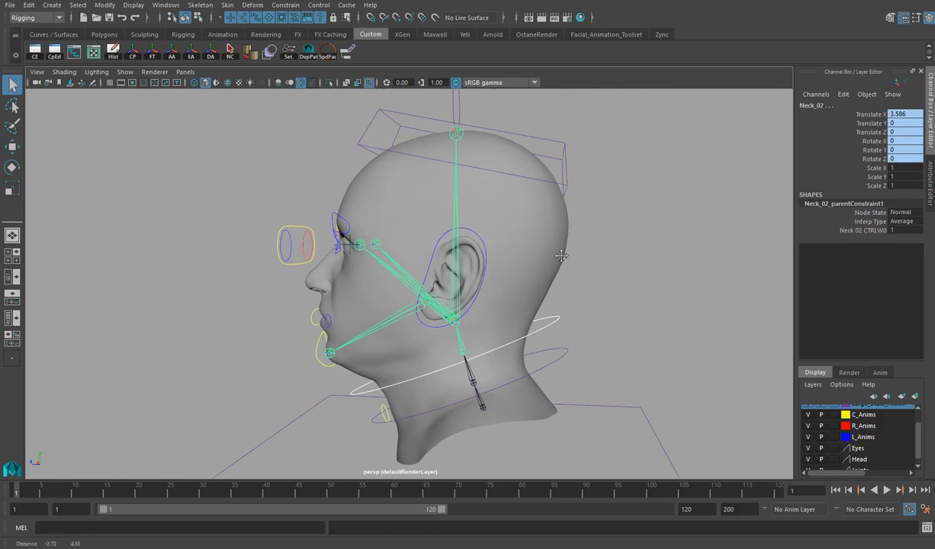
{"action": "left_click", "coordinate": [668, 261]}
{"action": "left_click", "coordinate": [459, 330]}
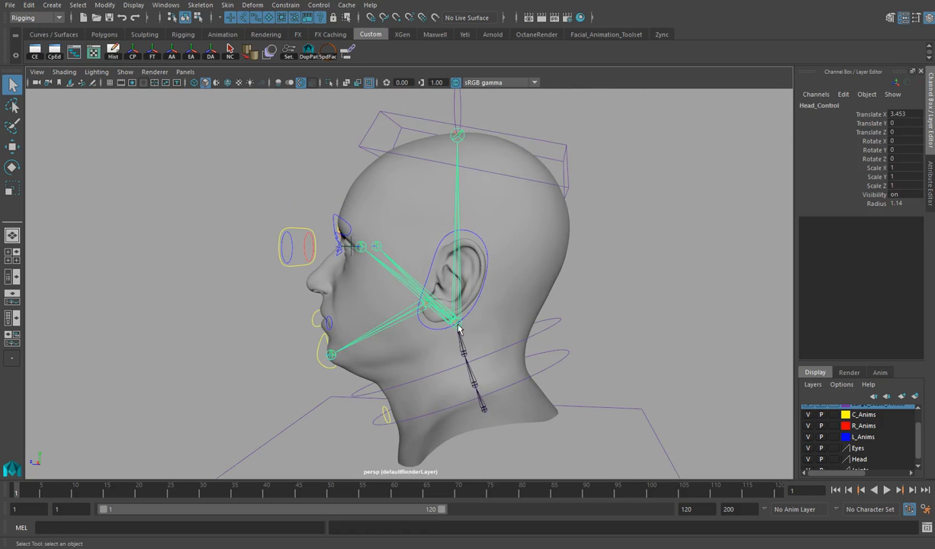
{"action": "left_click", "coordinate": [564, 177]}
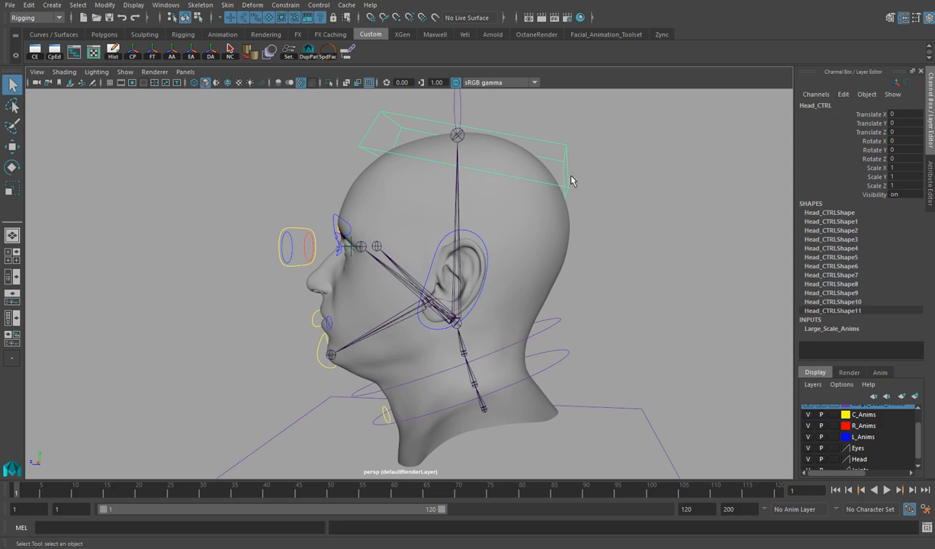
{"action": "left_click", "coordinate": [460, 330], "text": "shift"}
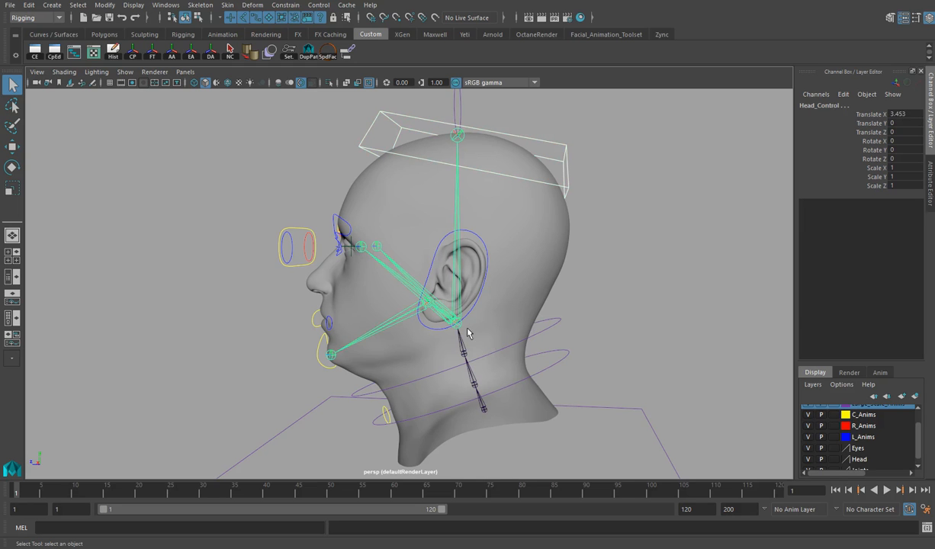
{"action": "left_click", "coordinate": [346, 53]}
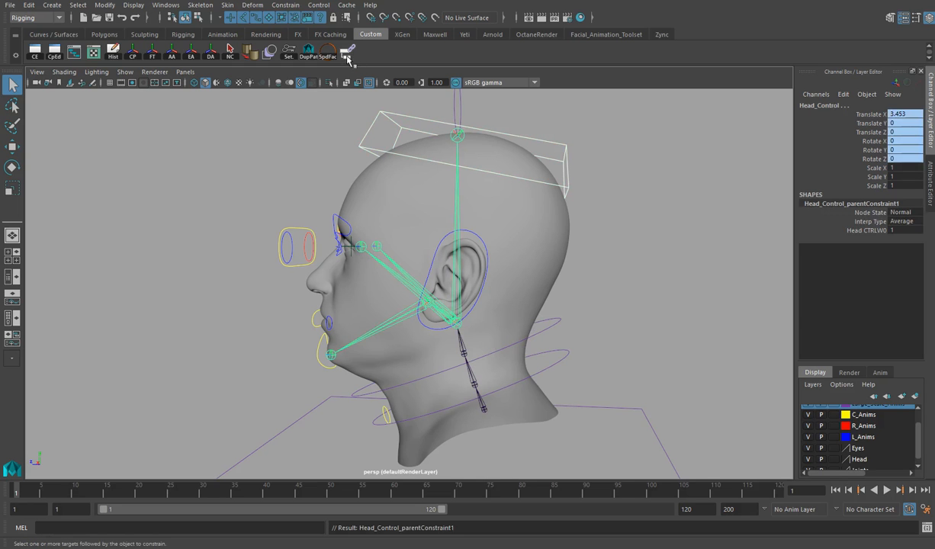
{"action": "left_click", "coordinate": [632, 244]}
Step: Test the head constraint by rotating Head_CTRL about -3 degrees in X, and undo the rotation
{"action": "left_click", "coordinate": [564, 166]}
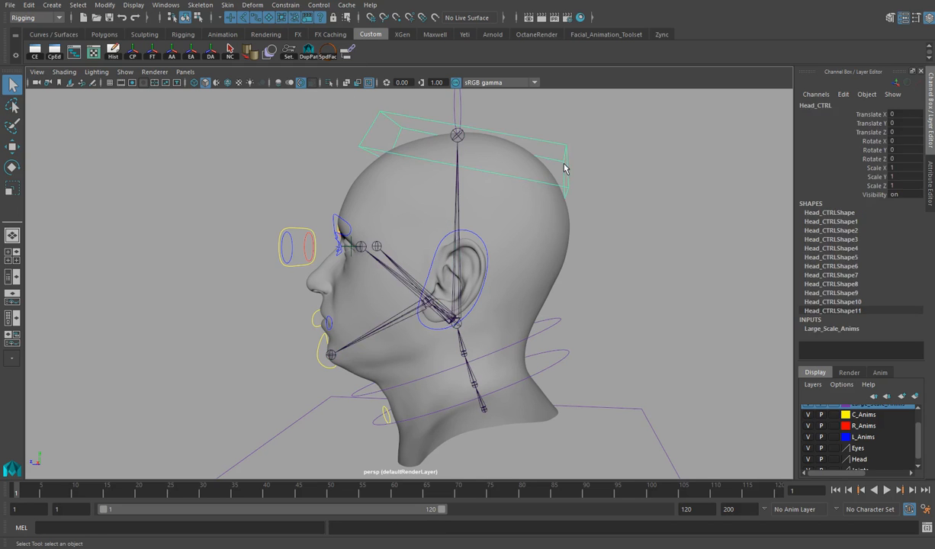
{"action": "key", "text": "e"}
{"action": "left_click_drag", "start_coordinate": [492, 300], "coordinate": [531, 321]}
{"action": "key", "text": "ctrl+z"}
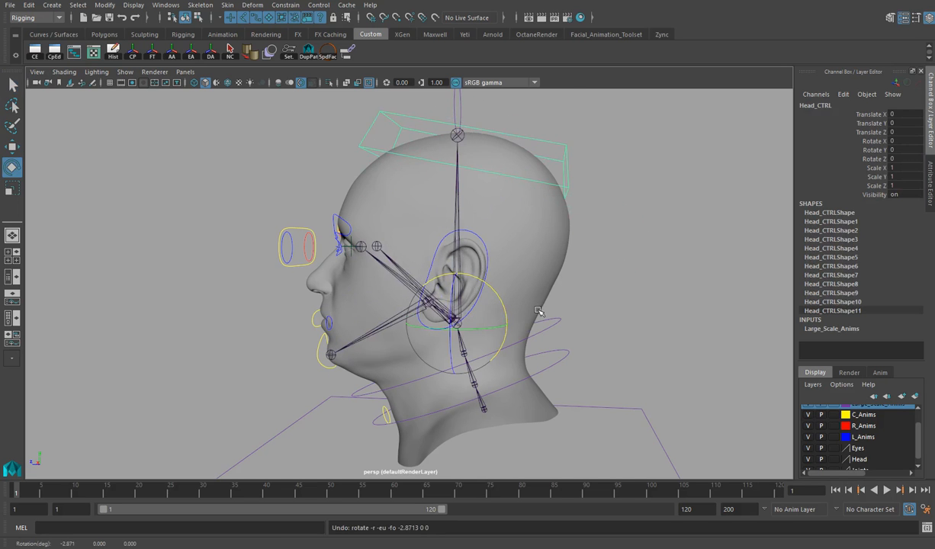
Step: Check the neck control's influence by rotating Neck_01_CTRL about -12 degrees in X, and undo the rotation
{"action": "left_click_drag", "start_coordinate": [574, 370], "coordinate": [588, 313], "text": "alt"}
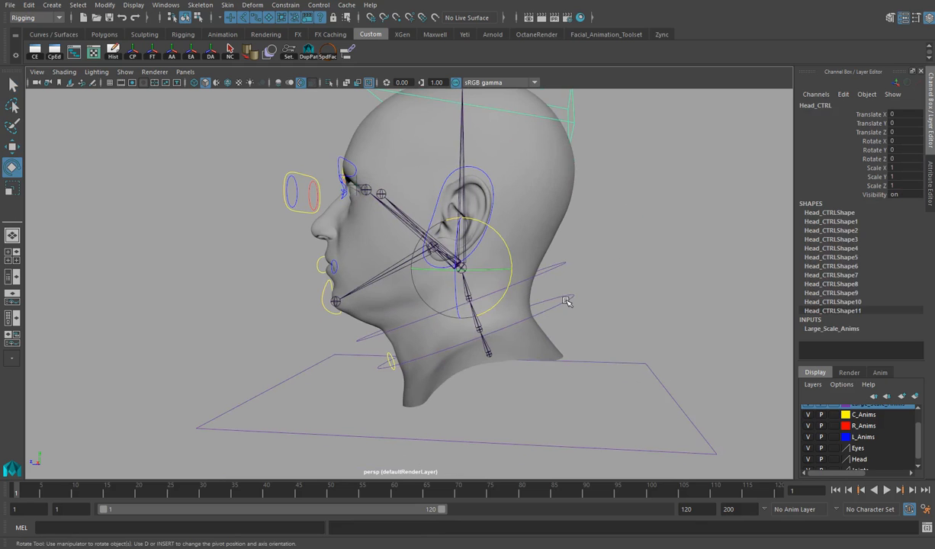
{"action": "left_click", "coordinate": [566, 302]}
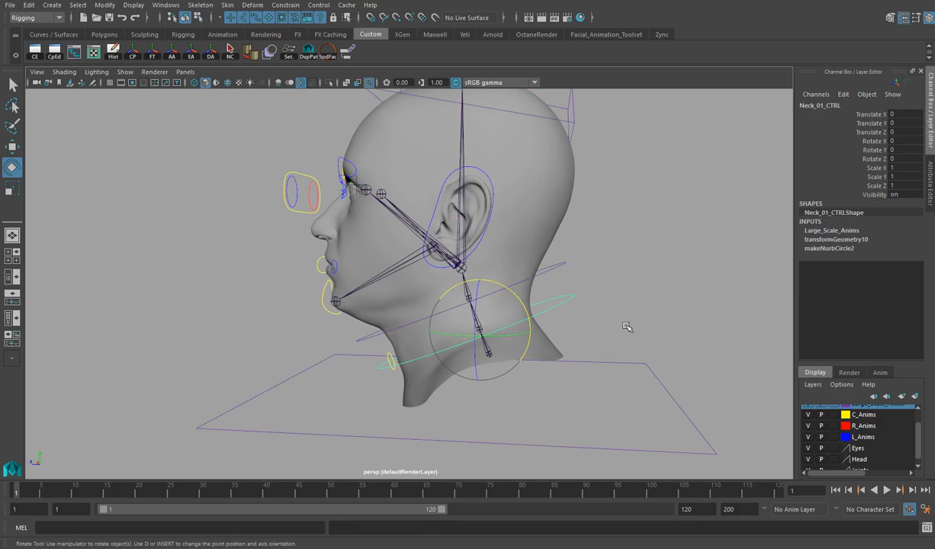
{"action": "left_click_drag", "start_coordinate": [509, 289], "coordinate": [471, 313]}
{"action": "key", "text": "ctrl+z"}
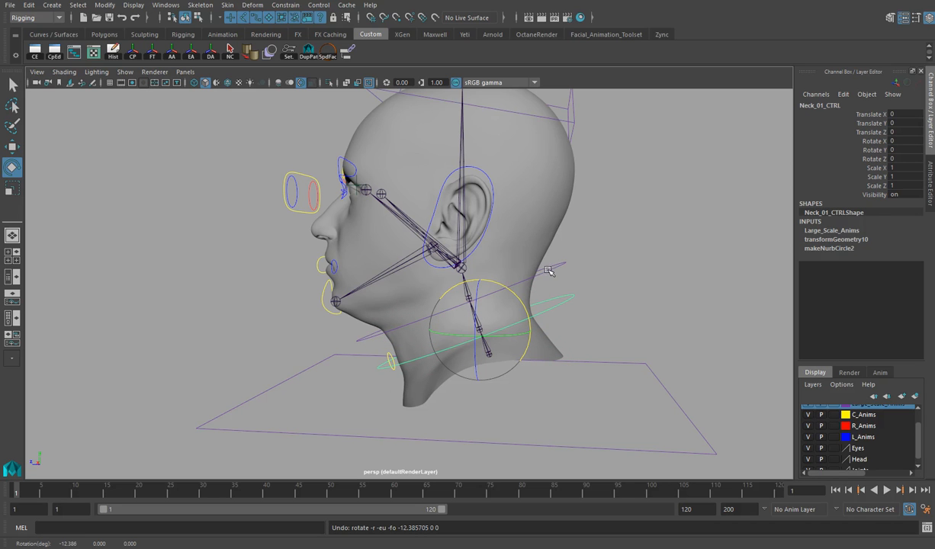
Step: Parent Blend_Shape_CTRL, the loop above the head, under Head_CTRL
{"action": "left_click_drag", "start_coordinate": [549, 270], "coordinate": [526, 276], "text": "alt"}
{"action": "right_click_drag", "start_coordinate": [570, 348], "coordinate": [547, 273], "text": "alt"}
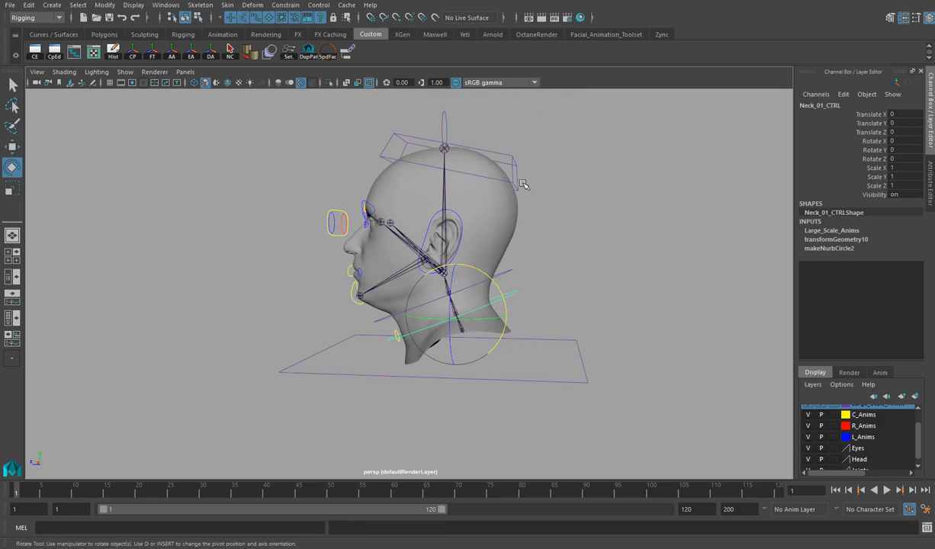
{"action": "mouse_move", "coordinate": [560, 284]}
{"action": "left_mouse_down", "text": "alt"}
{"action": "mouse_move", "coordinate": [542, 303]}
{"action": "mouse_move", "coordinate": [549, 294]}
{"action": "left_mouse_up", "text": "alt"}
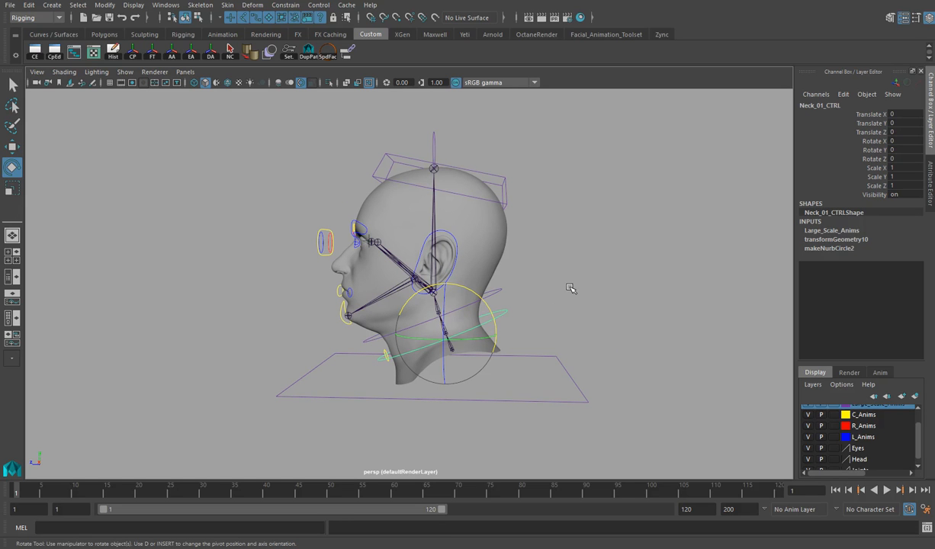
{"action": "left_click_drag", "start_coordinate": [576, 290], "coordinate": [571, 255], "text": "alt"}
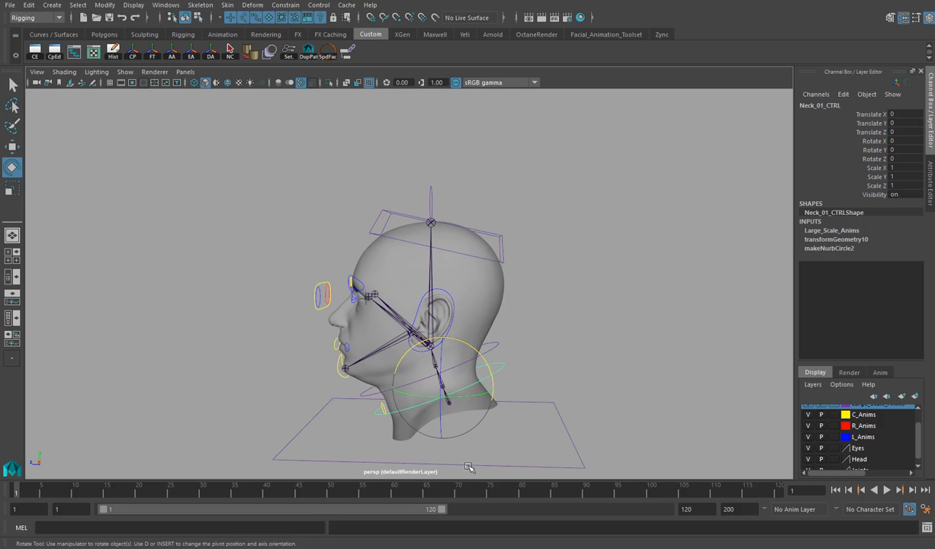
{"action": "middle_click_drag", "start_coordinate": [413, 170], "coordinate": [398, 145], "text": "alt"}
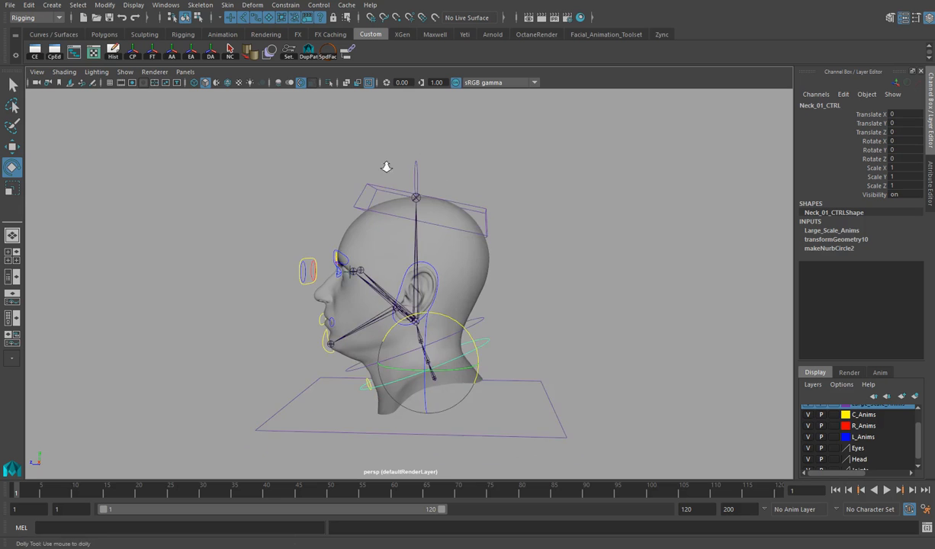
{"action": "right_click_drag", "start_coordinate": [386, 166], "coordinate": [428, 164], "text": "alt"}
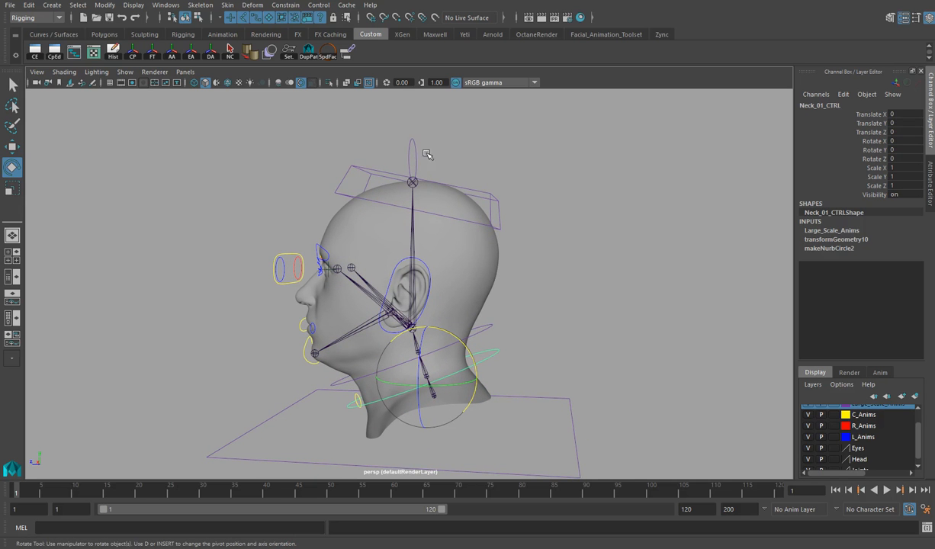
{"action": "right_click_drag", "start_coordinate": [368, 175], "coordinate": [437, 203], "text": "alt"}
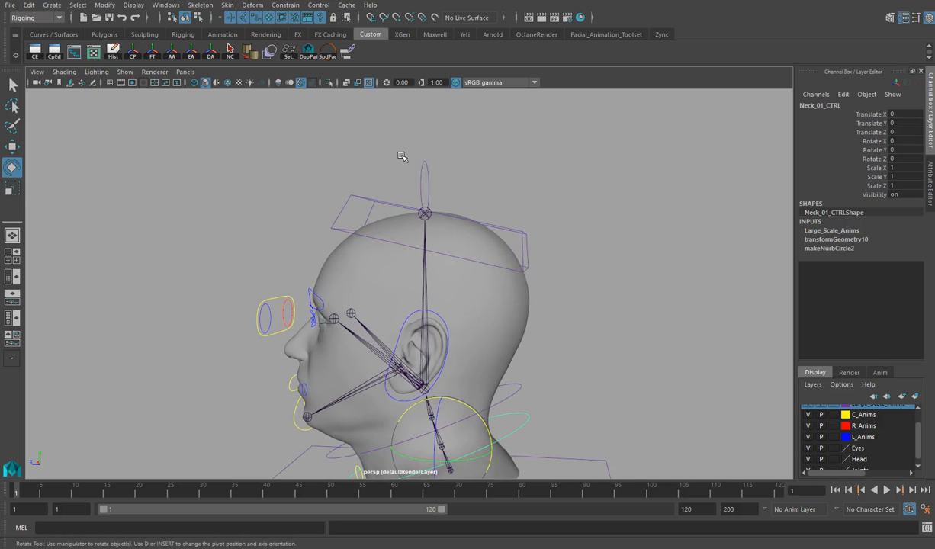
{"action": "left_click", "coordinate": [413, 159]}
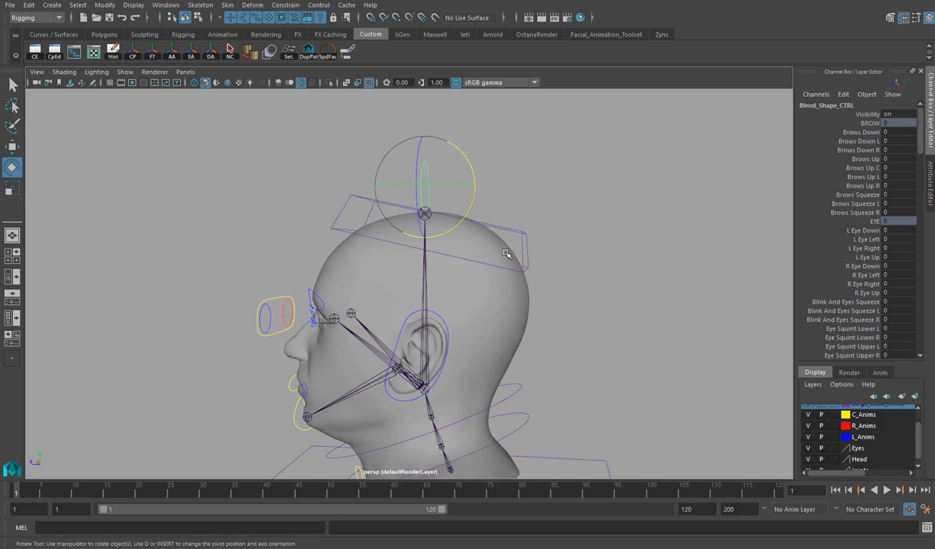
{"action": "key", "text": "q"}
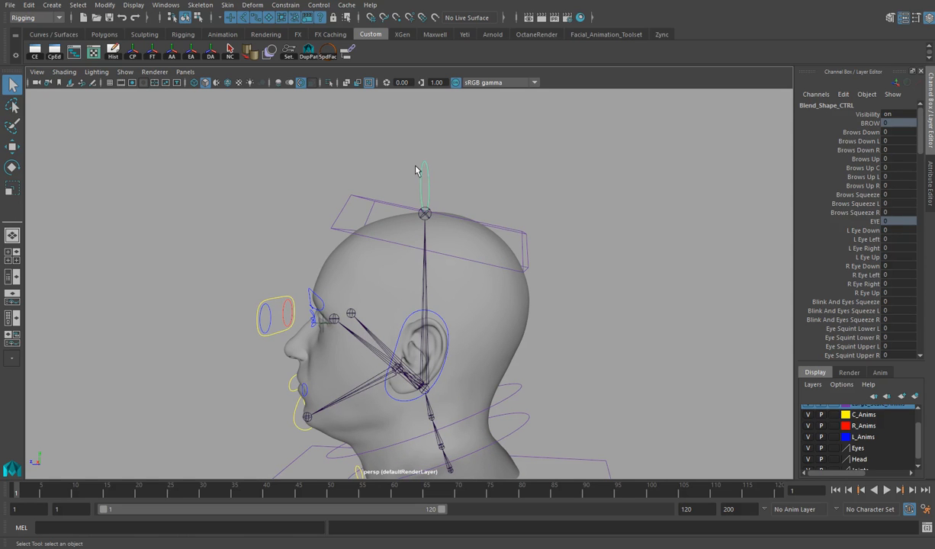
{"action": "left_click", "coordinate": [523, 244]}
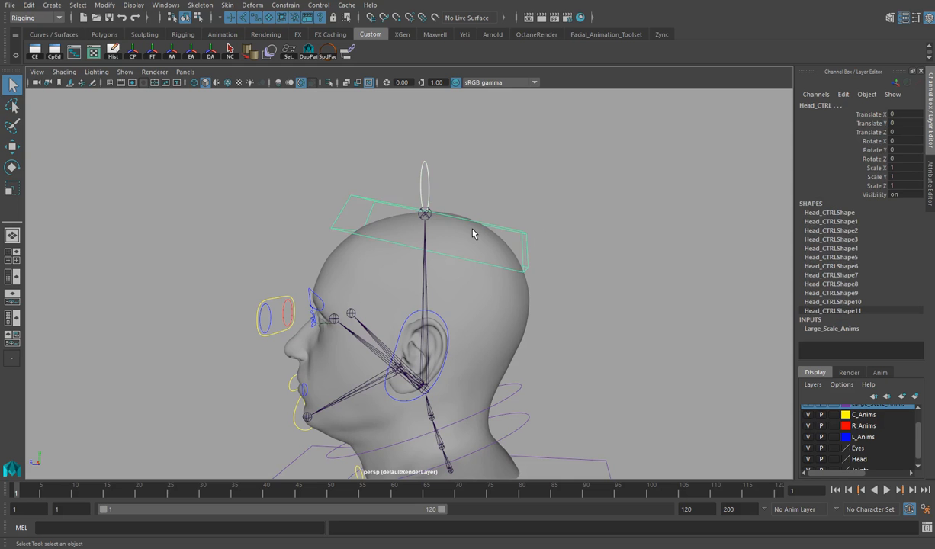
{"action": "key", "text": "p"}
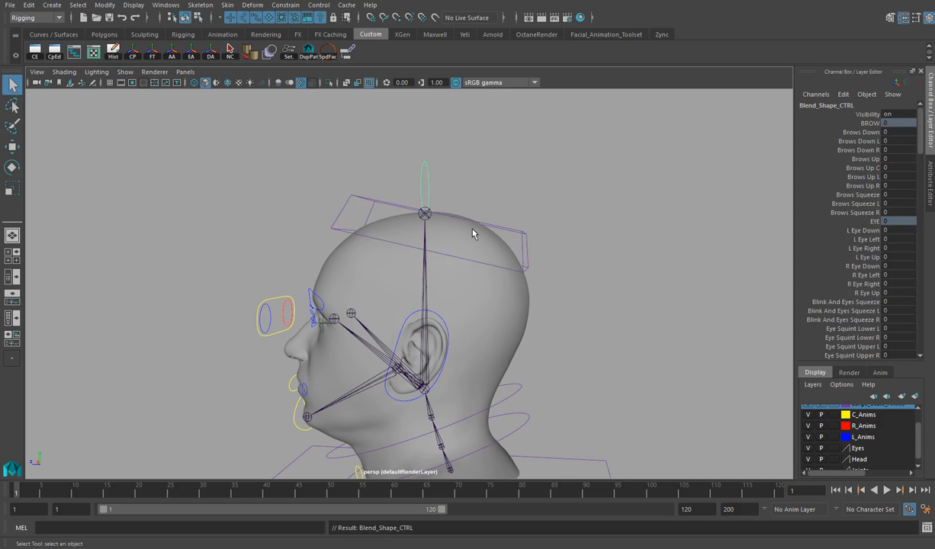
Step: Test the parenting of the blend shape control by rotating Head_CTRL, and undo the rotation
{"action": "left_click", "coordinate": [525, 234]}
{"action": "key", "text": "e"}
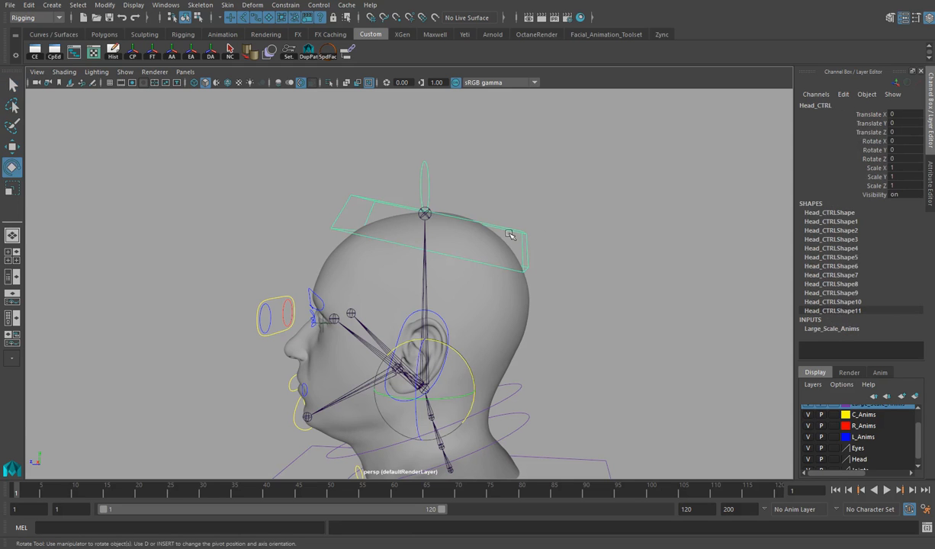
{"action": "left_click_drag", "start_coordinate": [453, 356], "coordinate": [404, 209]}
{"action": "left_click_drag", "start_coordinate": [473, 351], "coordinate": [554, 182], "text": "alt"}
Step: Parent Head_CTRL under Neck_02_CTRL
{"action": "left_click", "coordinate": [555, 182]}
{"action": "left_click", "coordinate": [517, 162]}
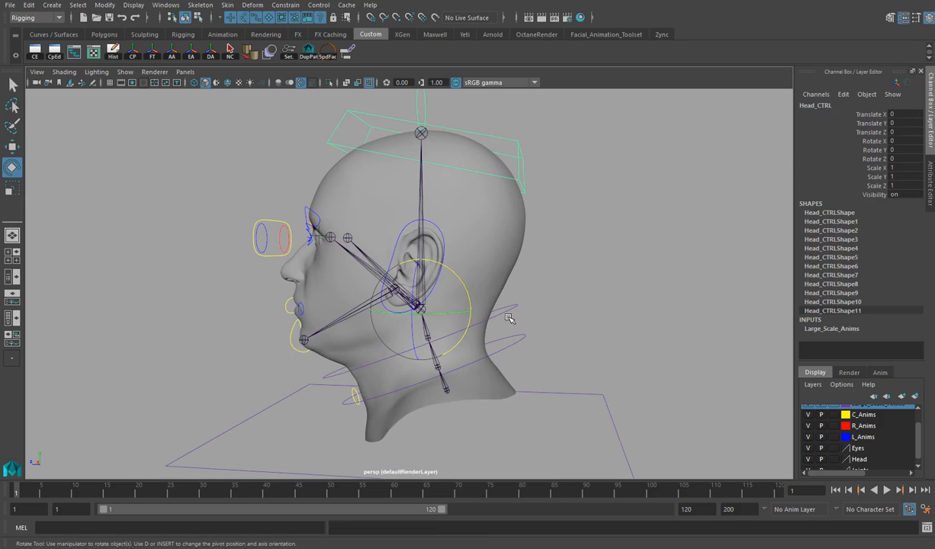
{"action": "key", "text": "Up"}
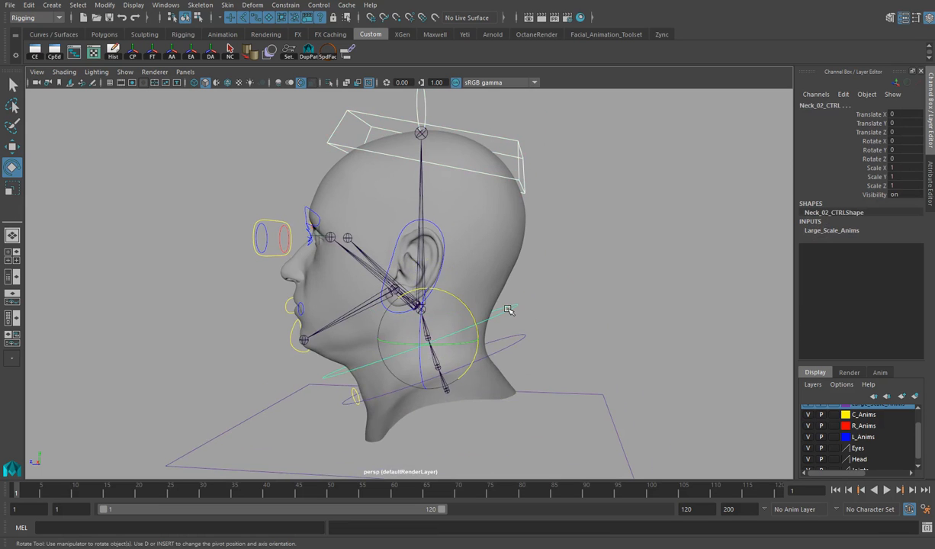
{"action": "key", "text": "Down"}
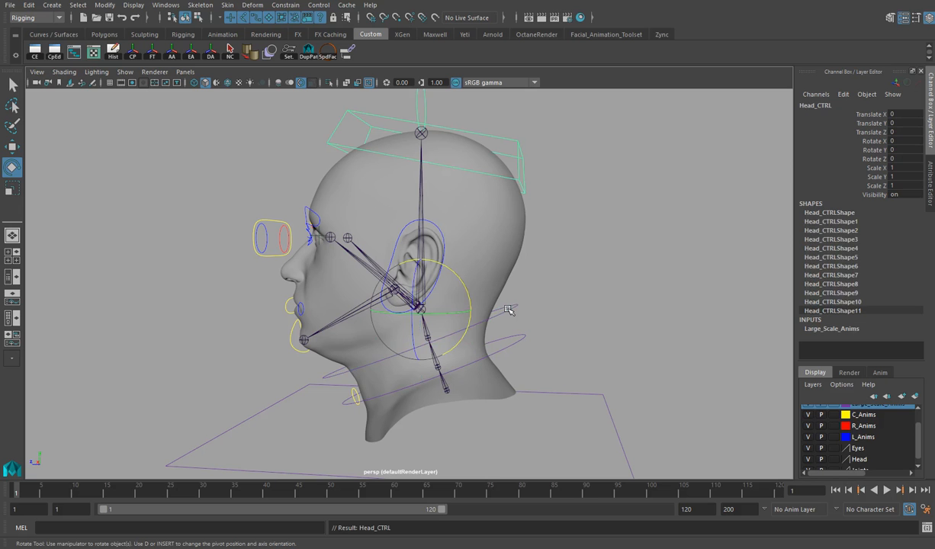
Step: Check the upper neck control's influence by rotating Neck_02_CTRL about 5 degrees in X, and undo the rotation
{"action": "left_click", "coordinate": [507, 311]}
{"action": "mouse_move", "coordinate": [453, 296]}
{"action": "left_mouse_down"}
{"action": "mouse_move", "coordinate": [472, 307]}
{"action": "mouse_move", "coordinate": [444, 292]}
{"action": "mouse_move", "coordinate": [455, 308]}
{"action": "left_mouse_up"}
{"action": "key", "text": "z"}
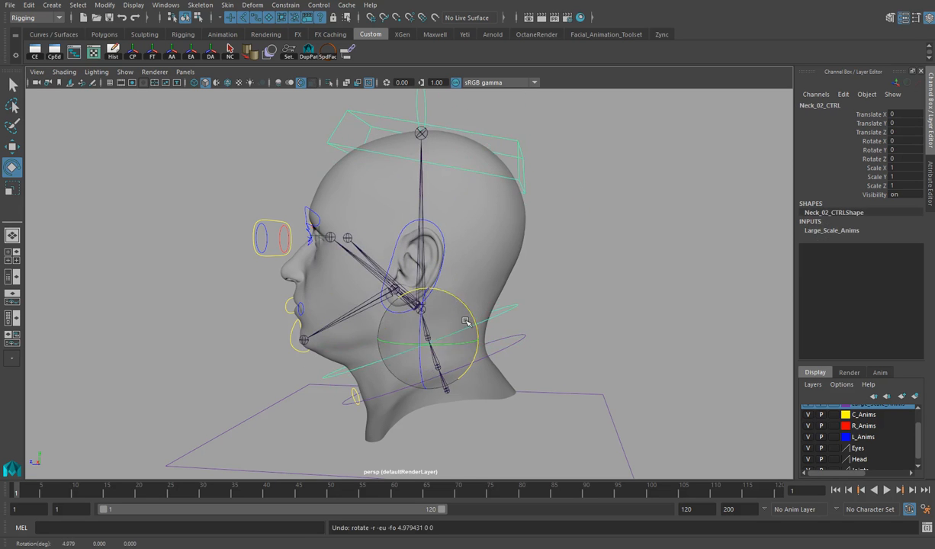
Step: Parent Neck_02_CTRL, the upper neck curve, under Neck_01_CTRL
{"action": "left_click", "coordinate": [522, 309]}
{"action": "left_click", "coordinate": [496, 312]}
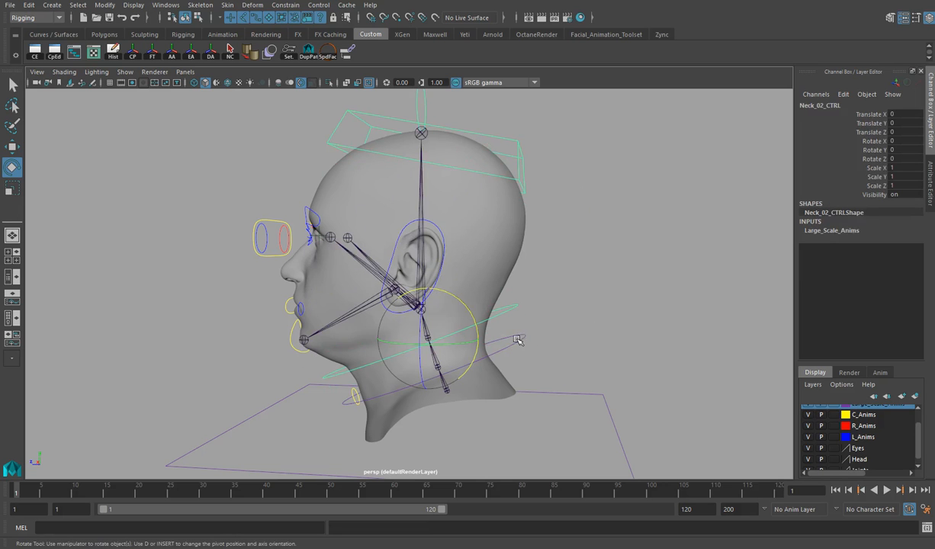
{"action": "left_click", "coordinate": [522, 341], "text": "shift"}
{"action": "key", "text": "p"}
Step: Parent Neck_01_CTRL, the lower neck curve, under the square Root_CTRL at the base
{"action": "left_click", "coordinate": [516, 343]}
{"action": "left_click", "coordinate": [567, 393], "text": "shift"}
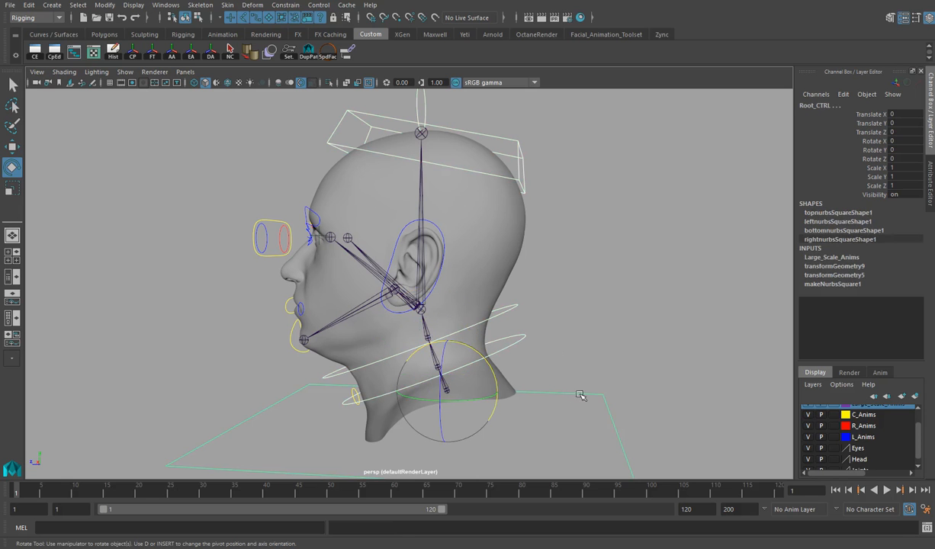
{"action": "key", "text": "p"}
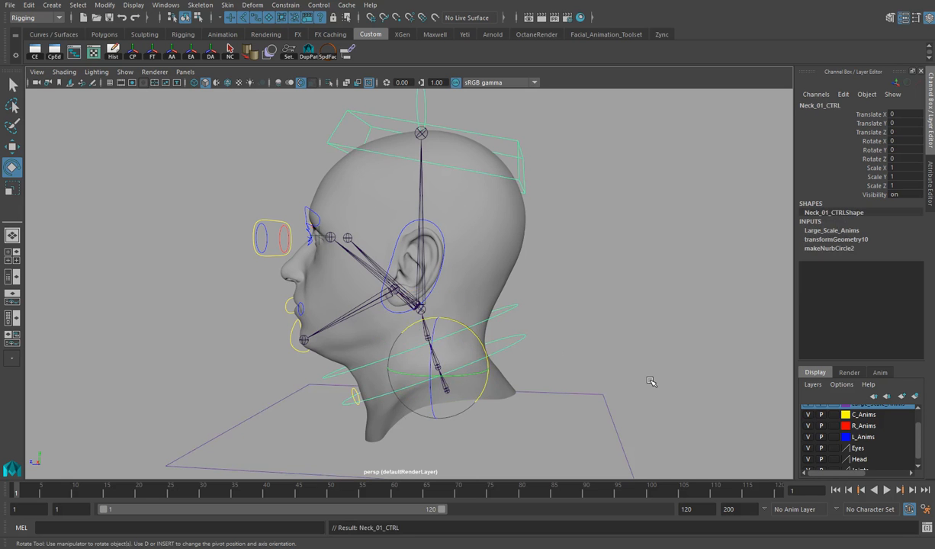
Step: Test the neck hierarchy by rotating Neck_01_CTRL about -24 degrees in X, and undo the rotation
{"action": "left_click", "coordinate": [525, 371]}
{"action": "left_click_drag", "start_coordinate": [526, 371], "coordinate": [541, 339], "text": "alt"}
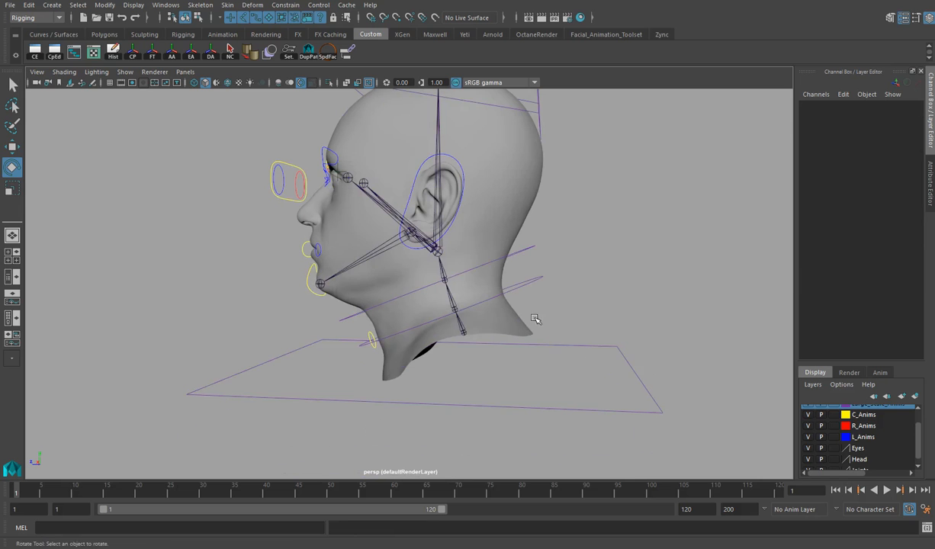
{"action": "left_click", "coordinate": [563, 345]}
{"action": "mouse_move", "coordinate": [497, 301]}
{"action": "left_mouse_down"}
{"action": "mouse_move", "coordinate": [524, 331]}
{"action": "mouse_move", "coordinate": [503, 252]}
{"action": "mouse_move", "coordinate": [526, 290]}
{"action": "mouse_move", "coordinate": [494, 284]}
{"action": "mouse_move", "coordinate": [506, 290]}
{"action": "left_mouse_up"}
{"action": "left_click", "coordinate": [488, 278]}
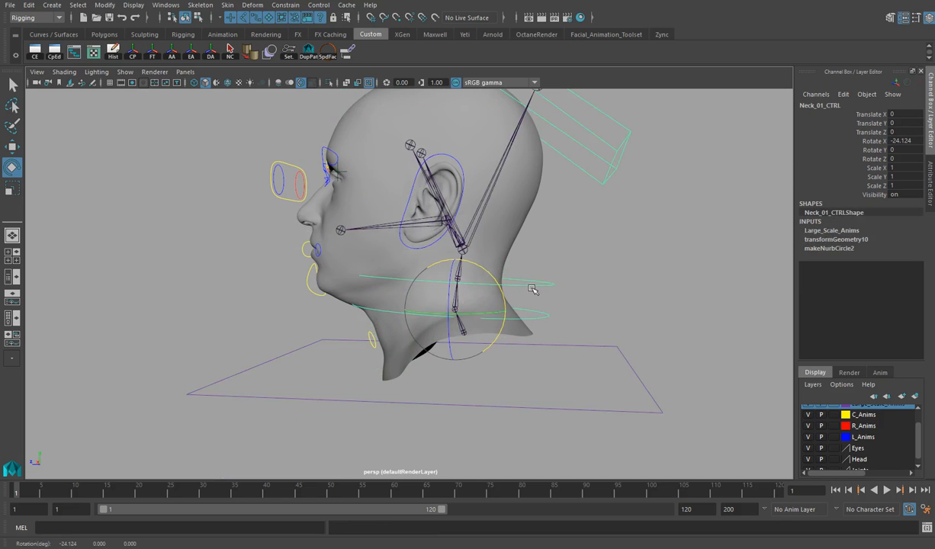
{"action": "key", "text": "ctrl+z"}
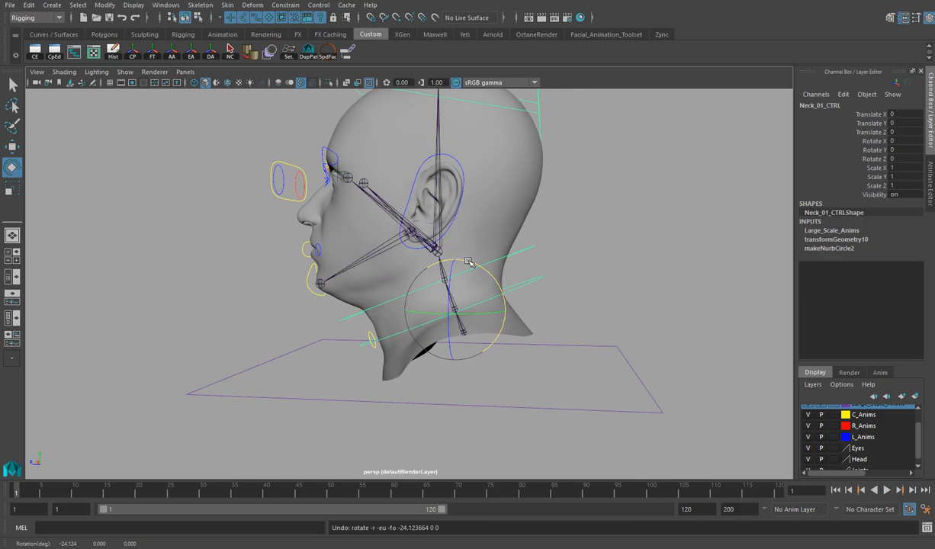
Step: Test the upper hierarchy by rotating Neck_02_CTRL about -12.5 degrees and Head_CTRL about -26 degrees in X, and undo the rotations
{"action": "left_click_drag", "start_coordinate": [491, 265], "coordinate": [560, 271], "text": "alt"}
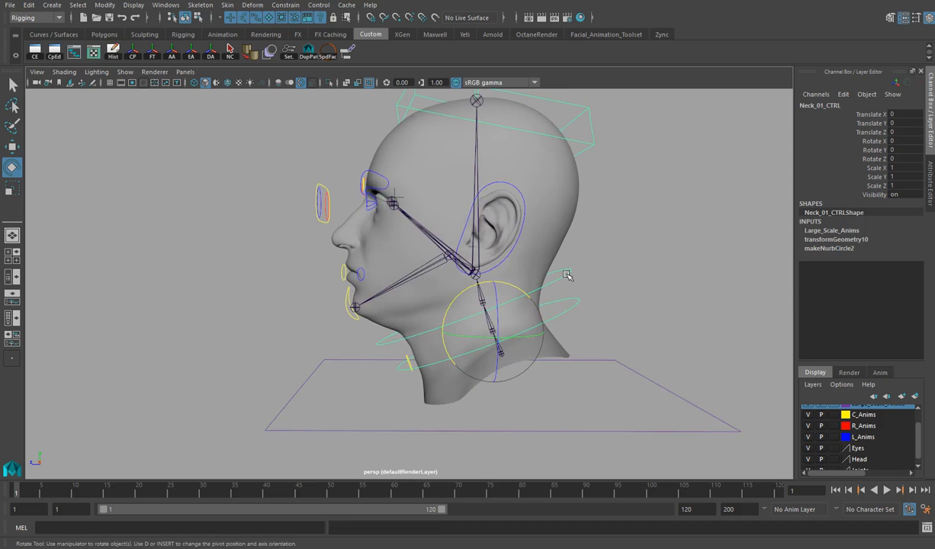
{"action": "left_click", "coordinate": [561, 270]}
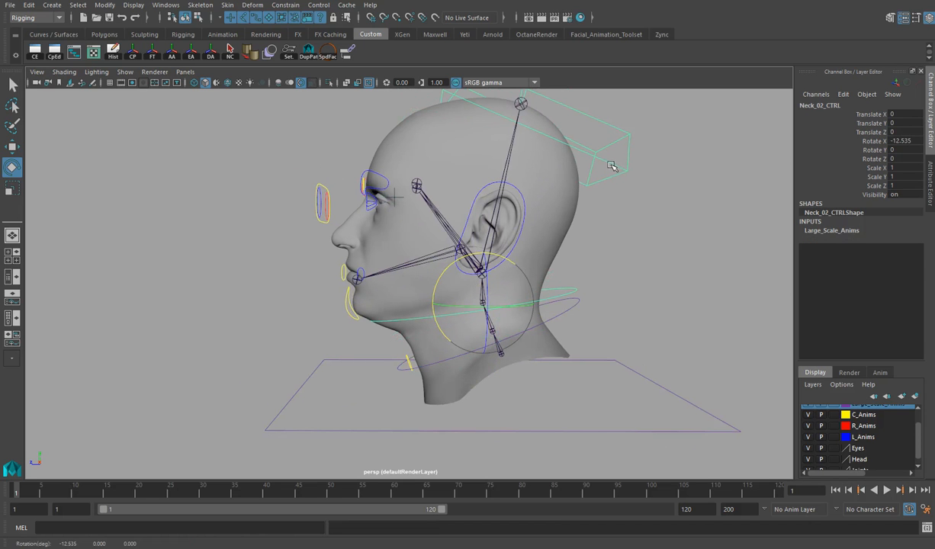
{"action": "left_click", "coordinate": [612, 165]}
{"action": "left_click_drag", "start_coordinate": [452, 216], "coordinate": [503, 229]}
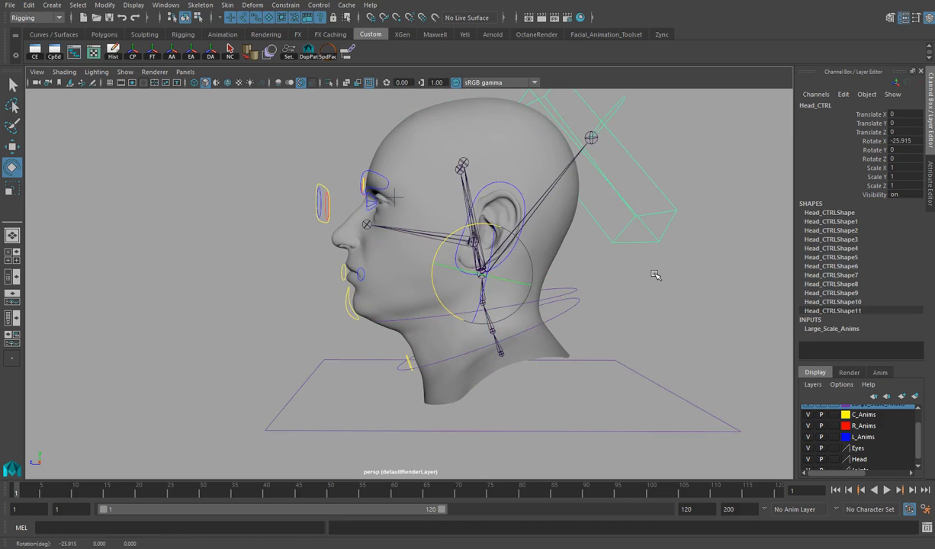
{"action": "key", "text": "ctrl+z"}
{"action": "key", "text": "ctrl+z"}
{"action": "key", "text": "ctrl+z"}
{"action": "key", "text": "ctrl+z"}
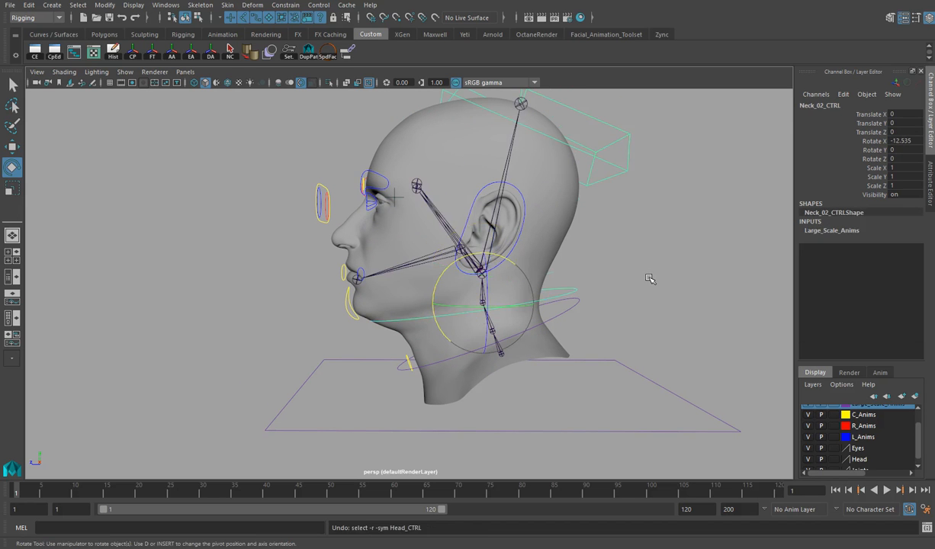
Step: In the side view, check the jaw control's pivot by rotating Jaw_CTRL about 17 degrees in X, and undo the rotation
{"action": "left_click_drag", "start_coordinate": [583, 309], "coordinate": [613, 321], "text": "alt"}
{"action": "key", "text": "space"}
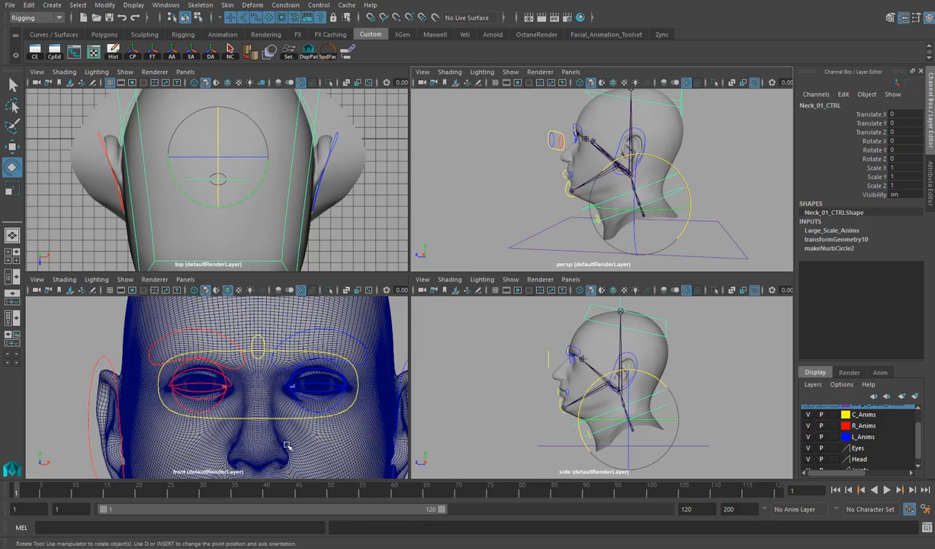
{"action": "key", "text": "space"}
{"action": "middle_click_drag", "start_coordinate": [486, 401], "coordinate": [488, 390], "text": "alt"}
{"action": "right_click_drag", "start_coordinate": [489, 391], "coordinate": [561, 362], "text": "alt"}
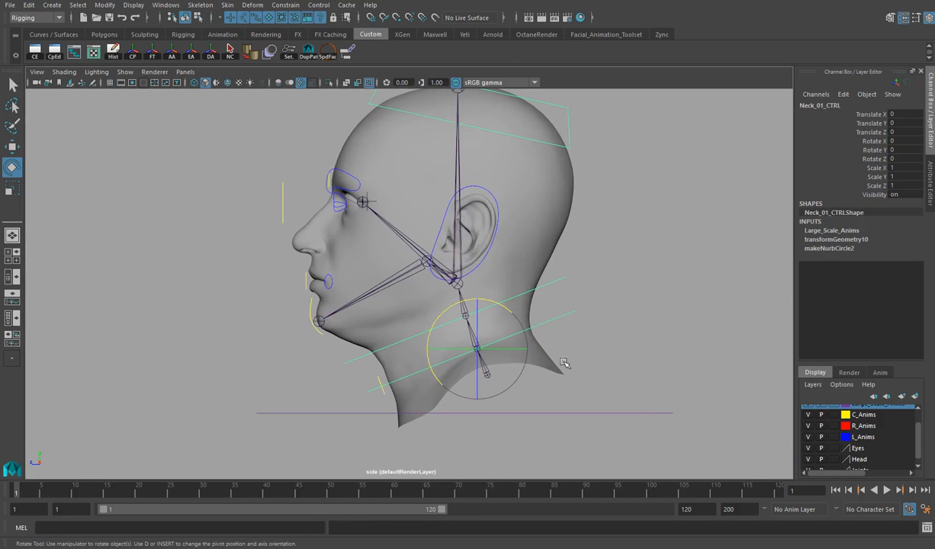
{"action": "middle_click_drag", "start_coordinate": [424, 321], "coordinate": [426, 344], "text": "alt"}
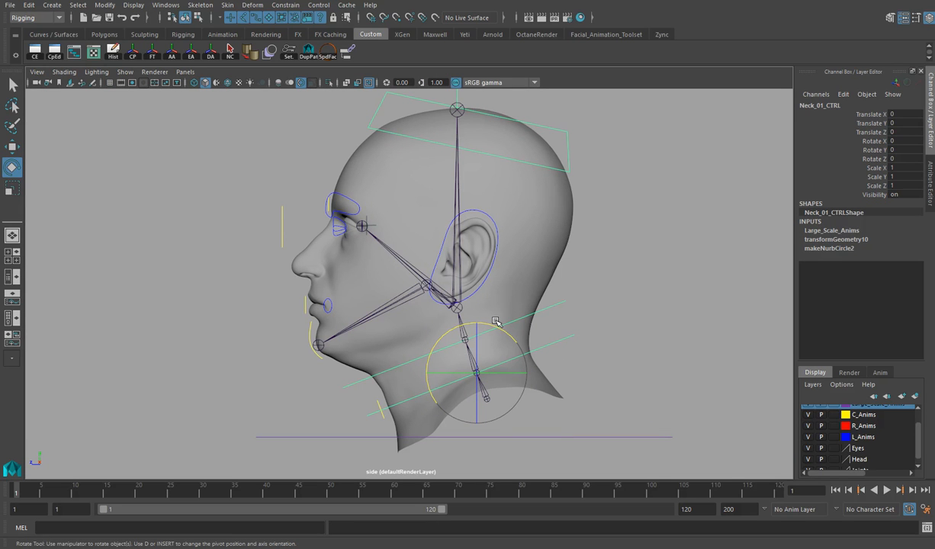
{"action": "right_click_drag", "start_coordinate": [252, 339], "coordinate": [540, 367], "text": "alt"}
{"action": "middle_click_drag", "start_coordinate": [541, 367], "coordinate": [454, 341], "text": "alt"}
{"action": "left_click", "coordinate": [307, 340]}
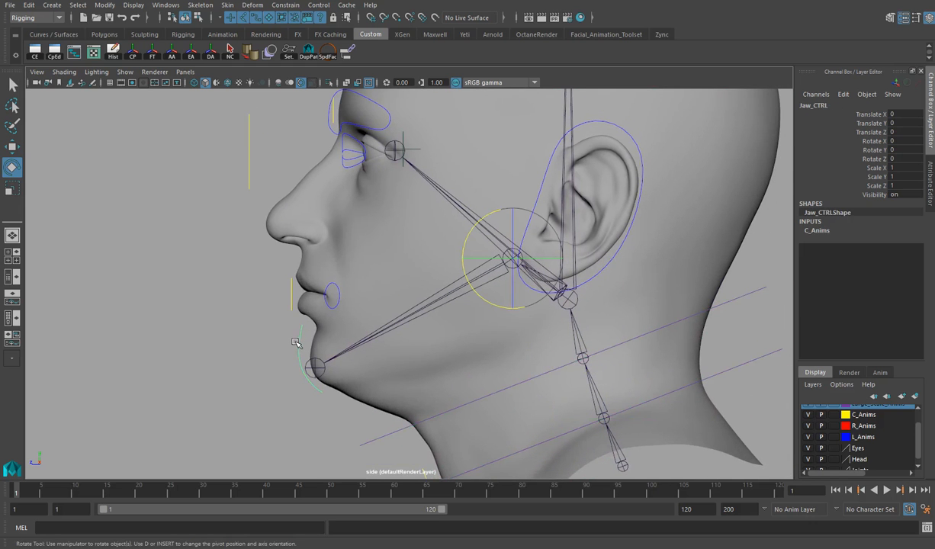
{"action": "mouse_move", "coordinate": [487, 295]}
{"action": "left_mouse_down"}
{"action": "mouse_move", "coordinate": [461, 289]}
{"action": "mouse_move", "coordinate": [492, 299]}
{"action": "mouse_move", "coordinate": [471, 289]}
{"action": "left_mouse_up"}
{"action": "key", "text": "ctrl+z"}
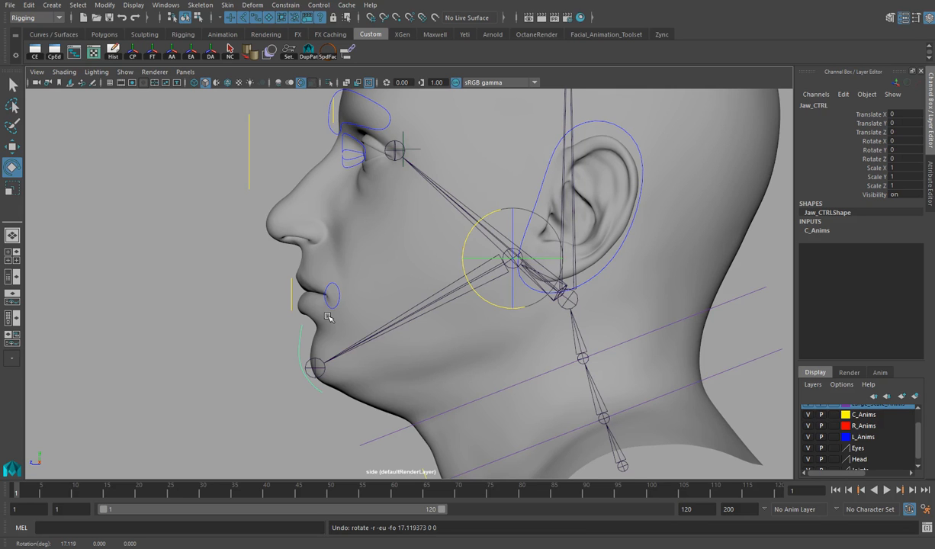
Step: Orient-constrain the jaw joint to Jaw_CTRL with Maintain offset on, all axes and a weight of 1
{"action": "left_click", "coordinate": [263, 355]}
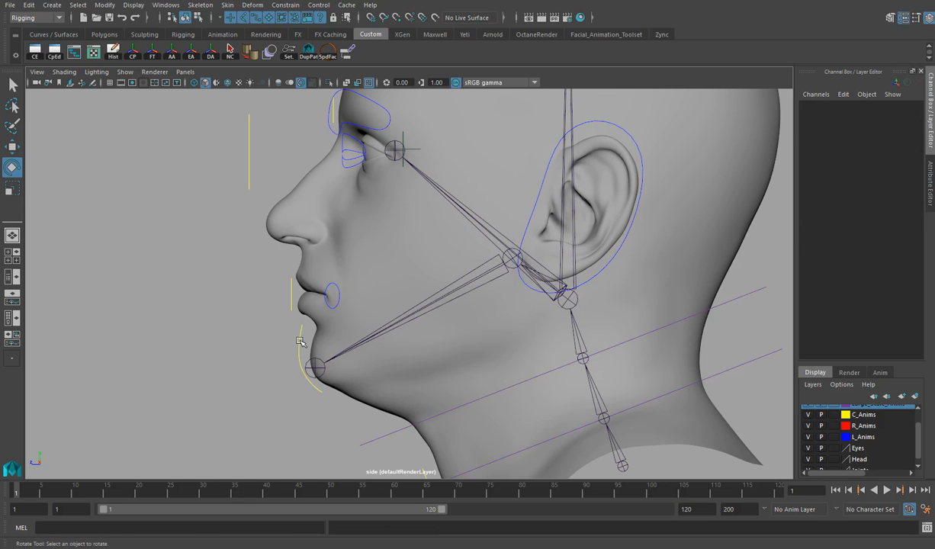
{"action": "left_click", "coordinate": [299, 340]}
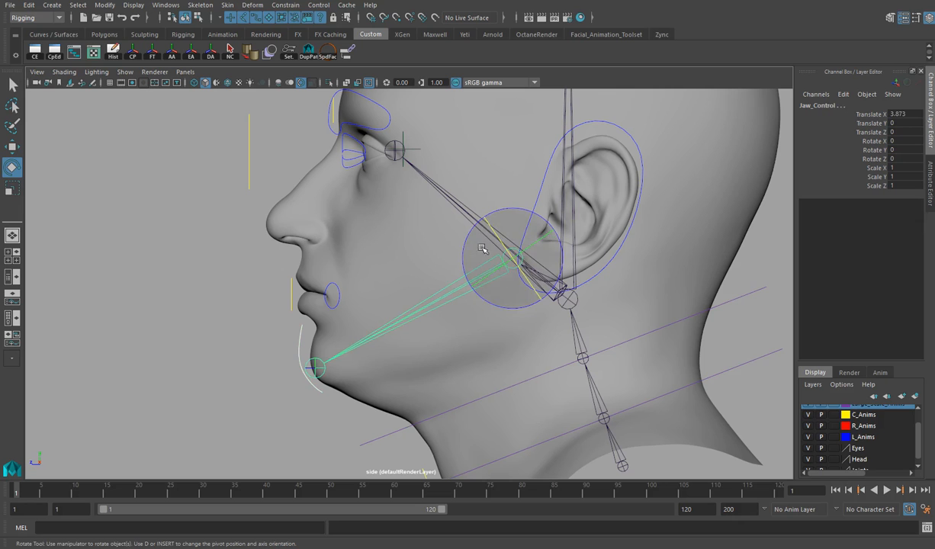
{"action": "left_click", "coordinate": [289, 6]}
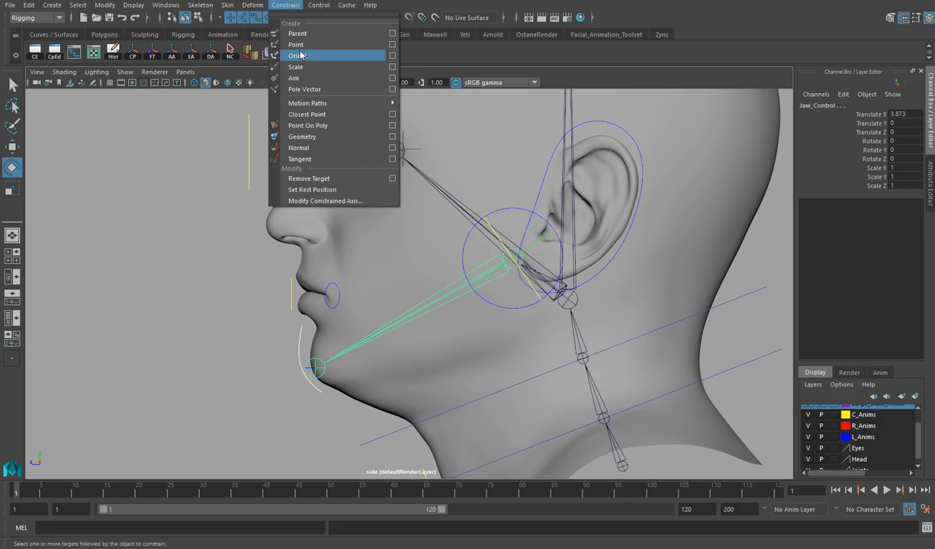
{"action": "left_click", "coordinate": [392, 57]}
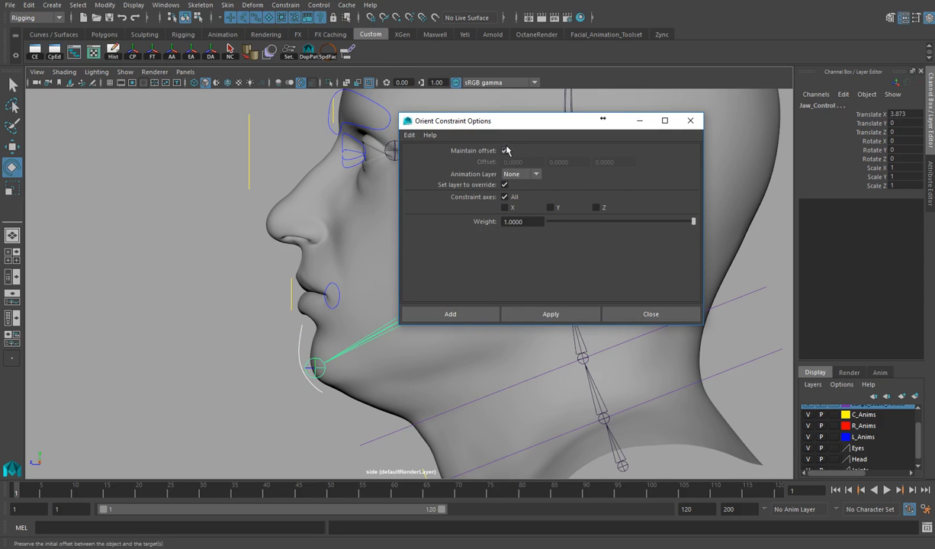
{"action": "left_click", "coordinate": [467, 315]}
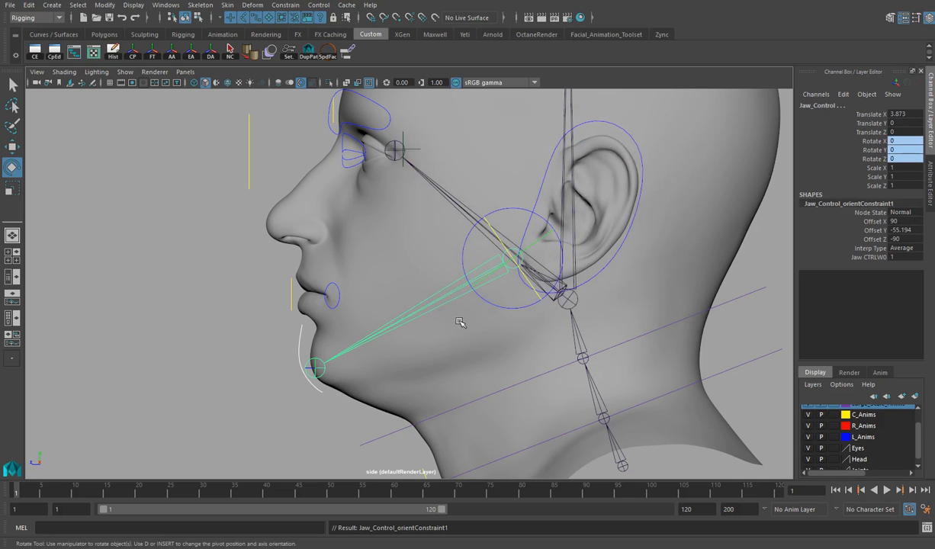
Step: Test the jaw constraint by rotating Jaw_CTRL about 23 degrees in X, and undo the rotation
{"action": "left_click", "coordinate": [259, 389]}
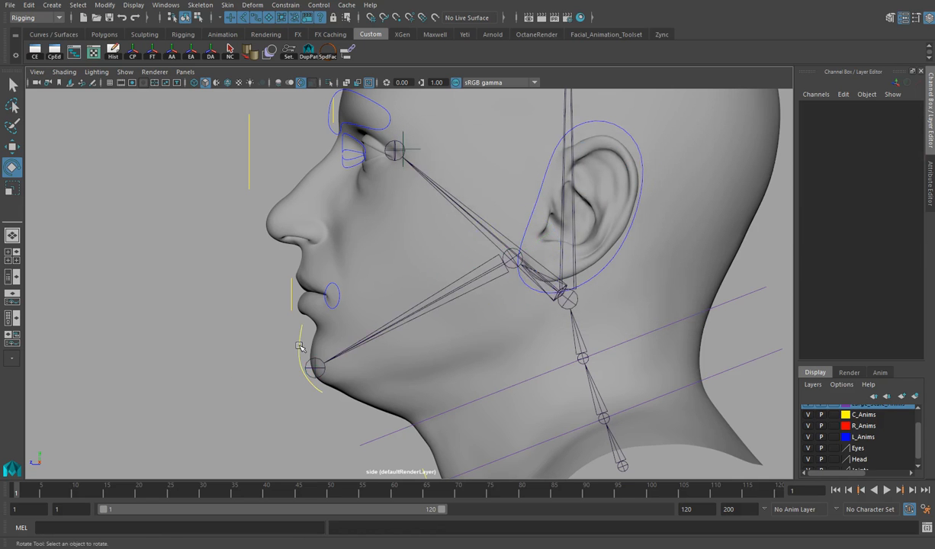
{"action": "left_click", "coordinate": [298, 333]}
{"action": "left_click_drag", "start_coordinate": [474, 296], "coordinate": [496, 312]}
{"action": "key", "text": "ctrl+z"}
{"action": "key", "text": "ctrl+z"}
{"action": "key", "text": "ctrl+z"}
{"action": "key", "text": "ctrl+z"}
{"action": "key", "text": "ctrl+z"}
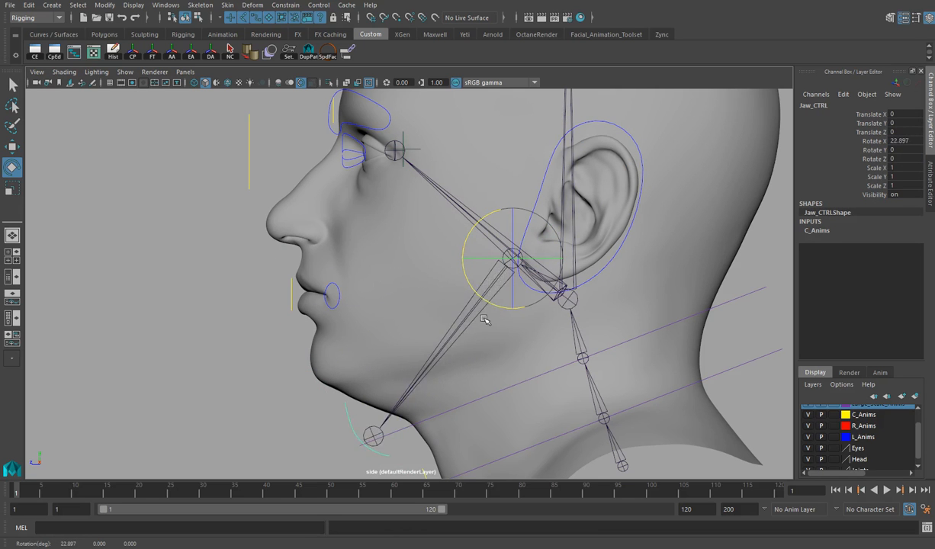
Step: Check whether the jaw control follows the neck by rotating Neck_02_CTRL about -28 degrees in X, and undo the rotation
{"action": "scroll", "coordinate": [591, 307], "scroll_direction": "down", "scroll_amount": 2}
{"action": "middle_click_drag", "start_coordinate": [707, 303], "coordinate": [603, 289], "text": "alt"}
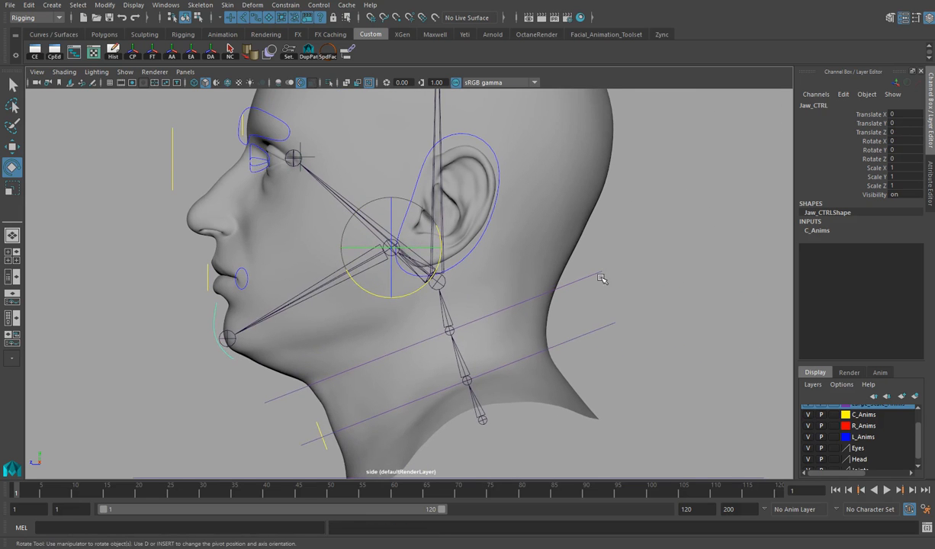
{"action": "left_click", "coordinate": [590, 278]}
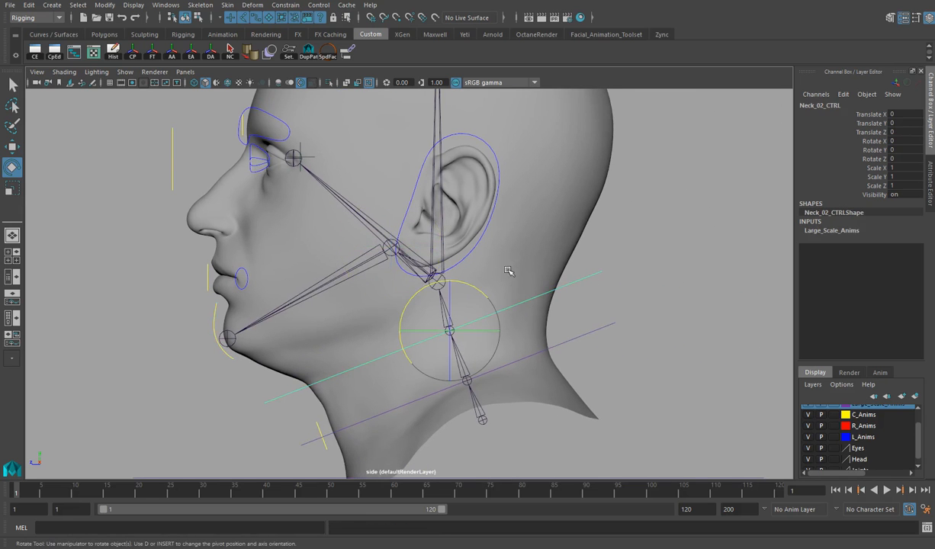
{"action": "left_click_drag", "start_coordinate": [476, 288], "coordinate": [358, 292]}
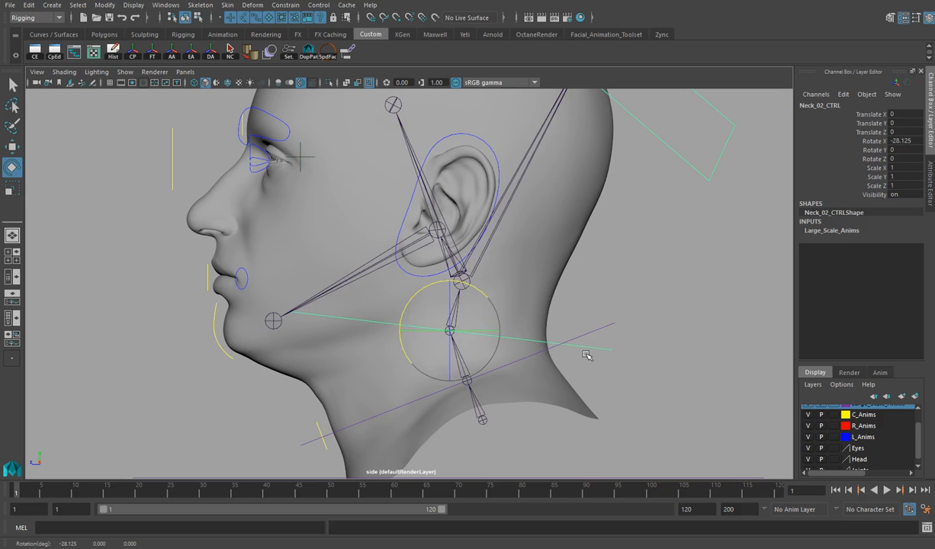
{"action": "key", "text": "ctrl+z"}
Step: Parent Jaw_CTRL, the curve in front of the chin, under Head_CTRL
{"action": "middle_click_drag", "start_coordinate": [415, 355], "coordinate": [515, 340], "text": "alt"}
{"action": "right_click_drag", "start_coordinate": [515, 339], "coordinate": [251, 306], "text": "alt"}
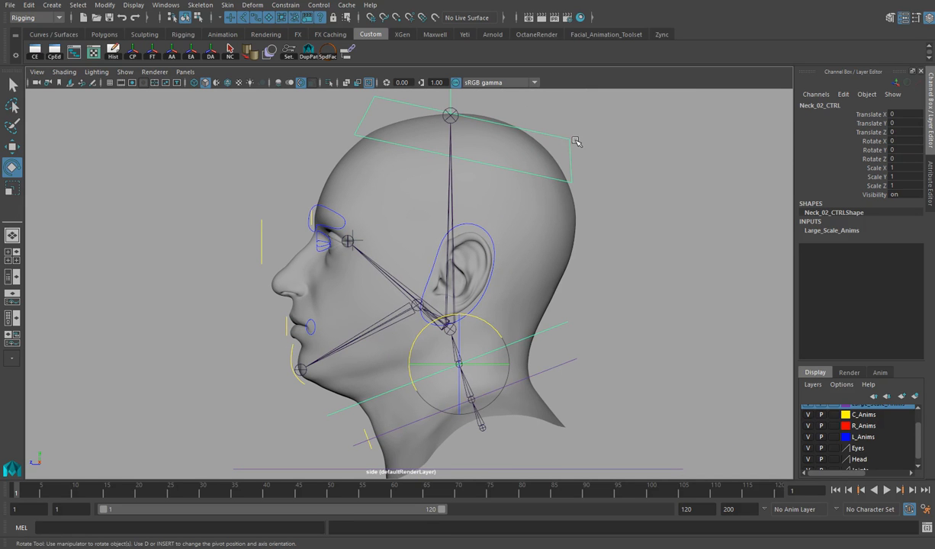
{"action": "left_click", "coordinate": [296, 345]}
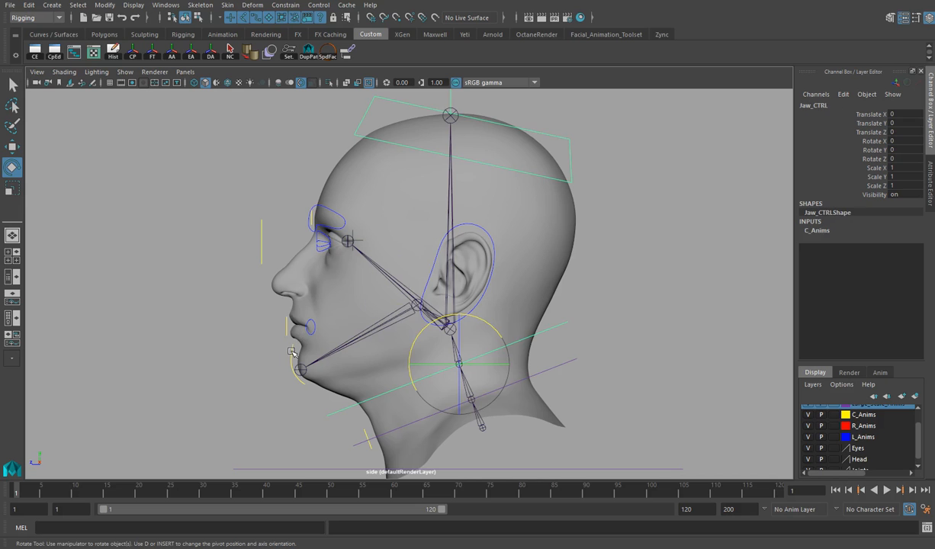
{"action": "left_click", "coordinate": [566, 138]}
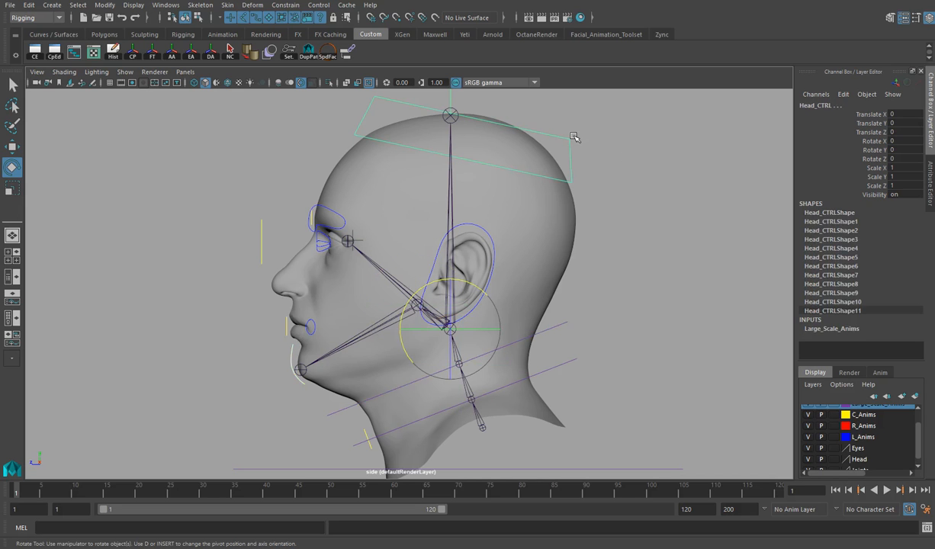
{"action": "key", "text": "p"}
Step: Test the jaw control's parenting by rotating Head_CTRL and Neck_02_CTRL, the latter about -23 degrees in X, and undo the rotations
{"action": "left_click", "coordinate": [546, 134]}
{"action": "mouse_move", "coordinate": [470, 285]}
{"action": "left_mouse_down"}
{"action": "mouse_move", "coordinate": [474, 296]}
{"action": "mouse_move", "coordinate": [470, 276]}
{"action": "left_mouse_up"}
{"action": "key", "text": "ctrl+z"}
{"action": "left_click", "coordinate": [559, 326]}
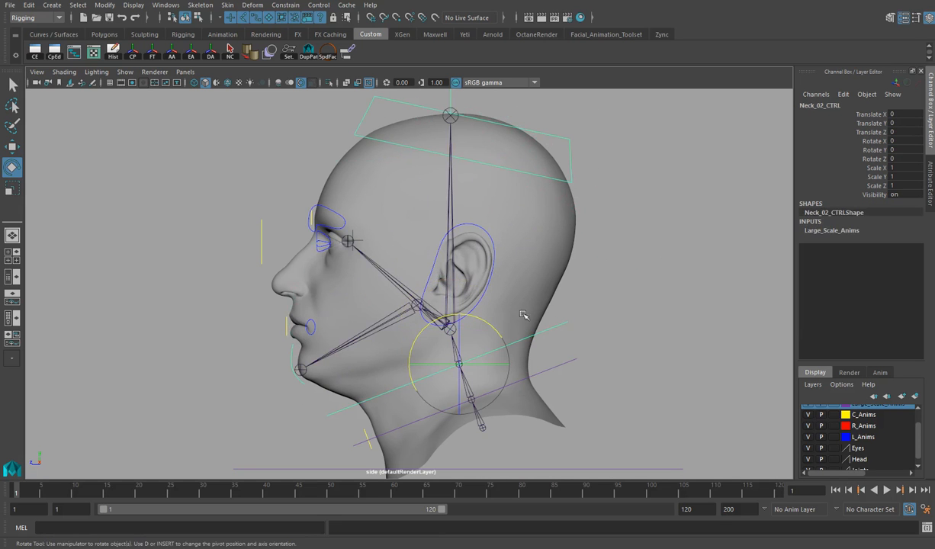
{"action": "left_click_drag", "start_coordinate": [482, 321], "coordinate": [496, 335]}
{"action": "key", "text": "ctrl+z"}
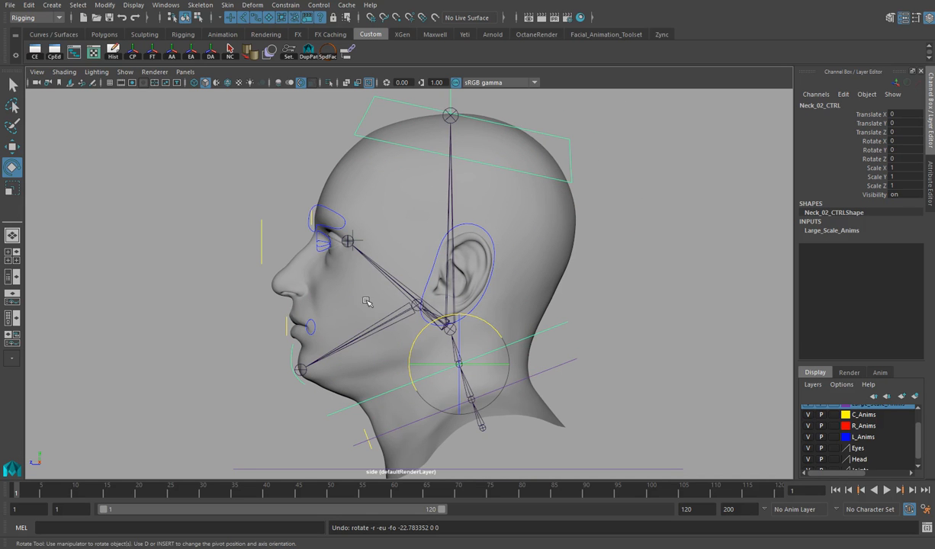
Step: Show the eye area close up in the perspective view with Wireframe on Shaded enabled
{"action": "middle_click_drag", "start_coordinate": [303, 264], "coordinate": [368, 316], "text": "alt"}
{"action": "right_click_drag", "start_coordinate": [300, 297], "coordinate": [664, 347], "text": "alt"}
{"action": "right_click_drag", "start_coordinate": [428, 305], "coordinate": [495, 313], "text": "alt"}
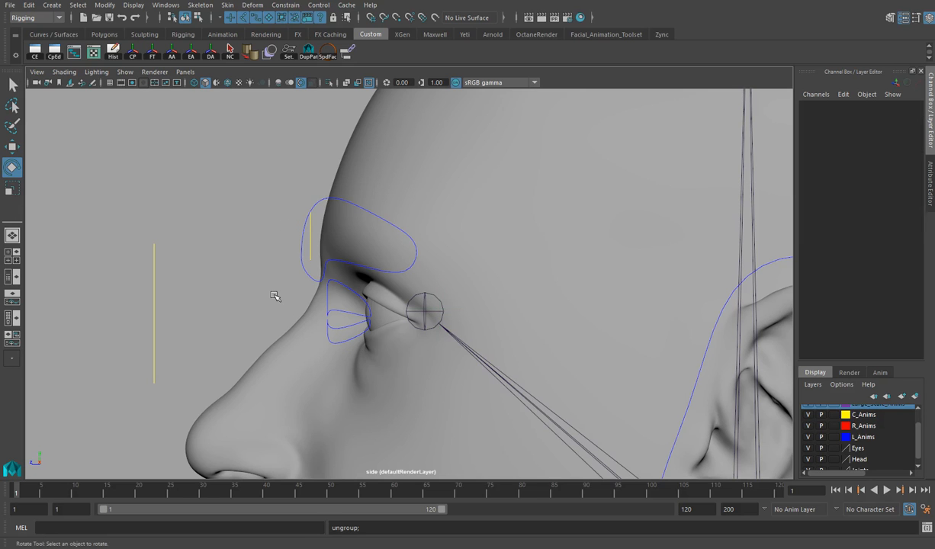
{"action": "key", "text": "space"}
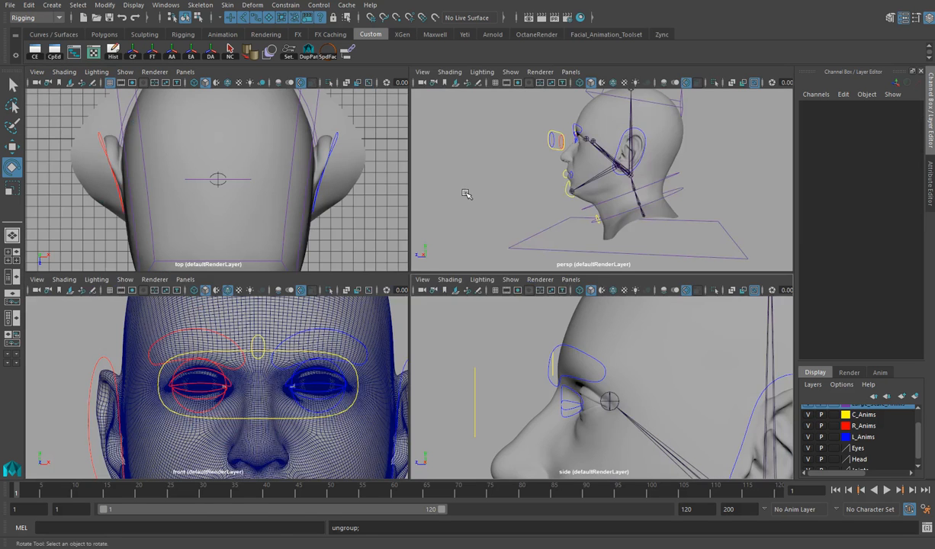
{"action": "key", "text": "space"}
{"action": "left_click_drag", "start_coordinate": [311, 198], "coordinate": [427, 210], "text": "alt"}
{"action": "right_click_drag", "start_coordinate": [385, 221], "coordinate": [597, 273], "text": "alt"}
{"action": "middle_click_drag", "start_coordinate": [597, 274], "coordinate": [587, 343], "text": "alt"}
{"action": "left_click_drag", "start_coordinate": [564, 330], "coordinate": [473, 311], "text": "alt"}
{"action": "right_click_drag", "start_coordinate": [328, 278], "coordinate": [474, 288], "text": "alt"}
{"action": "left_click_drag", "start_coordinate": [391, 270], "coordinate": [431, 273], "text": "alt"}
{"action": "left_click", "coordinate": [58, 73]}
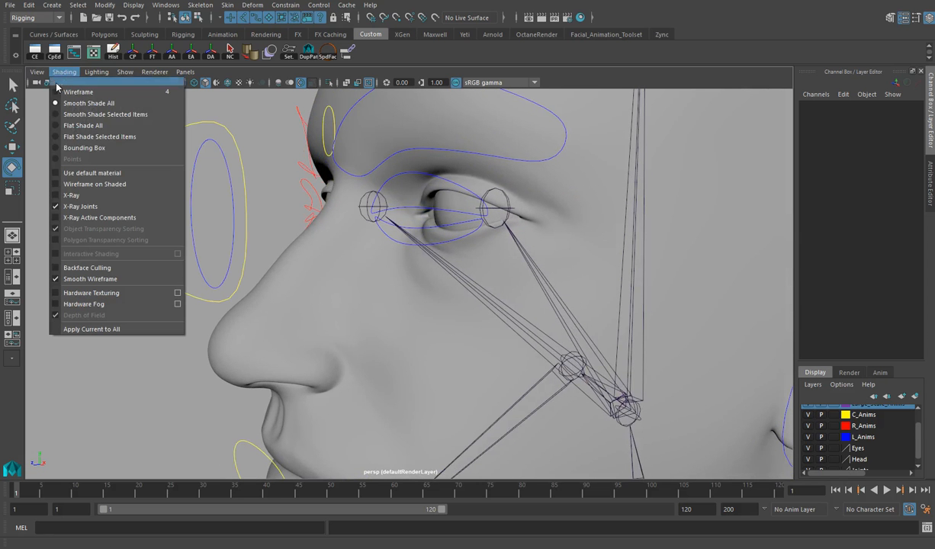
{"action": "left_click", "coordinate": [66, 186]}
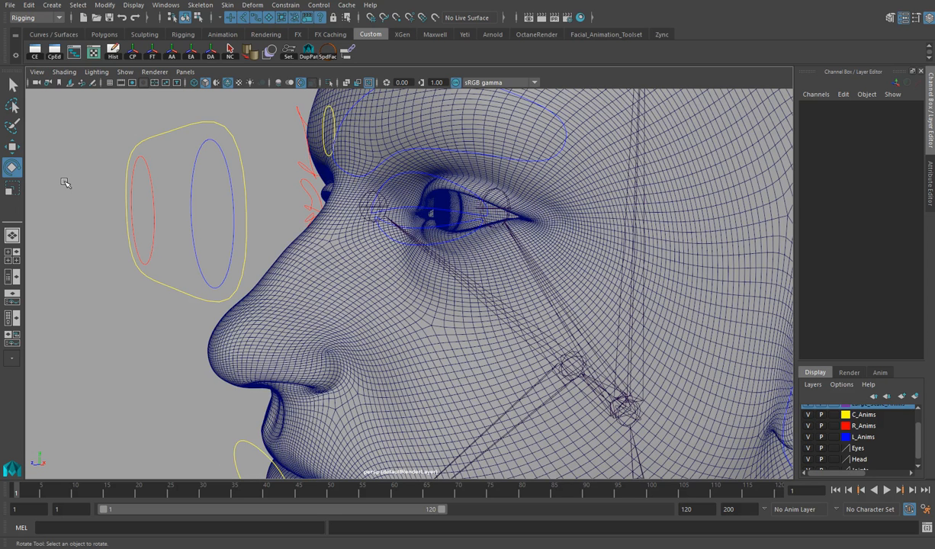
{"action": "mouse_move", "coordinate": [361, 229]}
{"action": "left_mouse_down", "text": "alt"}
{"action": "mouse_move", "coordinate": [332, 222]}
{"action": "mouse_move", "coordinate": [391, 244]}
{"action": "mouse_move", "coordinate": [285, 194]}
{"action": "left_mouse_up", "text": "alt"}
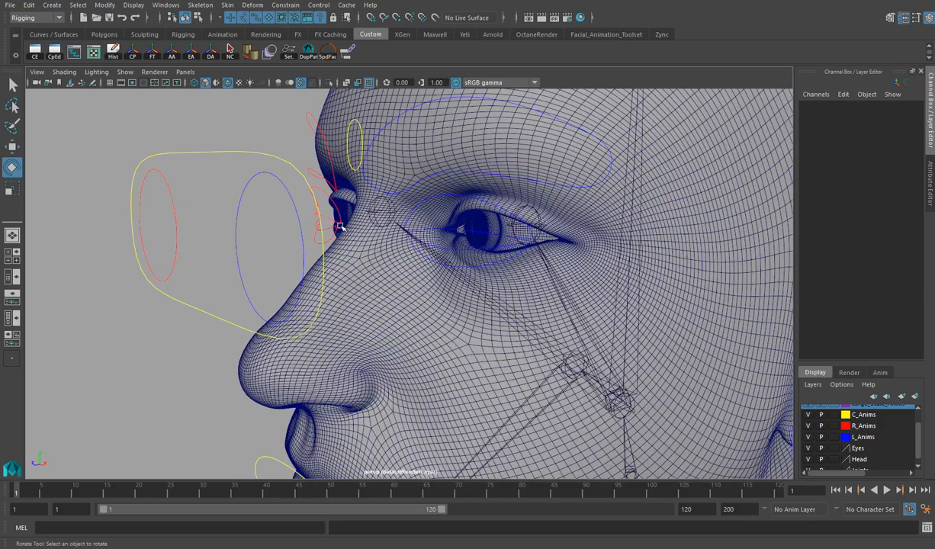
{"action": "left_click", "coordinate": [291, 198]}
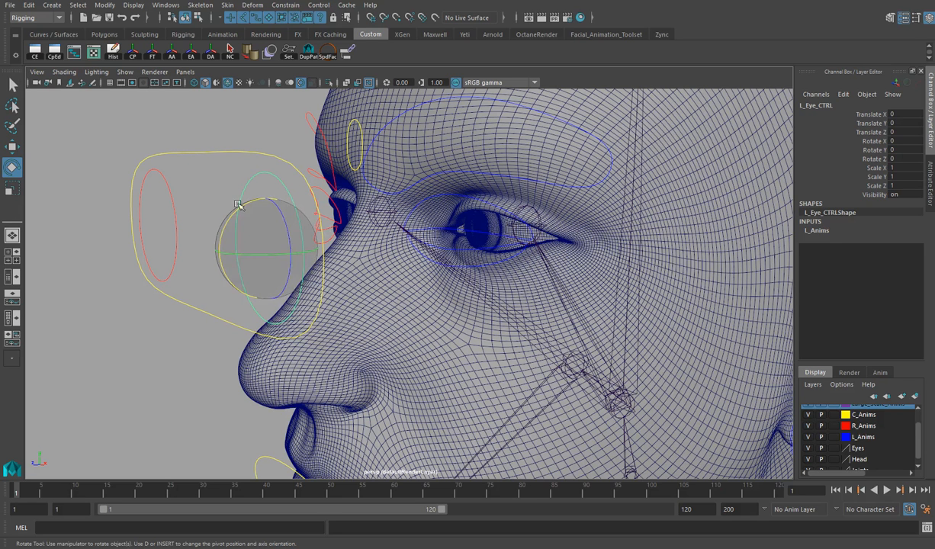
{"action": "left_click_drag", "start_coordinate": [492, 269], "coordinate": [465, 268], "text": "alt"}
{"action": "middle_click_drag", "start_coordinate": [465, 269], "coordinate": [619, 276], "text": "alt"}
{"action": "right_click_drag", "start_coordinate": [619, 276], "coordinate": [518, 261], "text": "alt"}
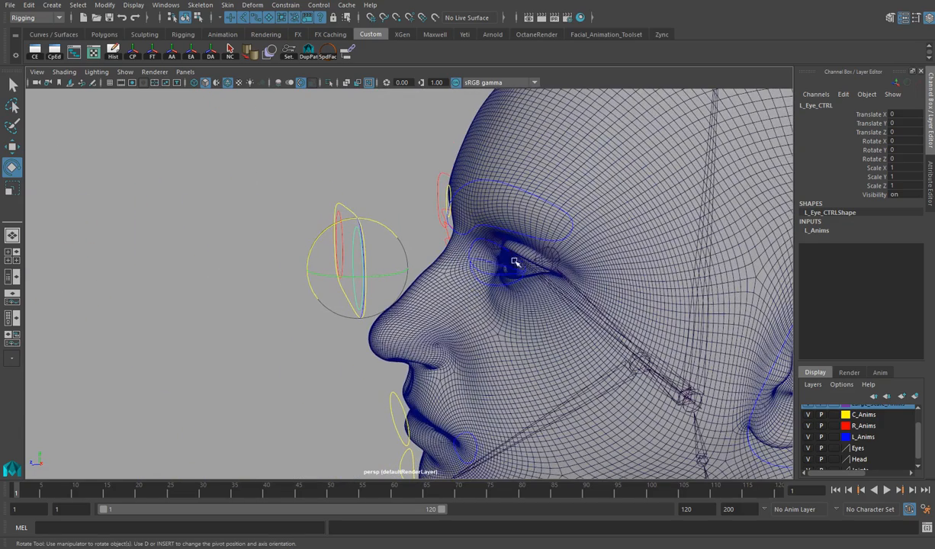
{"action": "right_click_drag", "start_coordinate": [408, 283], "coordinate": [471, 278], "text": "alt"}
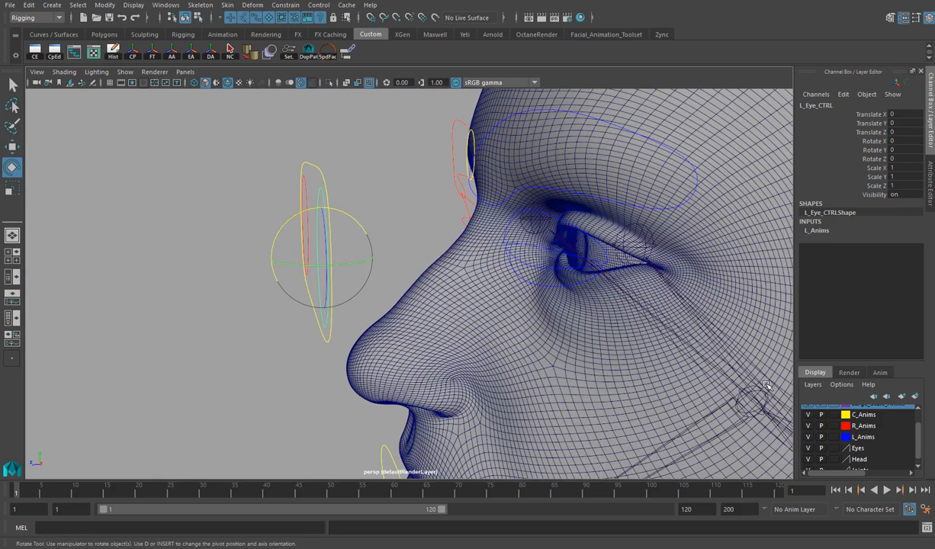
Step: Add the head mesh Jason_Head_Base to the Head display layer and hide that layer so the eyeballs and eye joints are exposed
{"action": "left_click", "coordinate": [808, 461]}
{"action": "right_click_drag", "start_coordinate": [653, 329], "coordinate": [610, 321], "text": "alt"}
{"action": "middle_click_drag", "start_coordinate": [640, 334], "coordinate": [555, 301], "text": "alt"}
{"action": "left_click", "coordinate": [807, 460]}
{"action": "left_click", "coordinate": [509, 203]}
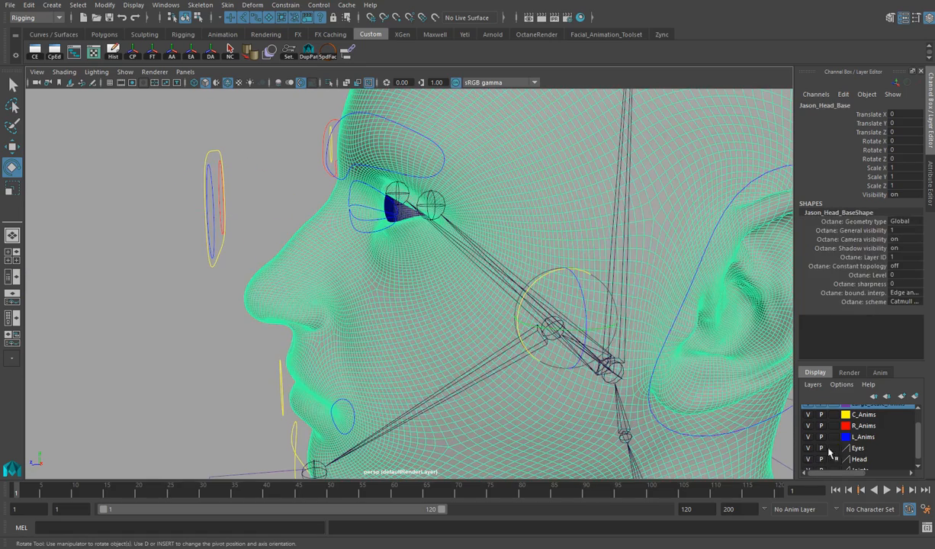
{"action": "left_click", "coordinate": [862, 460]}
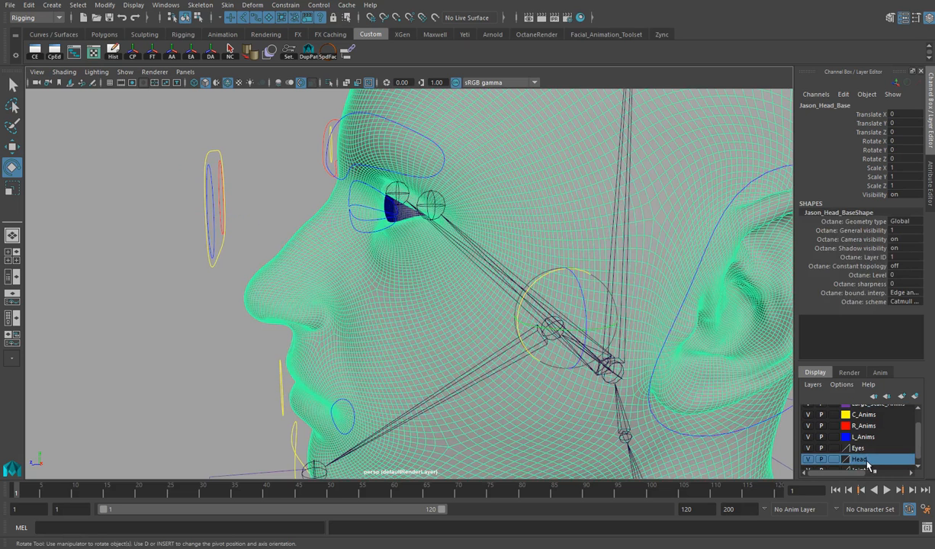
{"action": "right_click", "coordinate": [861, 460]}
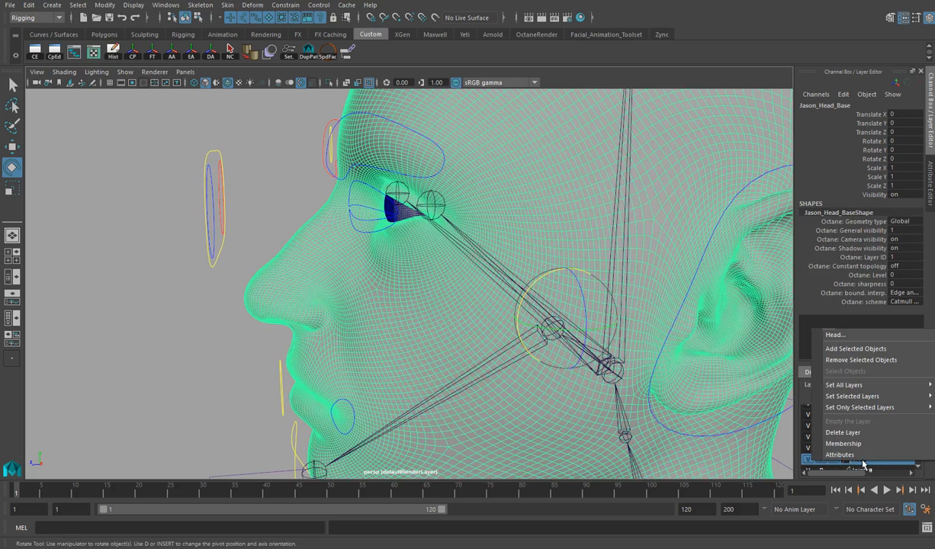
{"action": "left_click", "coordinate": [872, 351]}
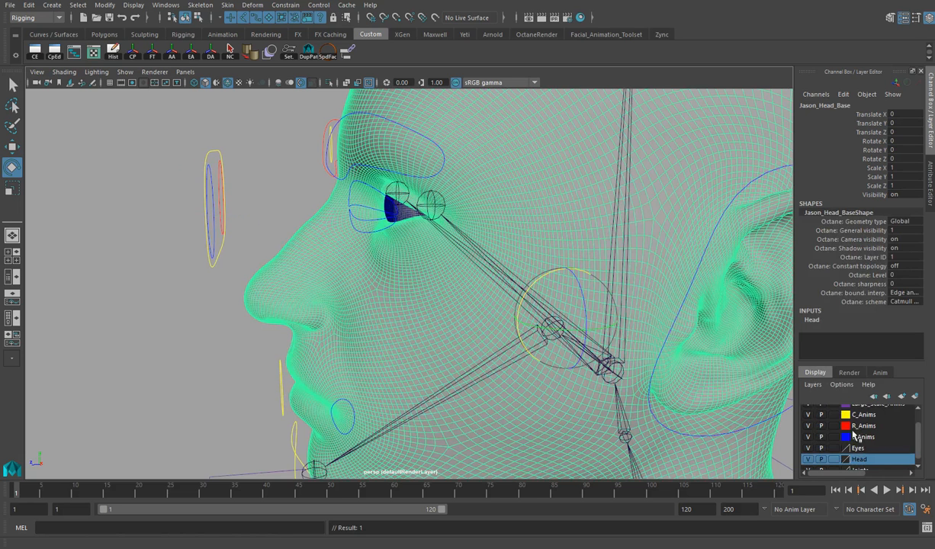
{"action": "left_click", "coordinate": [808, 459]}
Step: Select L_Eye_CTRL and L_Eye_Joint, in that order, and open the Aim constraint options for them
{"action": "left_click_drag", "start_coordinate": [398, 219], "coordinate": [467, 263], "text": "alt"}
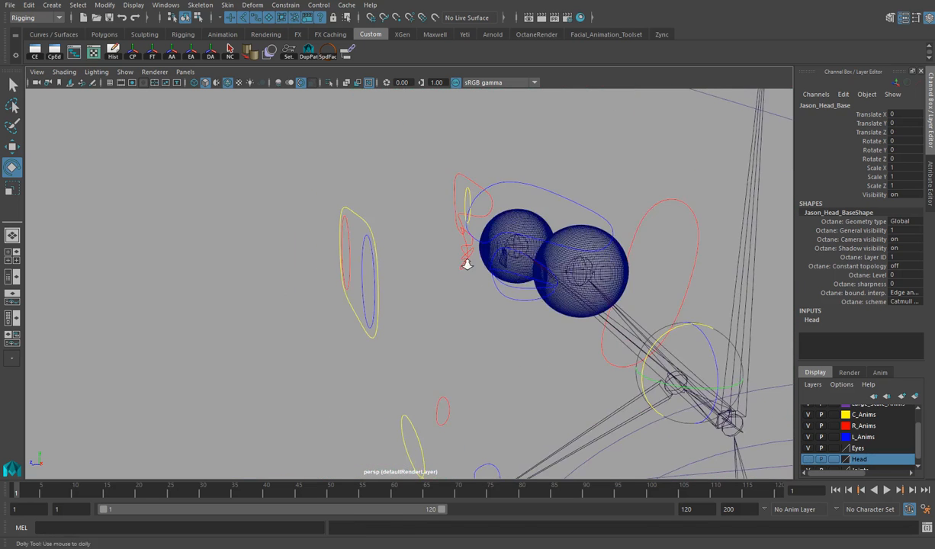
{"action": "right_click_drag", "start_coordinate": [467, 263], "coordinate": [629, 289], "text": "alt"}
{"action": "left_click_drag", "start_coordinate": [628, 288], "coordinate": [438, 249], "text": "alt"}
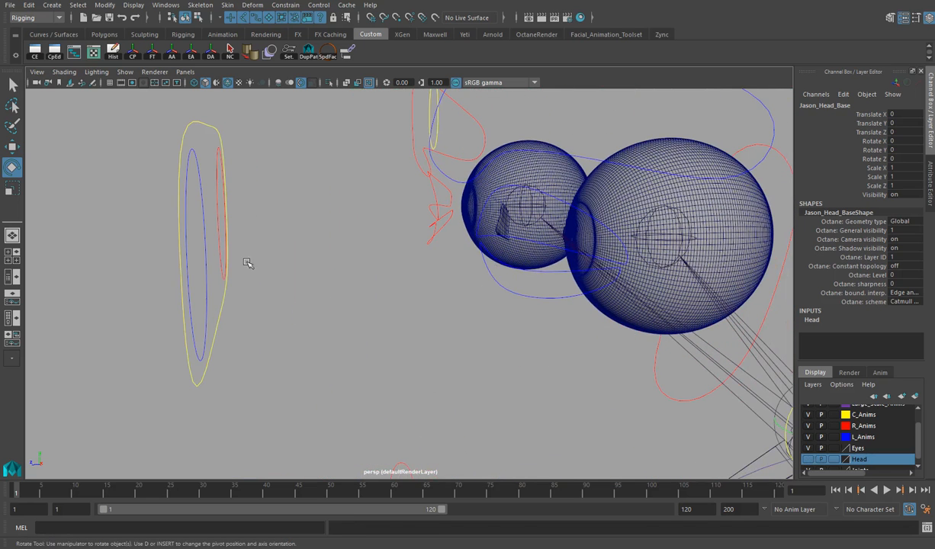
{"action": "left_click", "coordinate": [208, 276]}
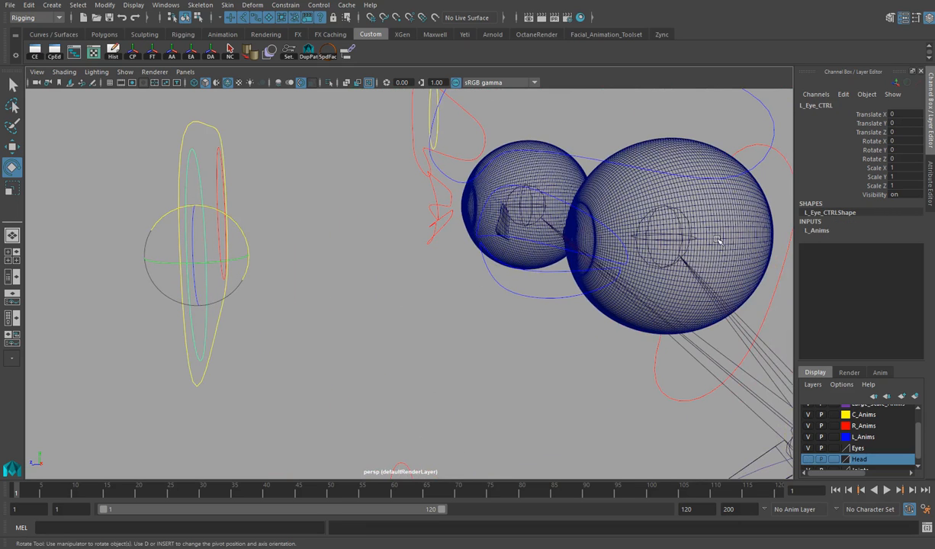
{"action": "left_click", "coordinate": [682, 230]}
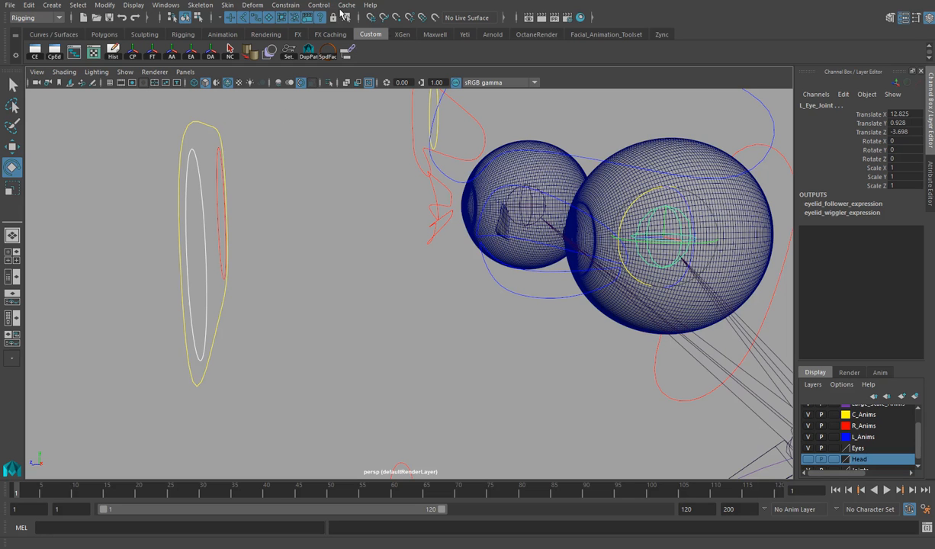
{"action": "left_click", "coordinate": [285, 5]}
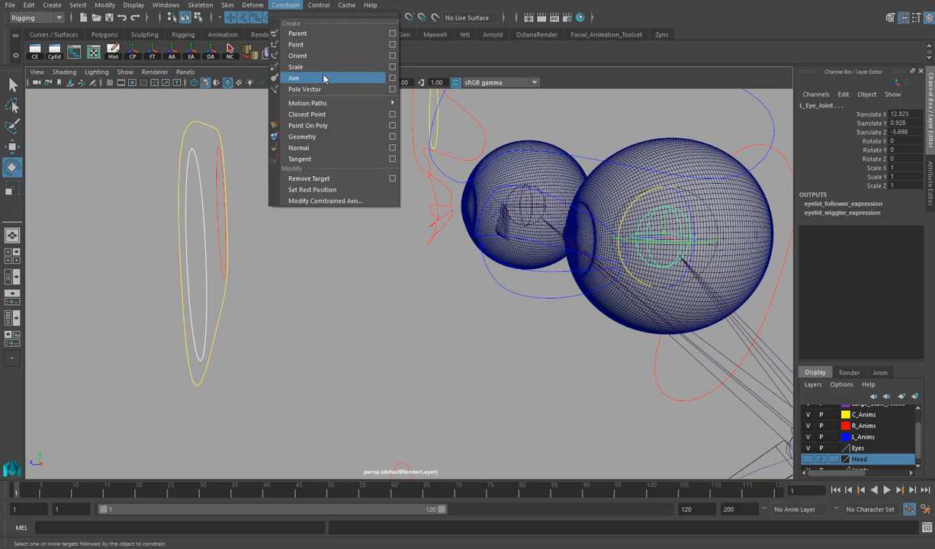
{"action": "left_click", "coordinate": [392, 79]}
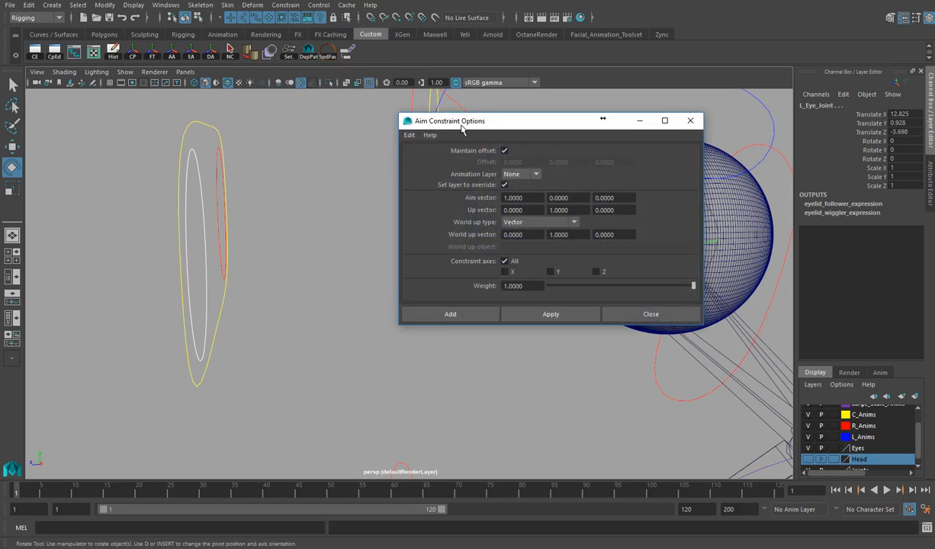
{"action": "left_click_drag", "start_coordinate": [484, 120], "coordinate": [333, 25]}
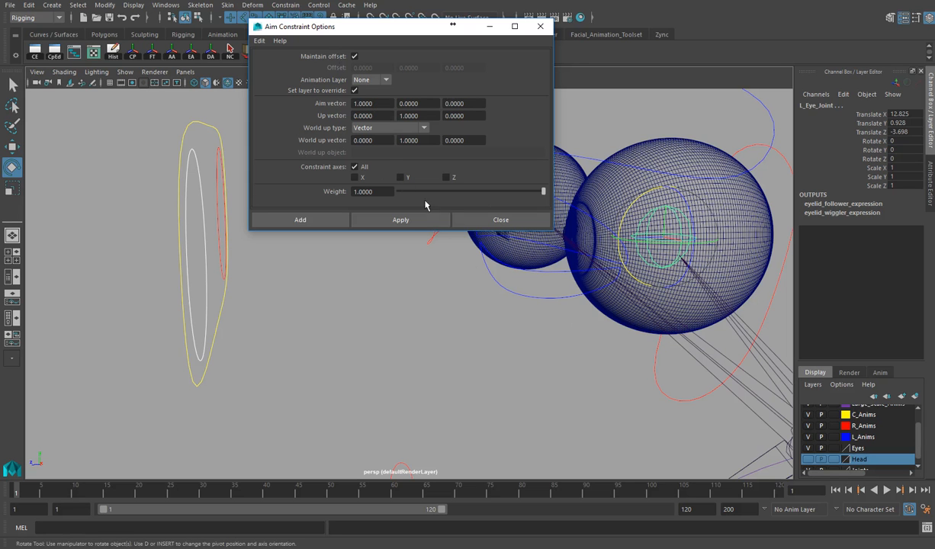
{"action": "left_click_drag", "start_coordinate": [376, 33], "coordinate": [383, 15]}
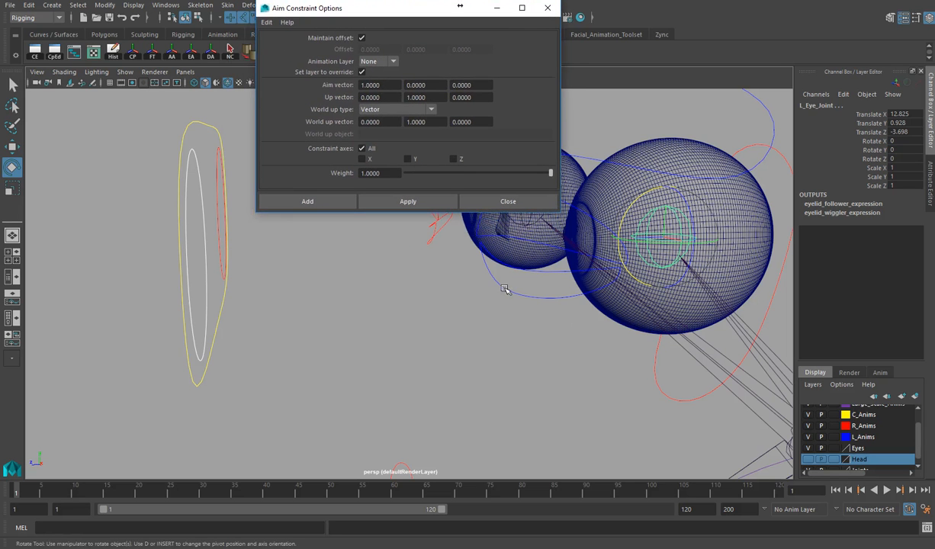
{"action": "left_click_drag", "start_coordinate": [494, 309], "coordinate": [451, 352], "text": "alt"}
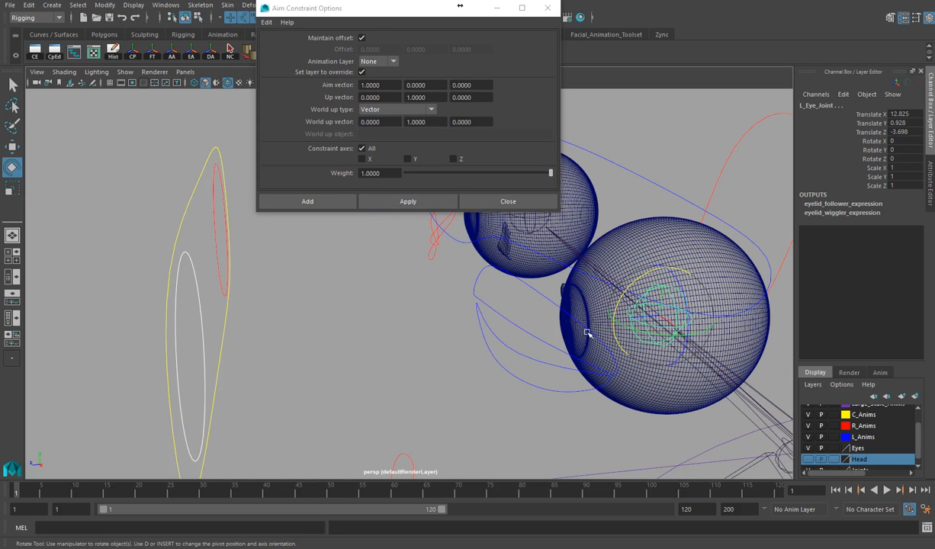
Step: Reset the Aim constraint settings, enable Maintain offset, and apply the constraint so L_Eye_Joint aims at L_Eye_CTRL
{"action": "left_click", "coordinate": [267, 22]}
{"action": "left_click", "coordinate": [275, 45]}
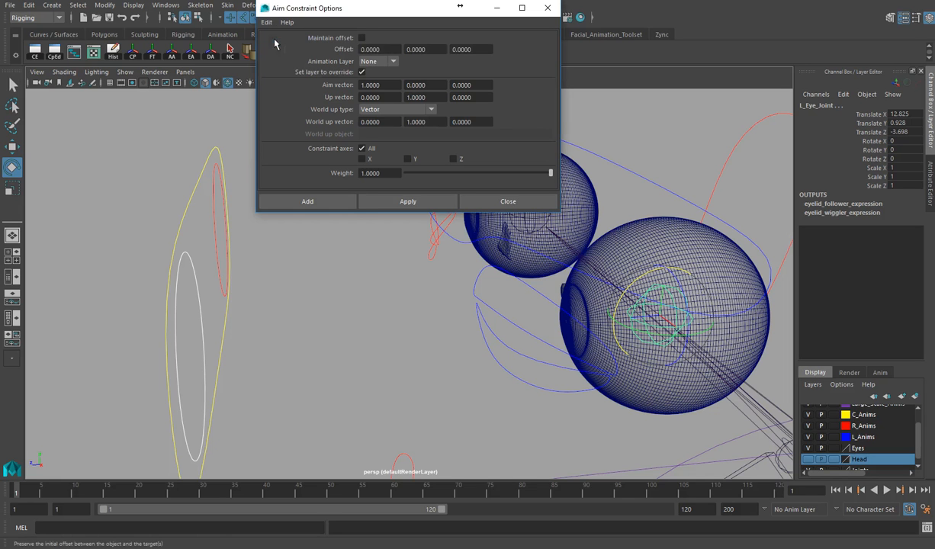
{"action": "left_click", "coordinate": [362, 38]}
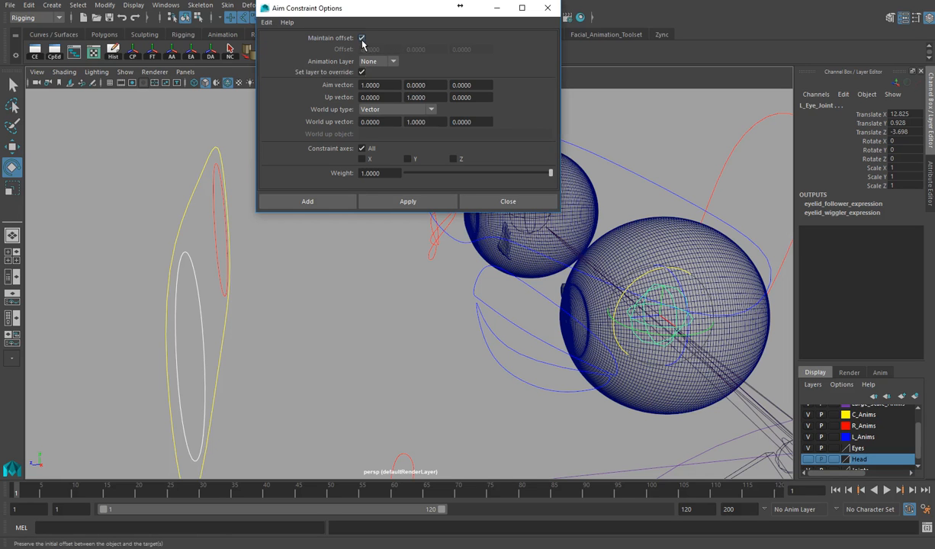
{"action": "left_click", "coordinate": [407, 202]}
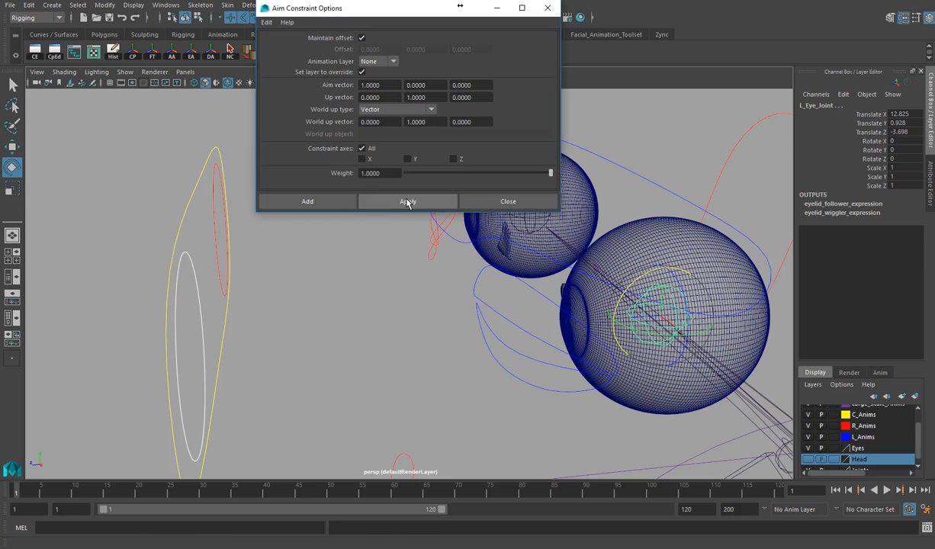
Step: Test the left eye's aim by moving L_Eye_CTRL sideways and down, the last move about -1.8 in Y, and undo the moves
{"action": "left_click_drag", "start_coordinate": [239, 283], "coordinate": [298, 292], "text": "alt"}
{"action": "left_click", "coordinate": [419, 308]}
{"action": "key", "text": "w"}
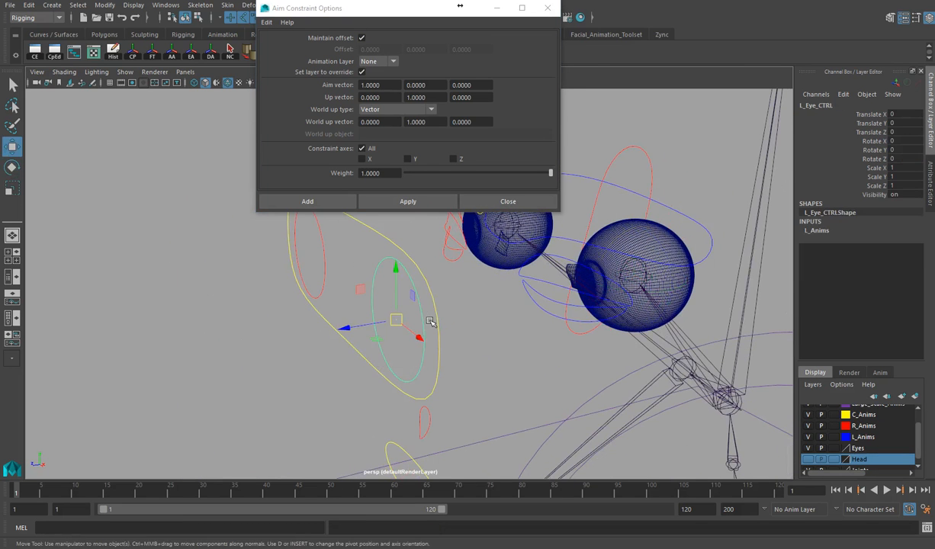
{"action": "left_click_drag", "start_coordinate": [411, 334], "coordinate": [430, 343]}
{"action": "key", "text": "ctrl+z"}
{"action": "left_click_drag", "start_coordinate": [397, 284], "coordinate": [396, 319]}
{"action": "key", "text": "ctrl+z"}
{"action": "key", "text": "ctrl+z"}
{"action": "left_click_drag", "start_coordinate": [395, 271], "coordinate": [397, 334]}
{"action": "key", "text": "ctrl+z"}
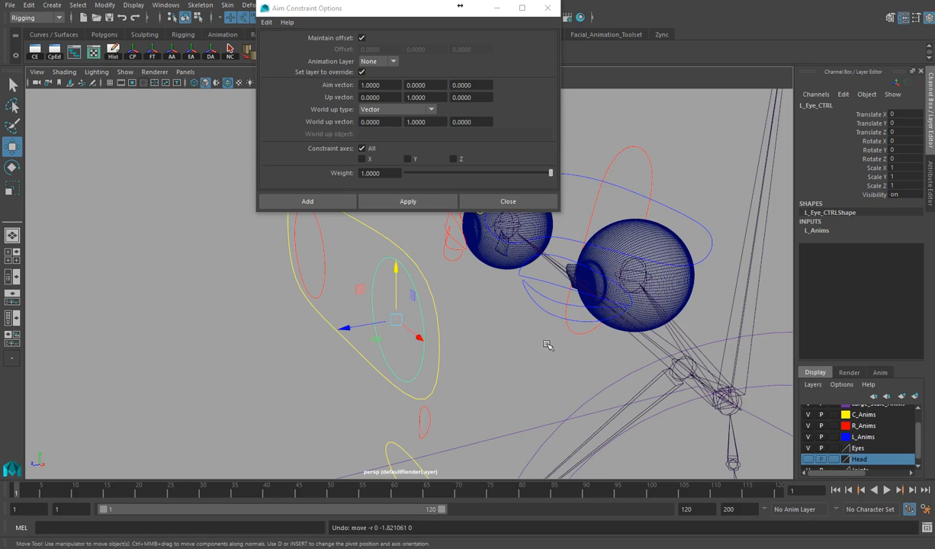
Step: Aim-constrain R_Eye_Joint to R_Eye_CTRL with Maintain offset enabled and finish with the constraint options
{"action": "mouse_move", "coordinate": [499, 368]}
{"action": "left_mouse_down", "text": "alt"}
{"action": "mouse_move", "coordinate": [544, 365]}
{"action": "mouse_move", "coordinate": [440, 372]}
{"action": "mouse_move", "coordinate": [534, 374]}
{"action": "mouse_move", "coordinate": [494, 366]}
{"action": "mouse_move", "coordinate": [508, 372]}
{"action": "left_mouse_up", "text": "alt"}
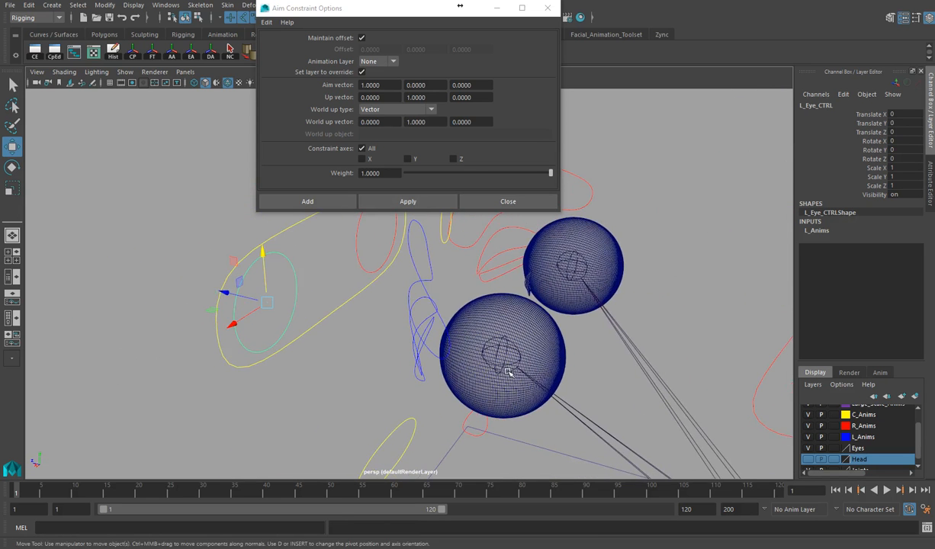
{"action": "left_click_drag", "start_coordinate": [352, 274], "coordinate": [374, 311], "text": "alt"}
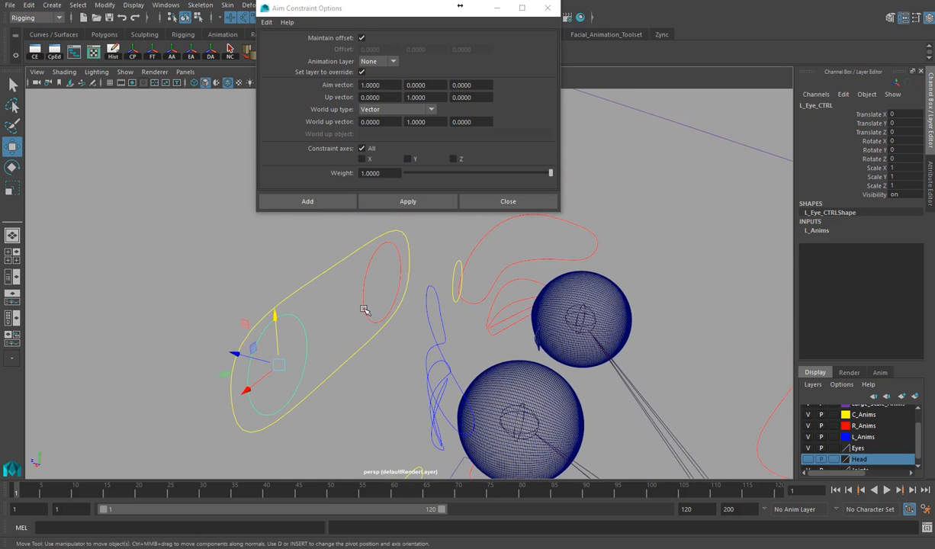
{"action": "left_click", "coordinate": [365, 309]}
{"action": "left_click", "coordinate": [583, 315]}
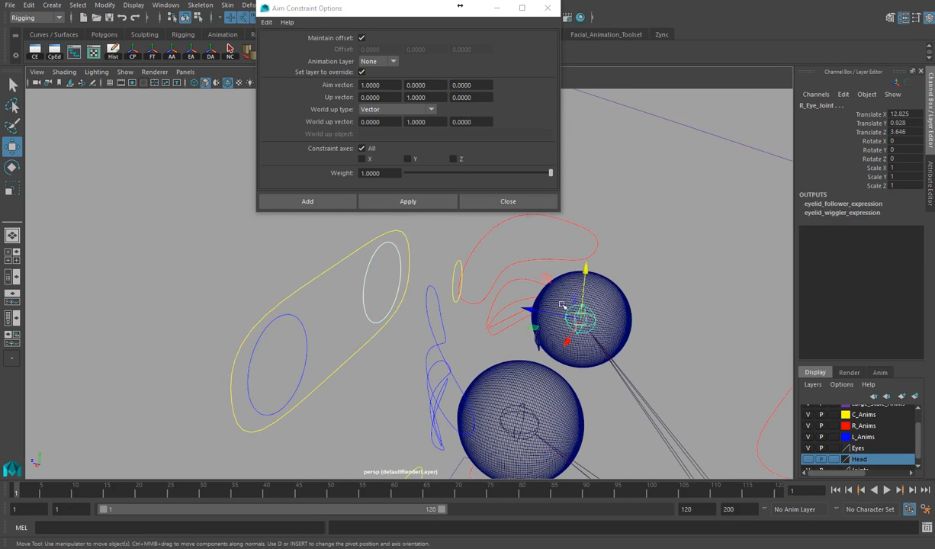
{"action": "left_click", "coordinate": [328, 202]}
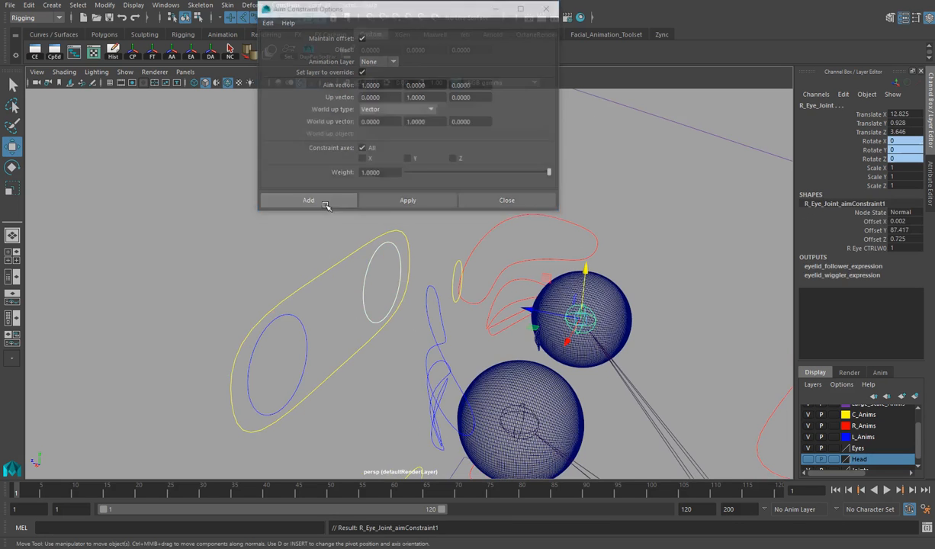
Step: Test the right eye's aim by moving R_Eye_CTRL, including about 0.6 in X and a vertical move, and undo the moves
{"action": "left_click", "coordinate": [367, 283]}
{"action": "left_click_drag", "start_coordinate": [408, 288], "coordinate": [498, 273], "text": "alt"}
{"action": "key", "text": "ctrl+z"}
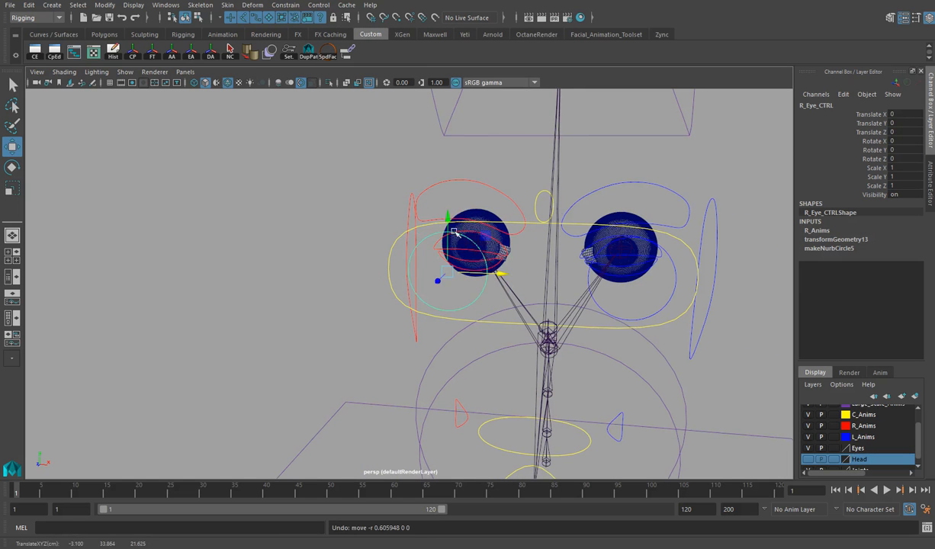
{"action": "left_click_drag", "start_coordinate": [450, 206], "coordinate": [461, 181]}
{"action": "key", "text": "ctrl+z"}
Step: Test whether both eyes follow Eyes_Global_CTRL by moving it about 1.9 in Y, and undo the move
{"action": "left_click_drag", "start_coordinate": [669, 313], "coordinate": [428, 284], "text": "alt"}
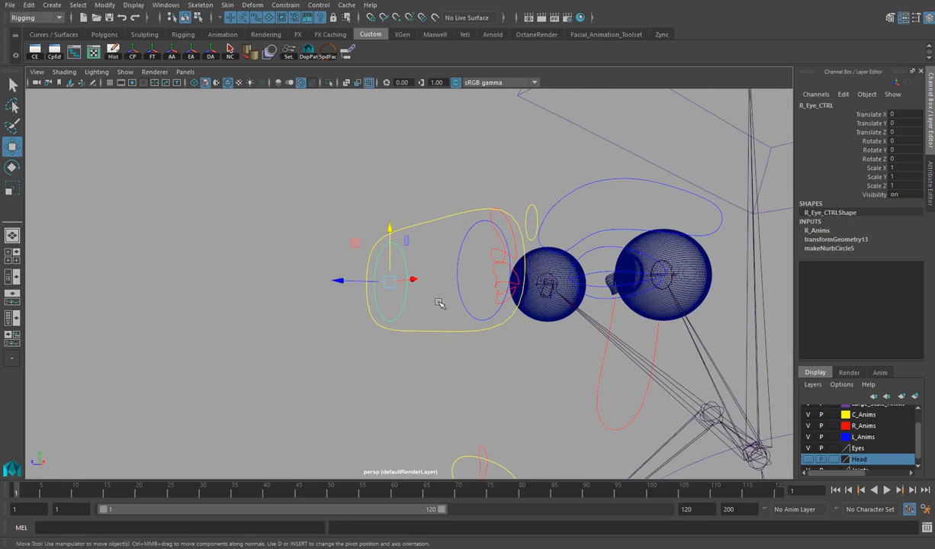
{"action": "left_click", "coordinate": [421, 212]}
{"action": "left_click", "coordinate": [432, 222]}
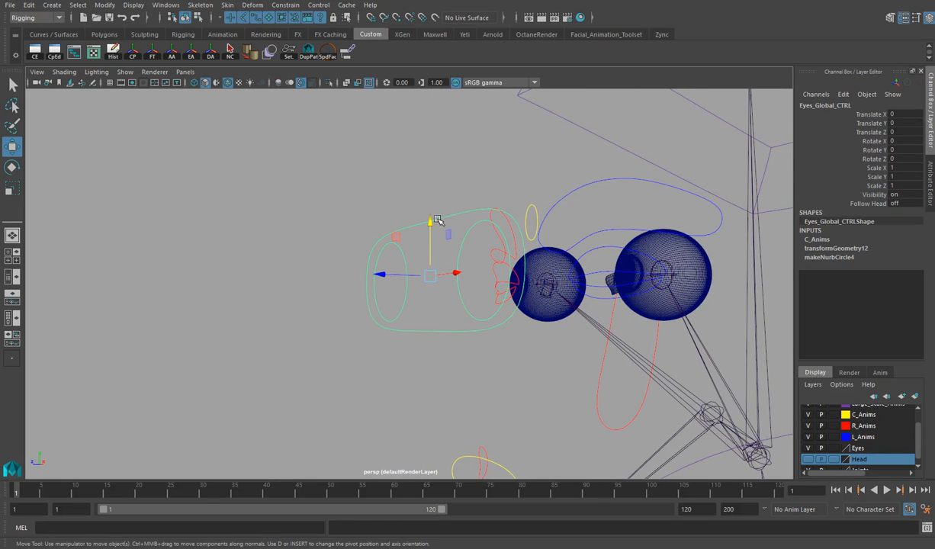
{"action": "left_click_drag", "start_coordinate": [439, 222], "coordinate": [445, 223], "text": "alt"}
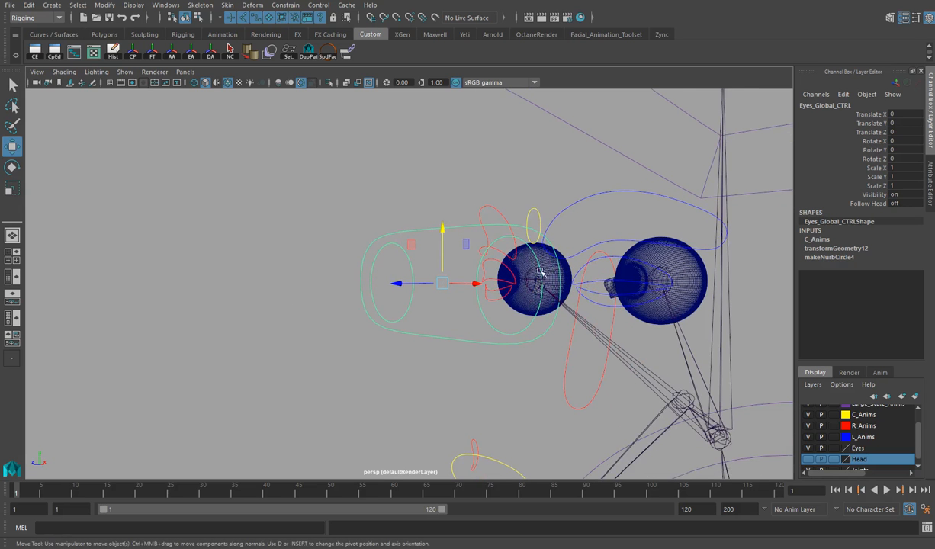
{"action": "left_click_drag", "start_coordinate": [443, 227], "coordinate": [422, 205]}
{"action": "key", "text": "ctrl+z"}
{"action": "key", "text": "ctrl+z"}
{"action": "key", "text": "ctrl+z"}
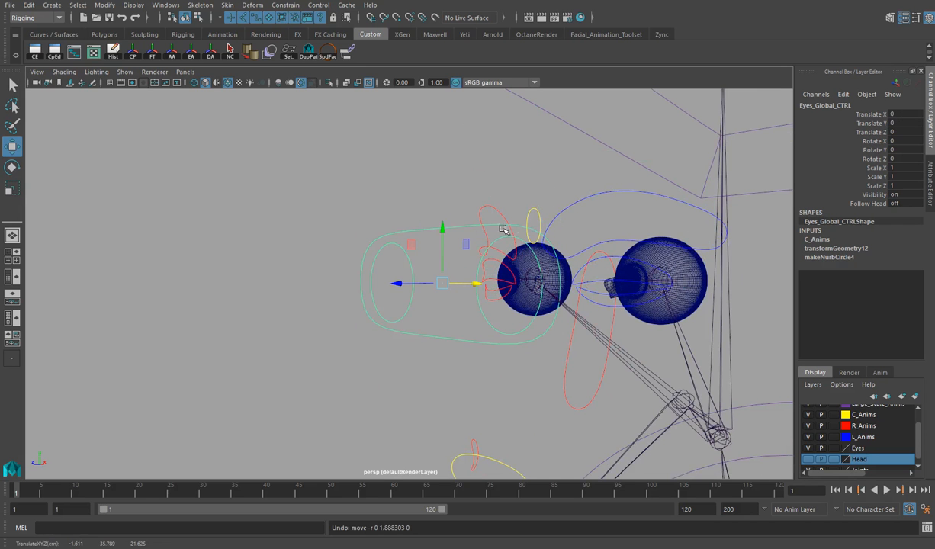
Step: Make the Head display layer visible again with the whole head framed in side view
{"action": "left_click_drag", "start_coordinate": [523, 227], "coordinate": [385, 207], "text": "alt"}
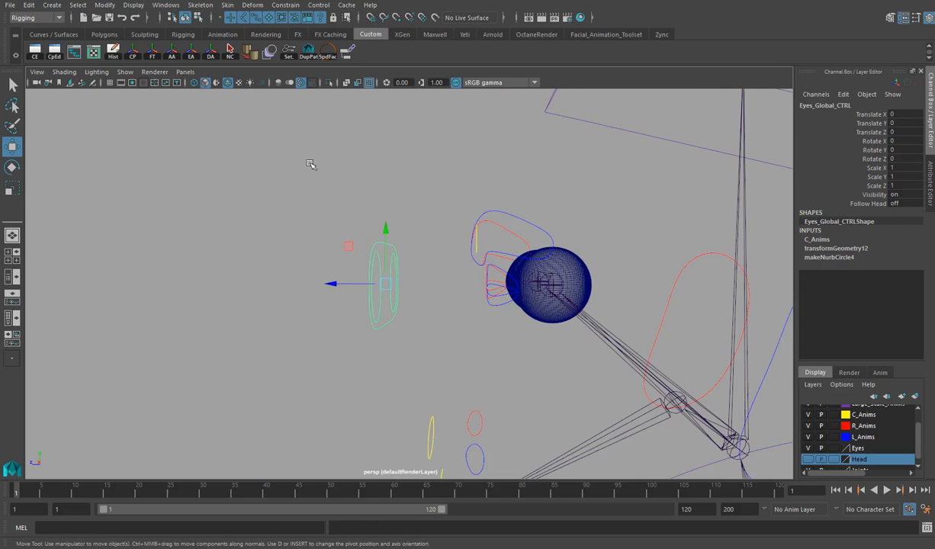
{"action": "left_click_drag", "start_coordinate": [324, 157], "coordinate": [308, 187], "text": "alt"}
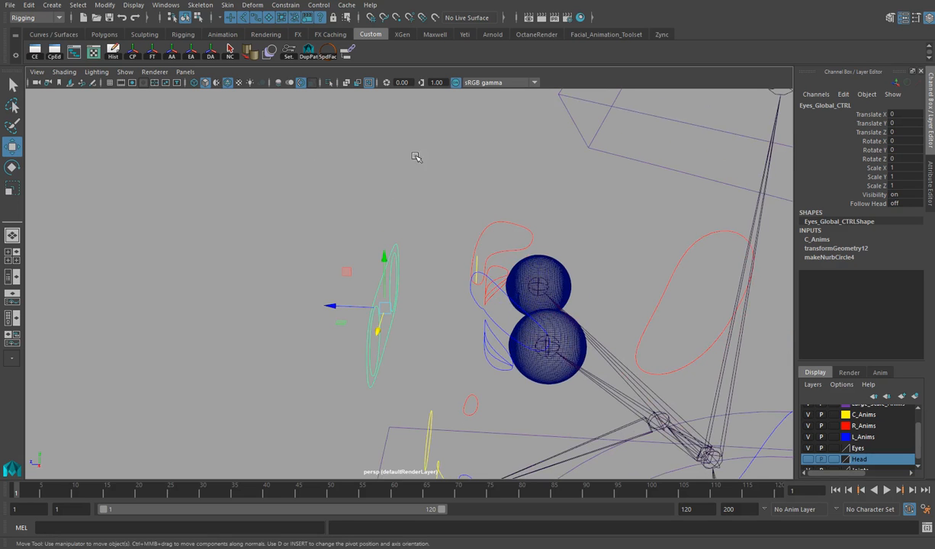
{"action": "left_click_drag", "start_coordinate": [338, 236], "coordinate": [416, 250], "text": "alt"}
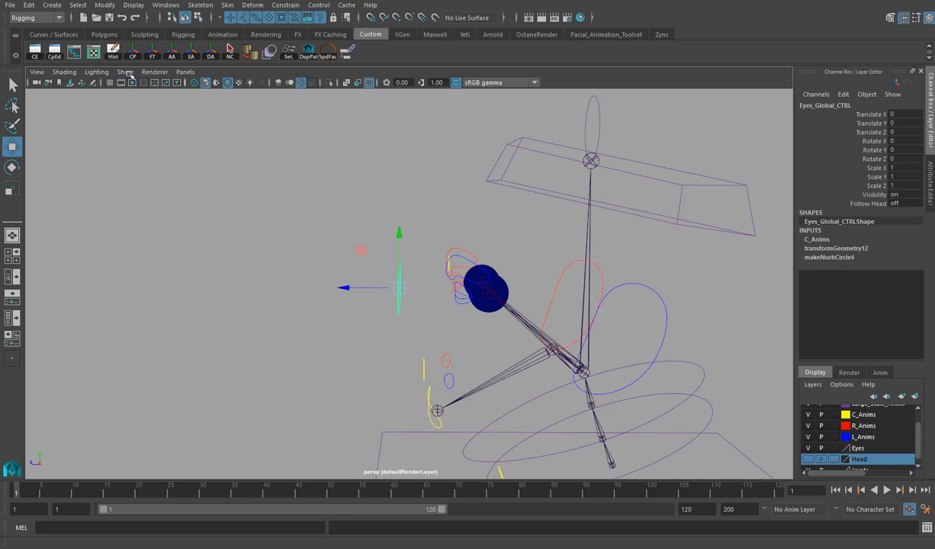
{"action": "left_click", "coordinate": [808, 459]}
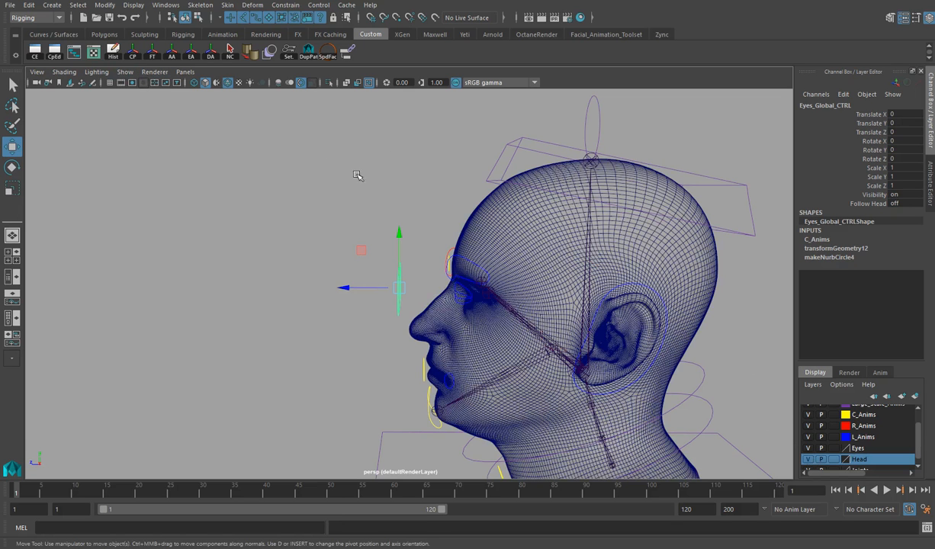
Step: Turn off Wireframe on Shaded so the head displays with smooth shading only, and frame the eye and brow controls
{"action": "left_click", "coordinate": [64, 72]}
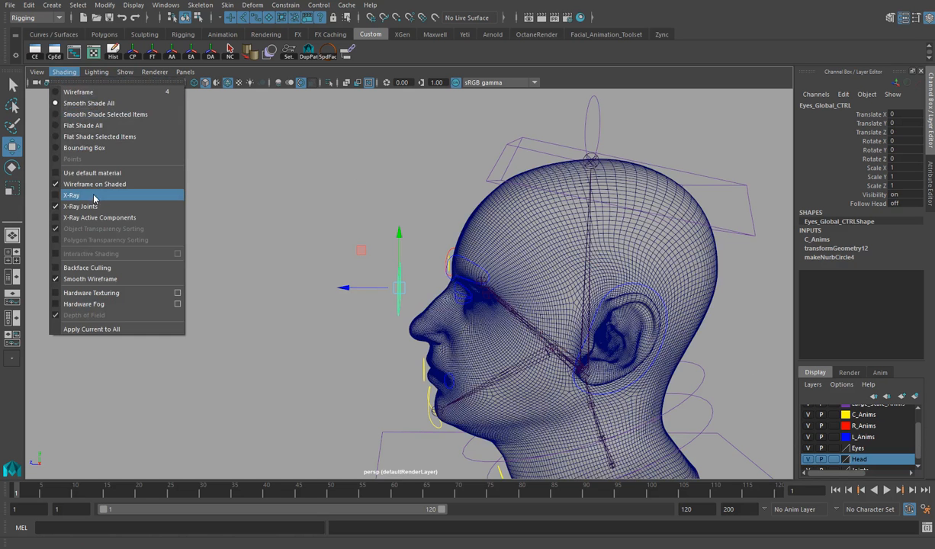
{"action": "left_click", "coordinate": [84, 183]}
{"action": "left_click_drag", "start_coordinate": [334, 266], "coordinate": [343, 267], "text": "alt"}
{"action": "right_click_drag", "start_coordinate": [341, 266], "coordinate": [511, 269], "text": "alt"}
{"action": "left_click_drag", "start_coordinate": [511, 269], "coordinate": [402, 263], "text": "alt"}
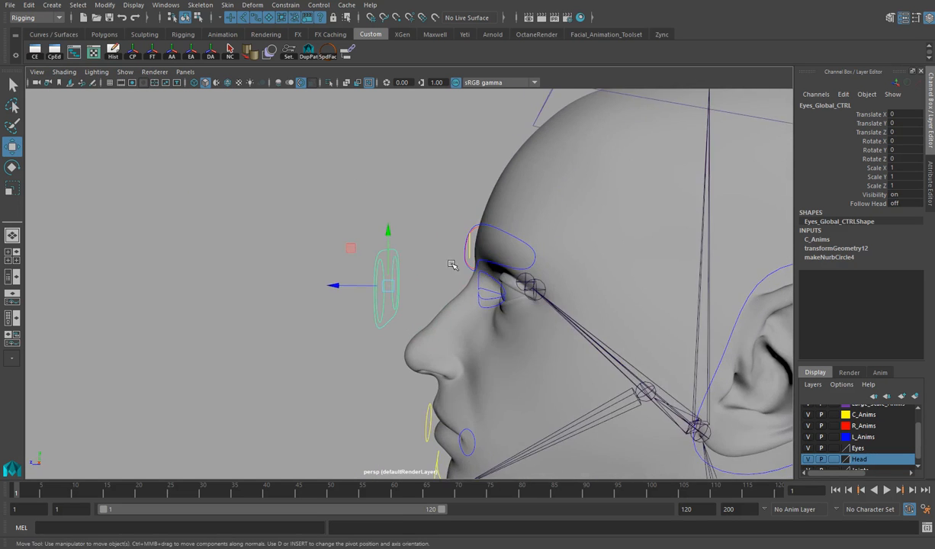
{"action": "right_click_drag", "start_coordinate": [436, 242], "coordinate": [489, 258], "text": "alt"}
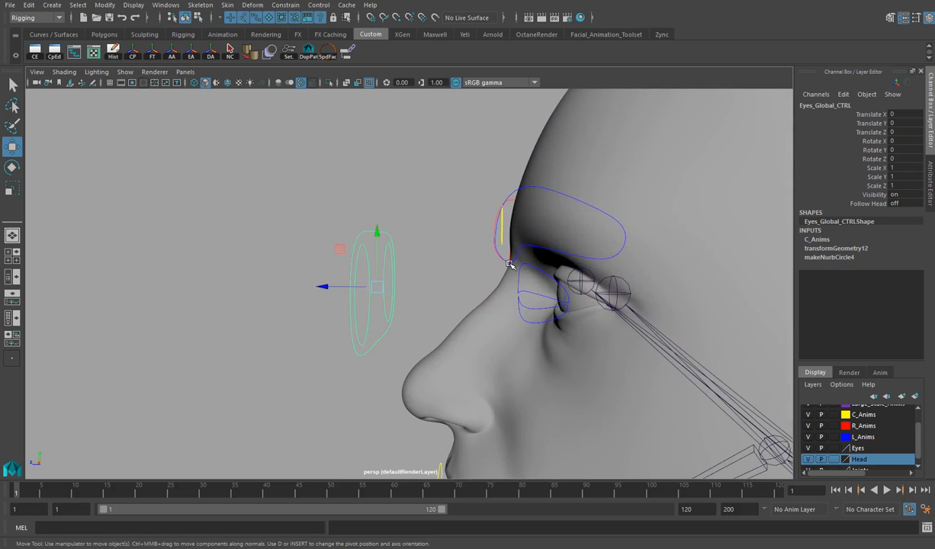
{"action": "right_click_drag", "start_coordinate": [584, 264], "coordinate": [384, 244], "text": "alt"}
{"action": "left_click_drag", "start_coordinate": [385, 244], "coordinate": [488, 277], "text": "alt"}
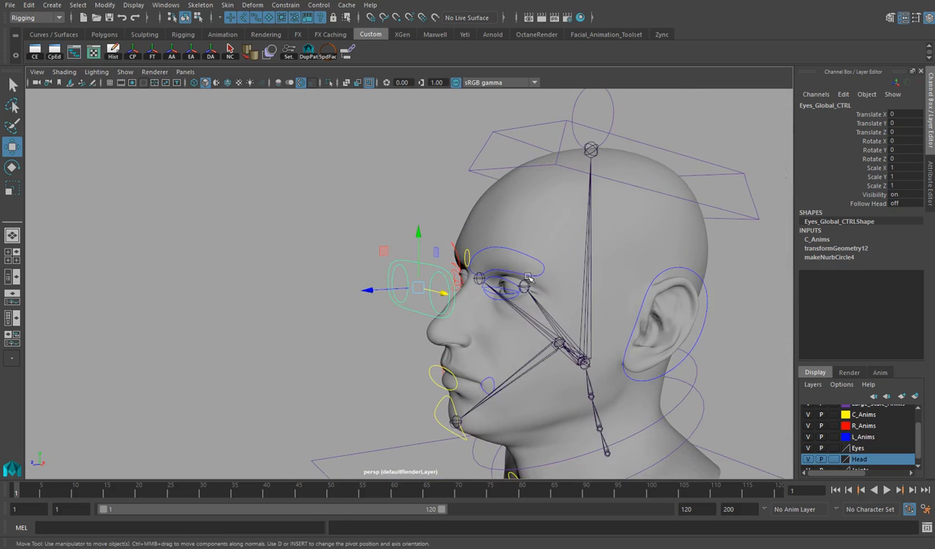
{"action": "scroll", "coordinate": [511, 272], "scroll_direction": "up", "scroll_amount": 5}
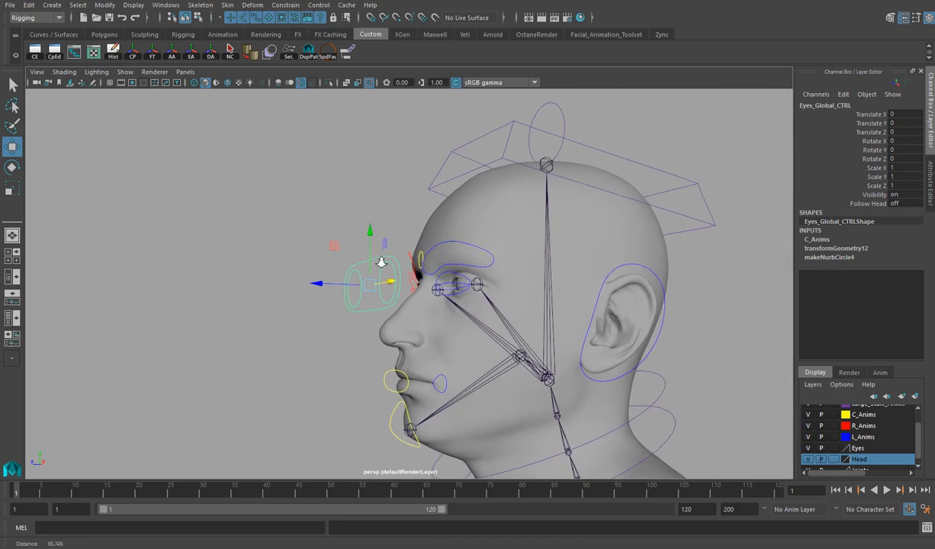
{"action": "left_click_drag", "start_coordinate": [431, 267], "coordinate": [488, 250], "text": "alt"}
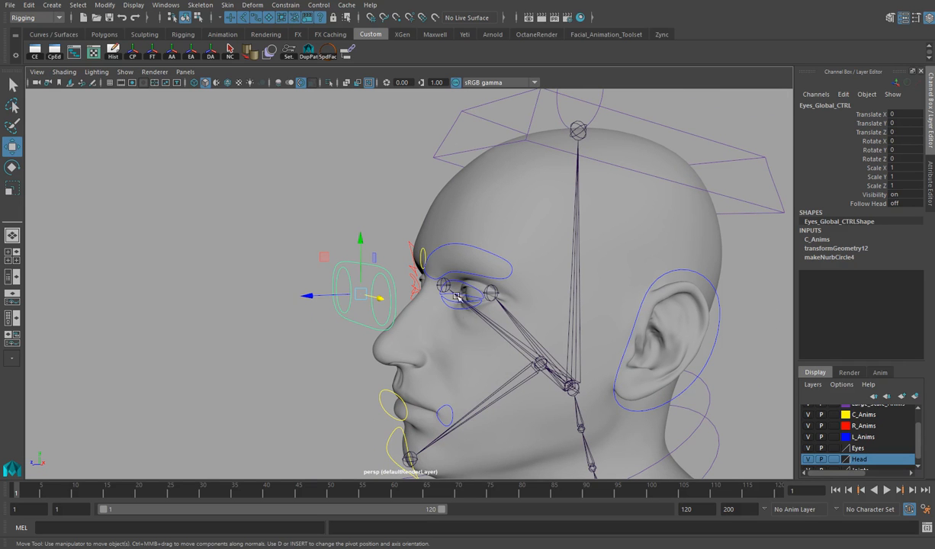
Step: Parent L_Eyebrow_CTRL and R_Eyebrow_CTRL under Head_CTRL
{"action": "left_click", "coordinate": [526, 127]}
{"action": "left_click", "coordinate": [510, 118]}
{"action": "left_click_drag", "start_coordinate": [473, 242], "coordinate": [518, 268], "text": "alt"}
{"action": "left_click", "coordinate": [510, 254]}
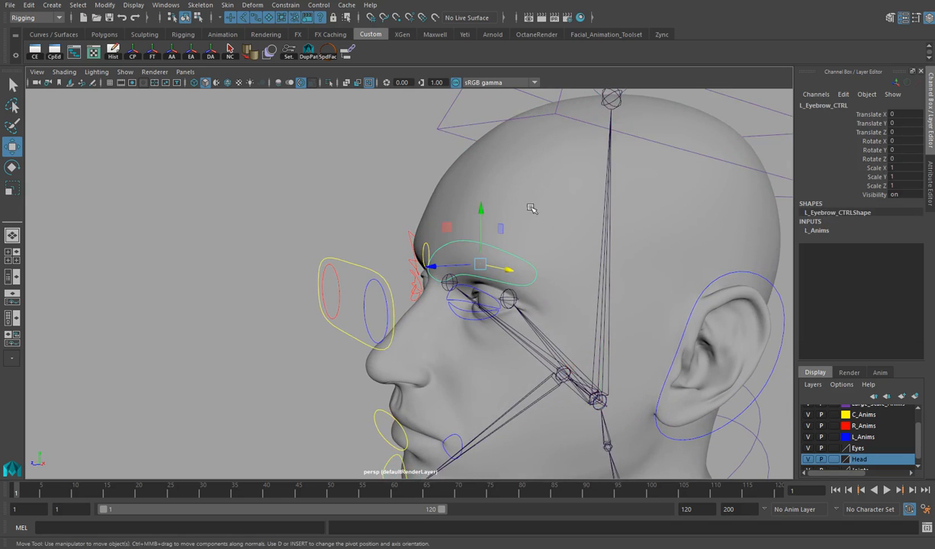
{"action": "left_click", "coordinate": [567, 117]}
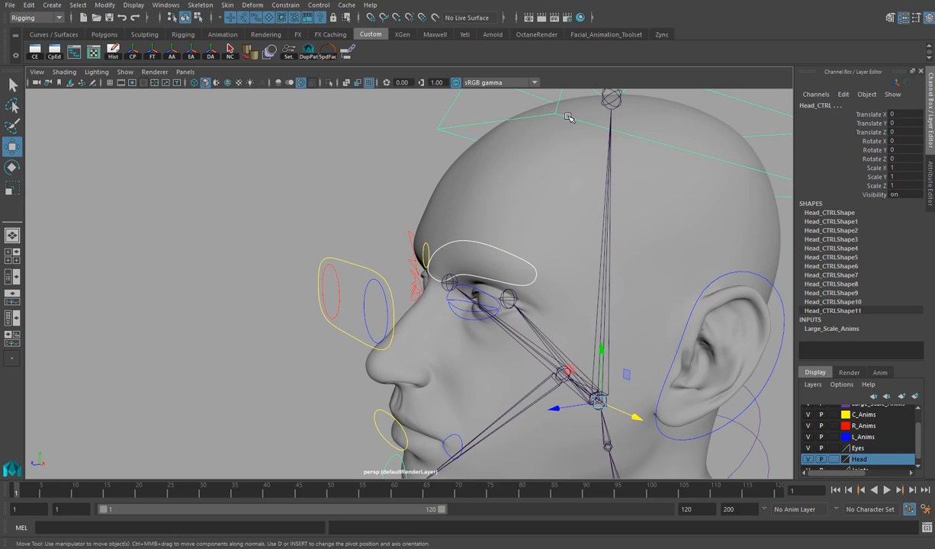
{"action": "key", "text": "Down"}
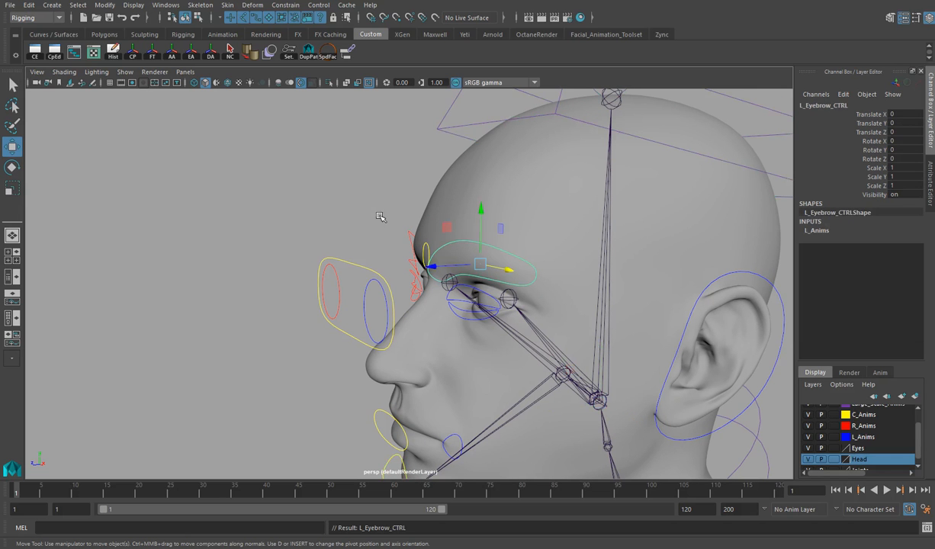
{"action": "left_click", "coordinate": [486, 124]}
{"action": "key", "text": "Down"}
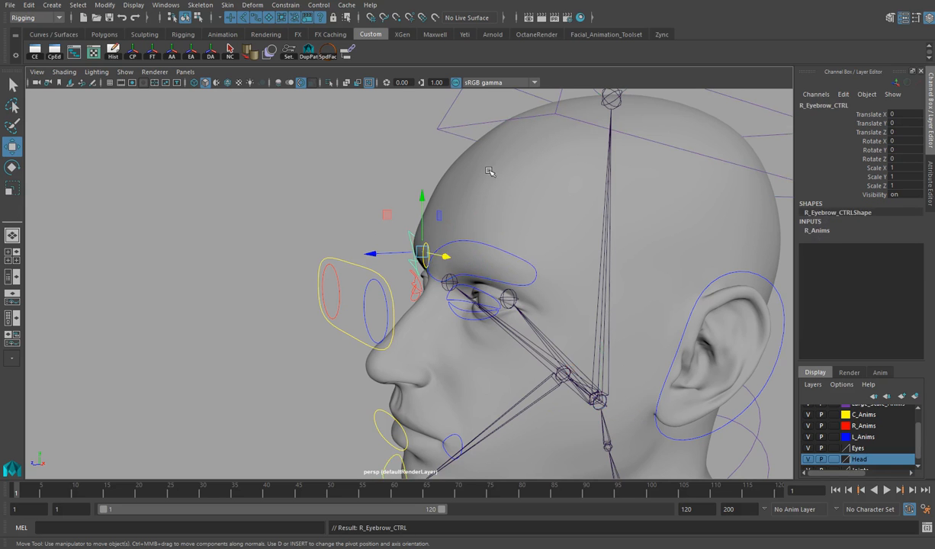
Step: Parent L_Upper_Eyelid_CTRL, L_Lower_Eyelid_CTRL and R_Upper_Eyelid_CTRL under Head_CTRL
{"action": "left_click", "coordinate": [569, 117]}
{"action": "key", "text": "p"}
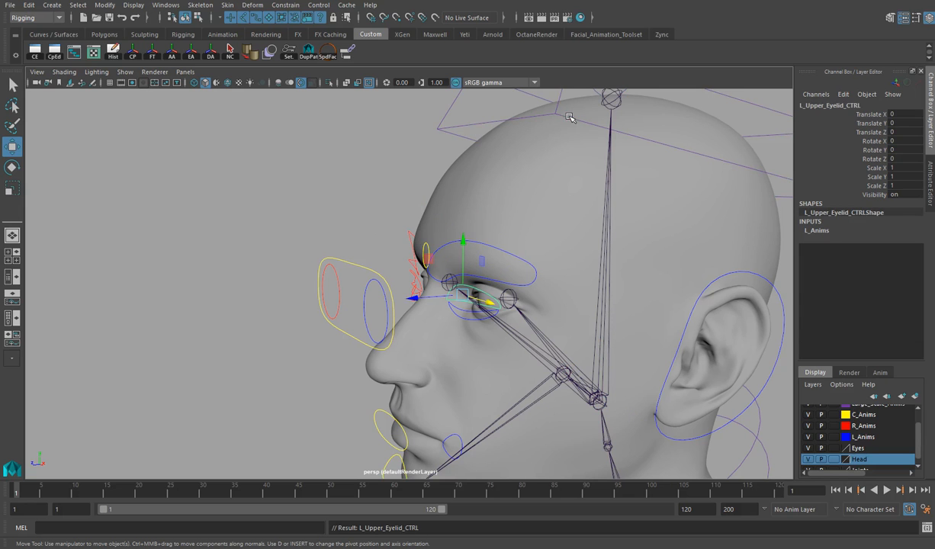
{"action": "left_click", "coordinate": [459, 310]}
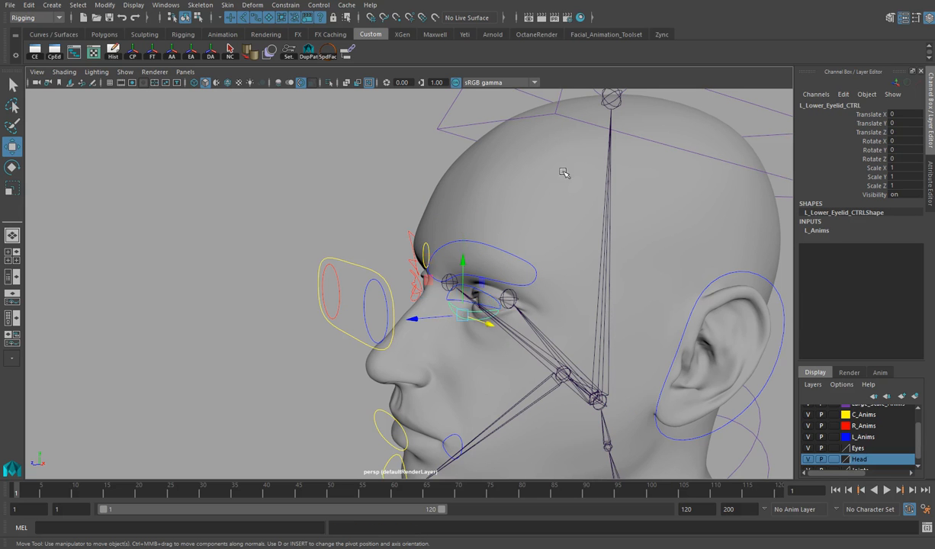
{"action": "left_click", "coordinate": [571, 119], "text": "shift"}
{"action": "key", "text": "p"}
{"action": "left_click_drag", "start_coordinate": [572, 119], "coordinate": [448, 273], "text": "alt"}
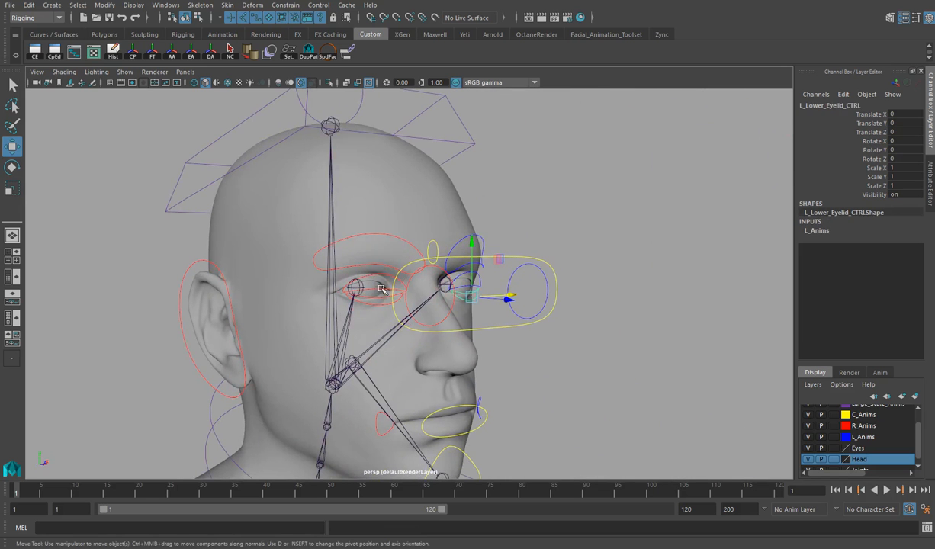
{"action": "left_click", "coordinate": [456, 139]}
{"action": "key", "text": "p"}
Step: Try to parent R_Lower_Eyelid_CTRL under Head_CTRL, undo it and clear the selection
{"action": "left_click", "coordinate": [379, 305]}
{"action": "left_click", "coordinate": [458, 140], "text": "shift"}
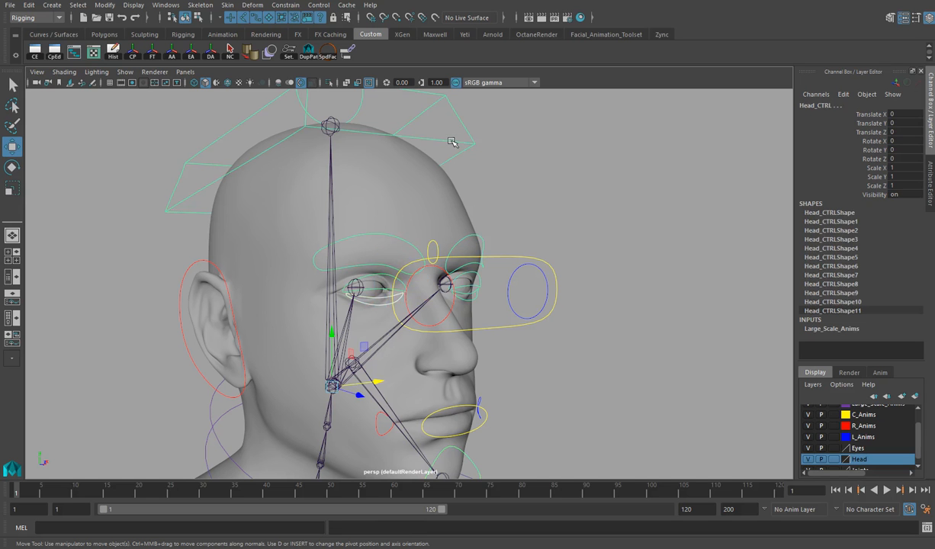
{"action": "key", "text": "p"}
{"action": "left_click_drag", "start_coordinate": [560, 217], "coordinate": [520, 237], "text": "alt"}
{"action": "key", "text": "ctrl+z"}
{"action": "left_click_drag", "start_coordinate": [382, 254], "coordinate": [510, 235], "text": "alt"}
{"action": "left_click", "coordinate": [537, 197]}
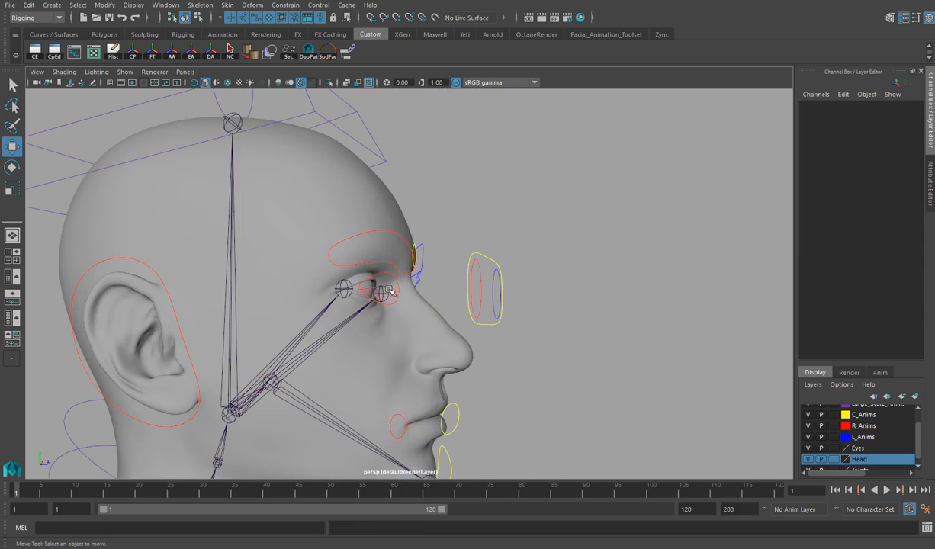
Step: Examine which controls are parented under Head_CTRL by expanding its hierarchy in the Outliner
{"action": "left_click", "coordinate": [385, 159]}
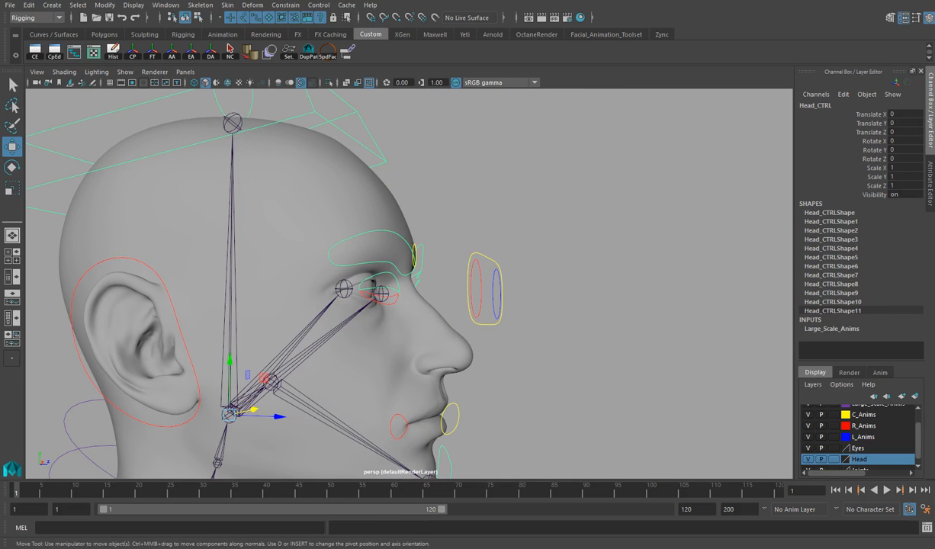
{"action": "left_click", "coordinate": [74, 52]}
{"action": "left_click_drag", "start_coordinate": [532, 47], "coordinate": [629, 42]}
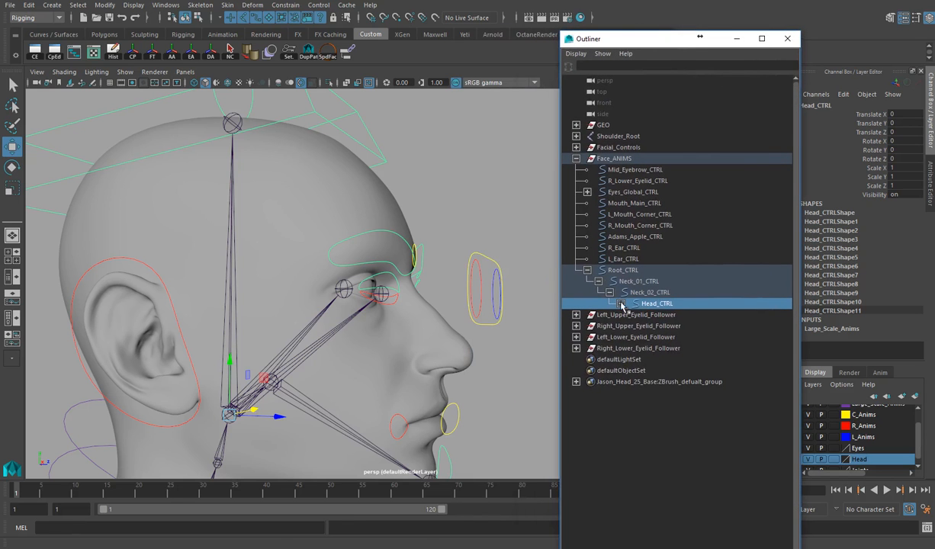
{"action": "left_click", "coordinate": [621, 304]}
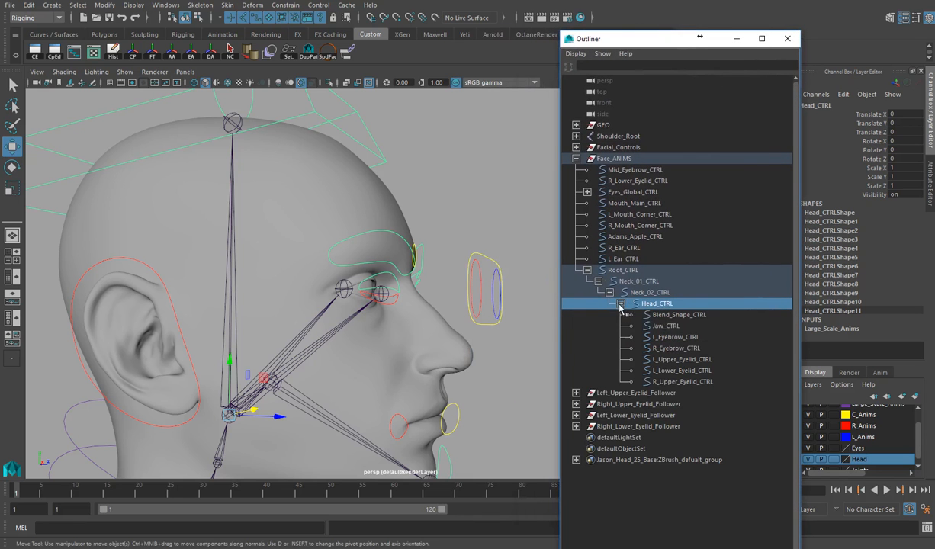
Step: Parent R_Lower_Eyelid_CTRL under Head_CTRL, check Head_CTRL's hierarchy and close the Outliner
{"action": "left_click", "coordinate": [387, 298]}
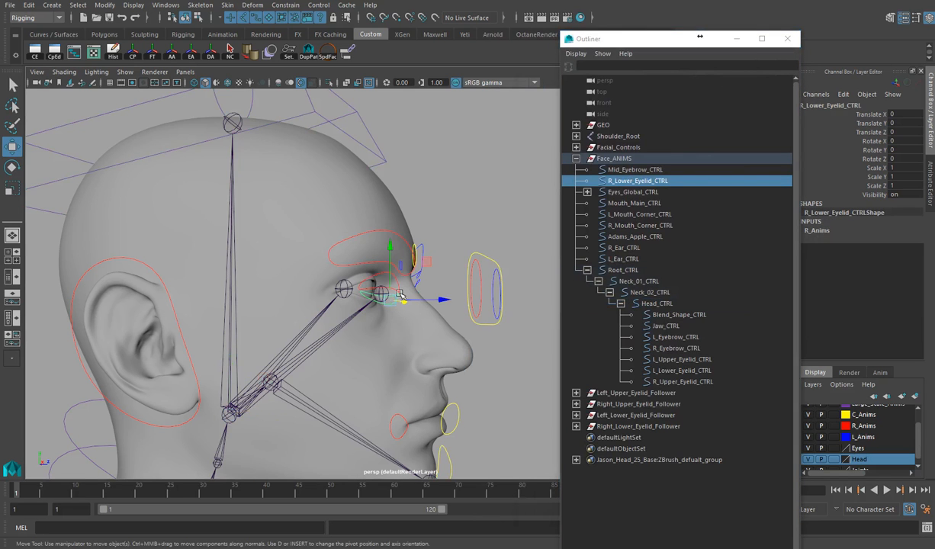
{"action": "left_click", "coordinate": [374, 144], "text": "shift"}
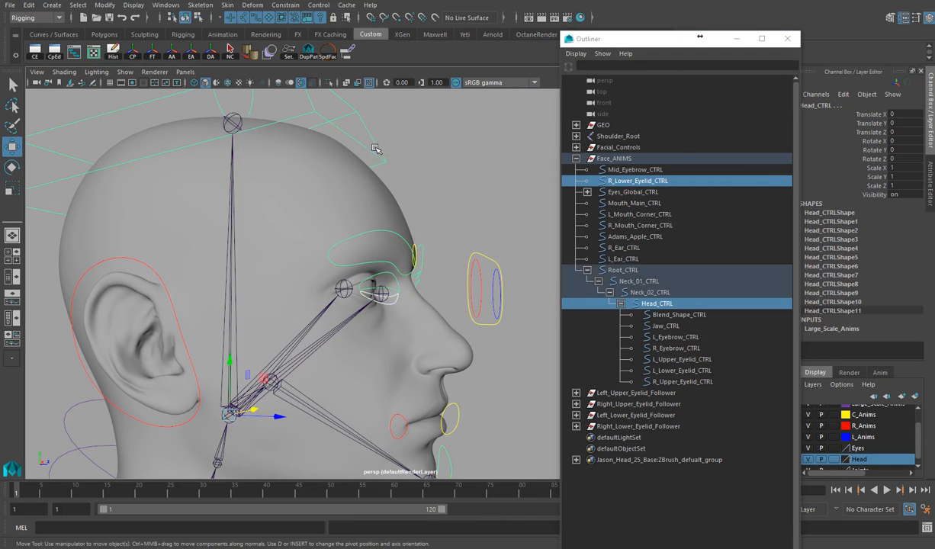
{"action": "key", "text": "p"}
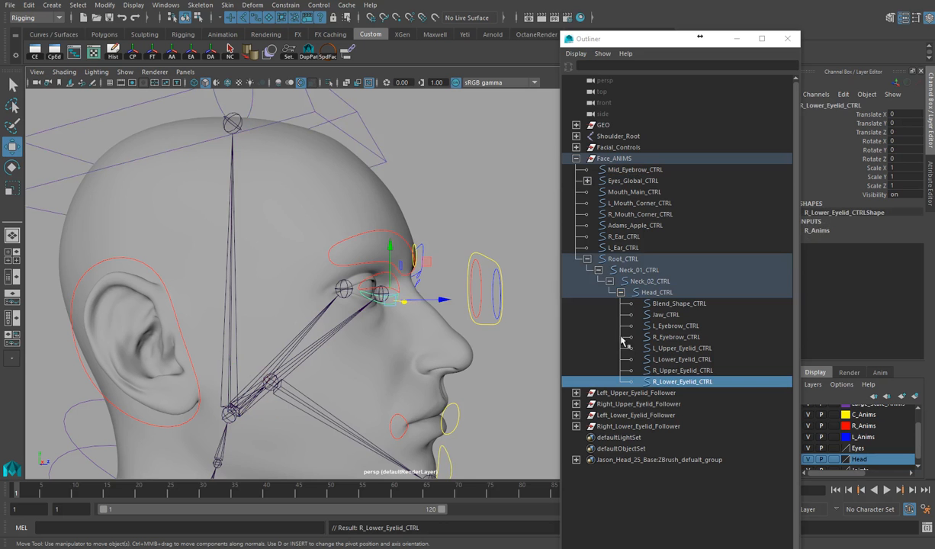
{"action": "left_click", "coordinate": [656, 292]}
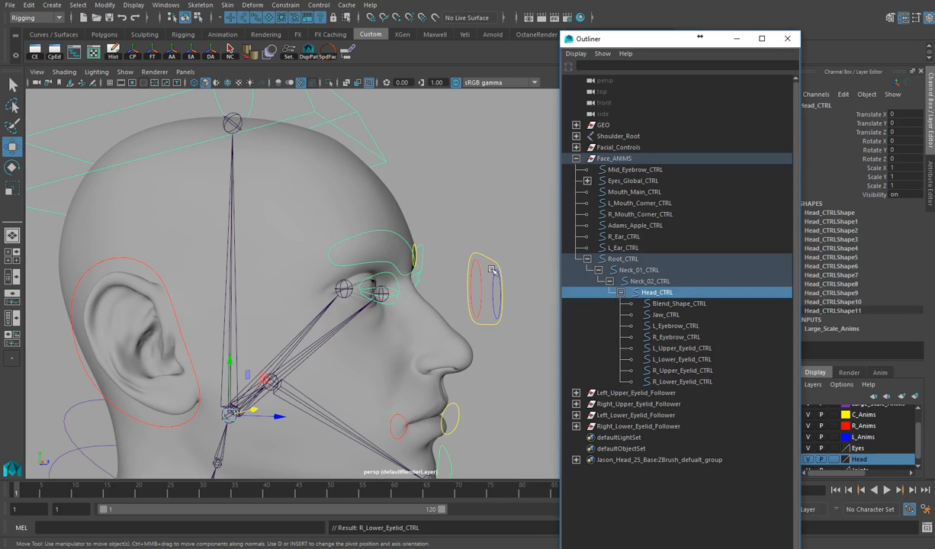
{"action": "left_click", "coordinate": [787, 38]}
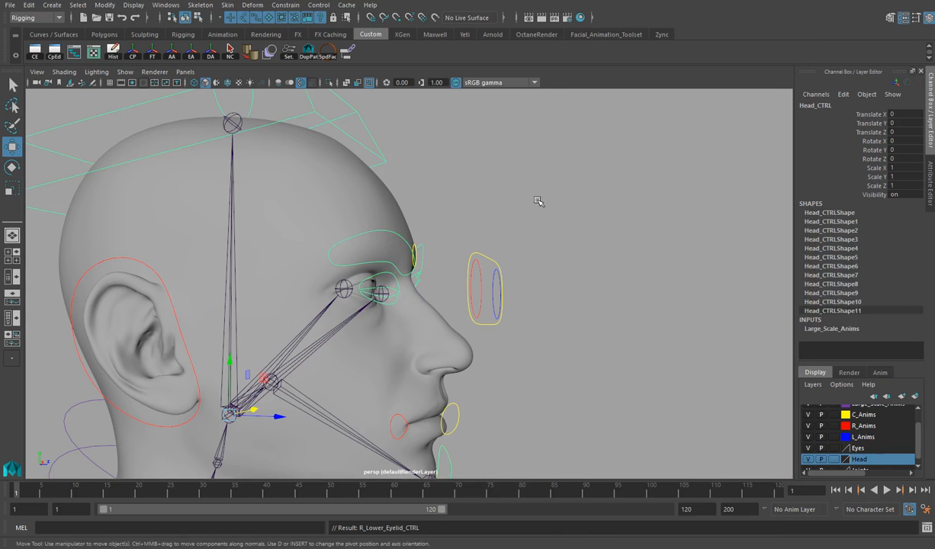
Step: Parent L_Mouth_Corner_CTRL under Head_CTRL
{"action": "right_click_drag", "start_coordinate": [505, 340], "coordinate": [442, 340], "text": "alt"}
{"action": "left_click_drag", "start_coordinate": [442, 340], "coordinate": [320, 326], "text": "alt"}
{"action": "right_click_drag", "start_coordinate": [319, 326], "coordinate": [471, 335], "text": "alt"}
{"action": "left_click_drag", "start_coordinate": [471, 335], "coordinate": [735, 171], "text": "alt"}
{"action": "left_click", "coordinate": [501, 350]}
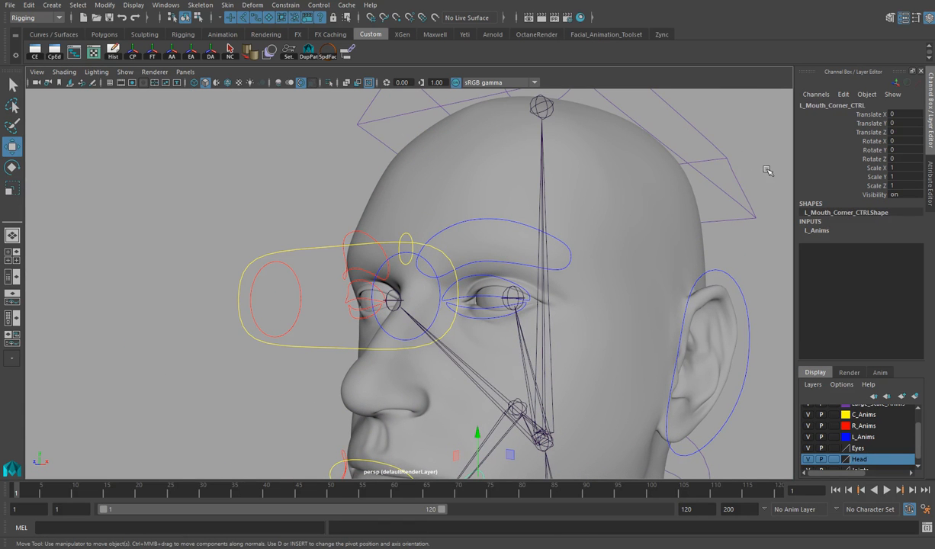
{"action": "left_click", "coordinate": [739, 205]}
{"action": "key", "text": "ctrl+z"}
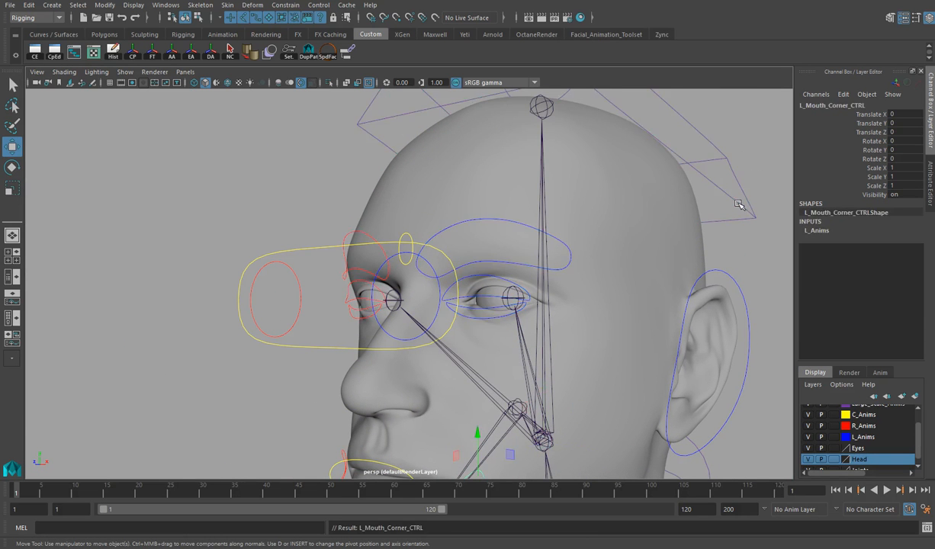
Step: Parent Mouth_Main_CTRL and R_Mouth_Corner_CTRL under Head_CTRL
{"action": "left_click_drag", "start_coordinate": [523, 315], "coordinate": [407, 336], "text": "alt"}
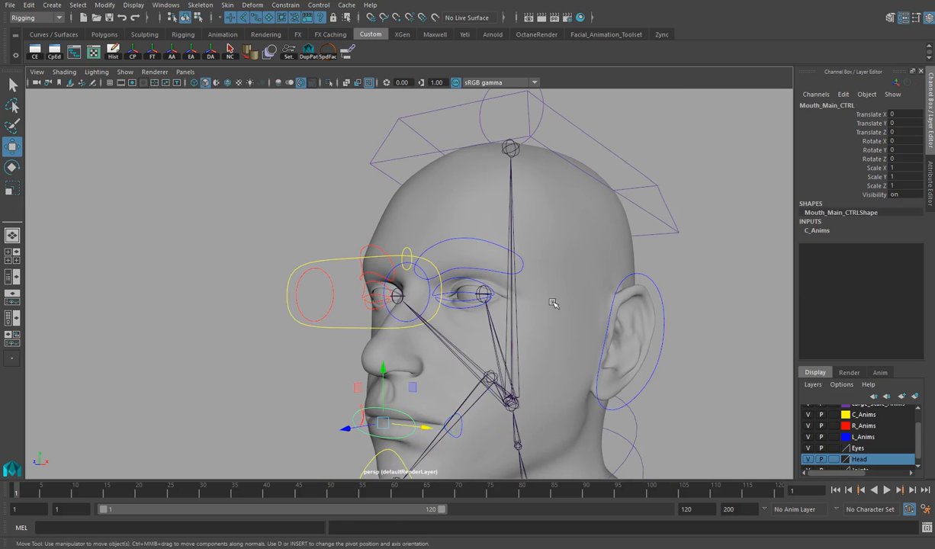
{"action": "left_click", "coordinate": [632, 202]}
{"action": "key", "text": "ctrl+z"}
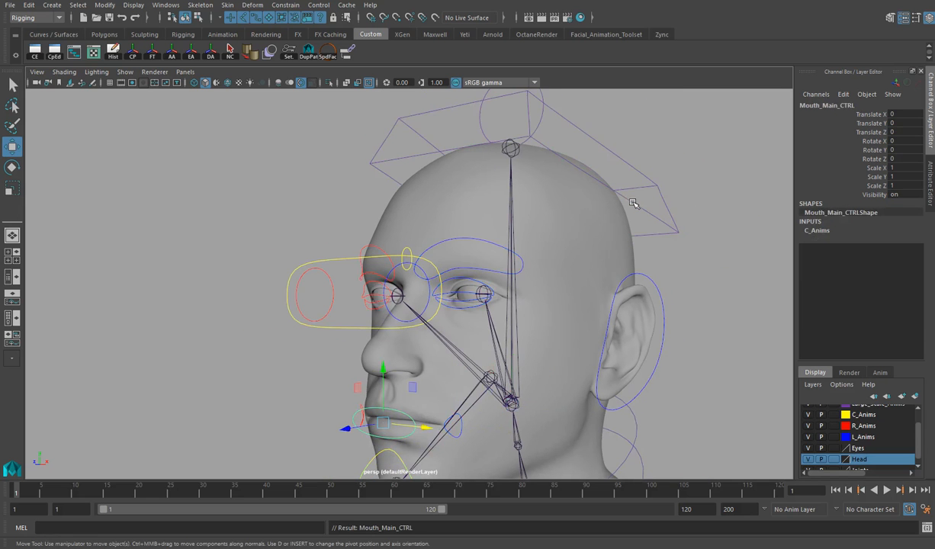
{"action": "left_click_drag", "start_coordinate": [368, 314], "coordinate": [339, 415], "text": "alt"}
{"action": "left_click", "coordinate": [350, 417]}
{"action": "left_click", "coordinate": [512, 176]}
{"action": "key", "text": "ctrl+z"}
Step: Parent L_Ear_CTRL and R_Ear_CTRL under Head_CTRL
{"action": "left_click_drag", "start_coordinate": [472, 200], "coordinate": [646, 267], "text": "alt"}
{"action": "left_click", "coordinate": [642, 281]}
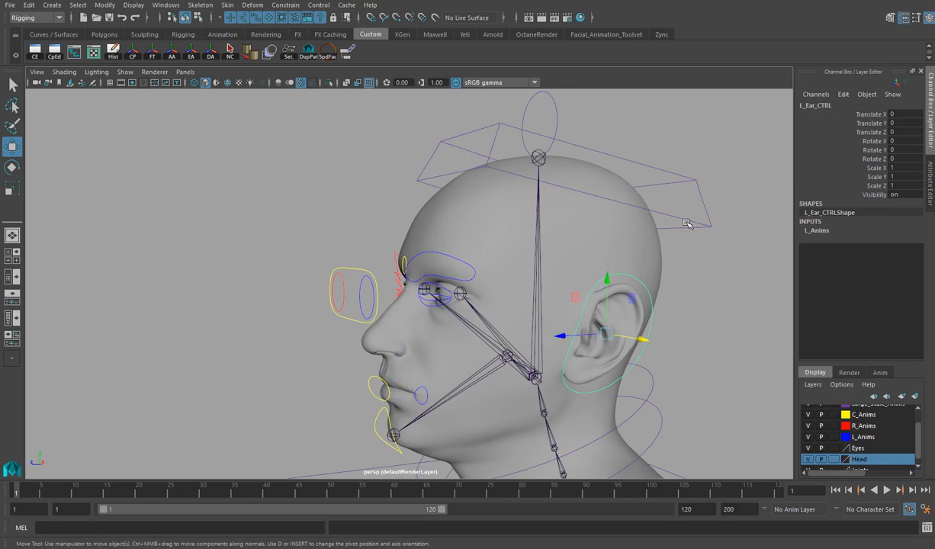
{"action": "left_click", "coordinate": [688, 221]}
{"action": "key", "text": "ctrl+z"}
{"action": "left_click_drag", "start_coordinate": [611, 190], "coordinate": [565, 223], "text": "alt"}
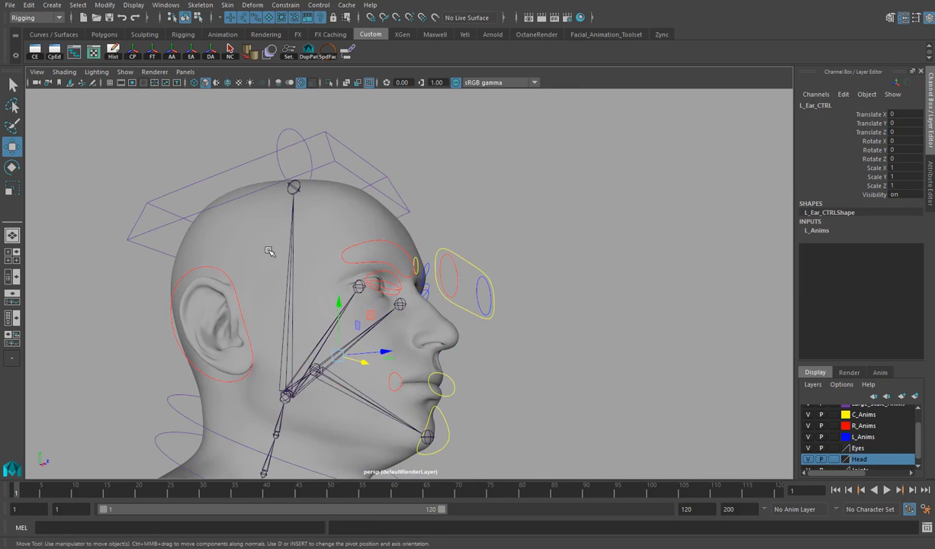
{"action": "left_click", "coordinate": [219, 271]}
{"action": "left_click", "coordinate": [251, 193], "text": "shift"}
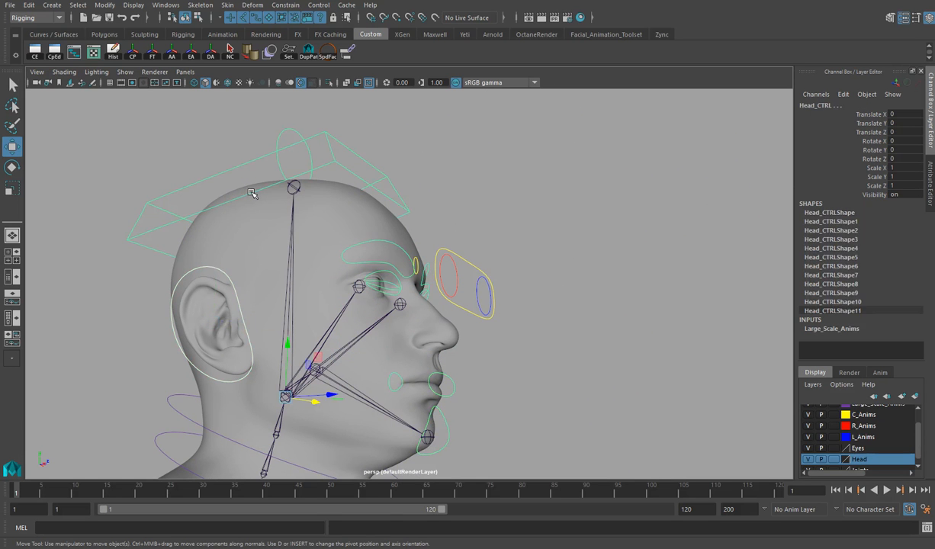
{"action": "left_click", "coordinate": [251, 193], "text": "shift"}
Step: Test whether the facial controls follow the neck by rotating Neck_02_CTRL about -34.7 in X, and undo the rotation
{"action": "right_click_drag", "start_coordinate": [303, 266], "coordinate": [3, 250], "text": "alt"}
{"action": "left_click_drag", "start_coordinate": [427, 279], "coordinate": [53, 283], "text": "alt"}
{"action": "right_click_drag", "start_coordinate": [68, 279], "coordinate": [422, 305], "text": "alt"}
{"action": "middle_click_drag", "start_coordinate": [505, 315], "coordinate": [433, 276], "text": "alt"}
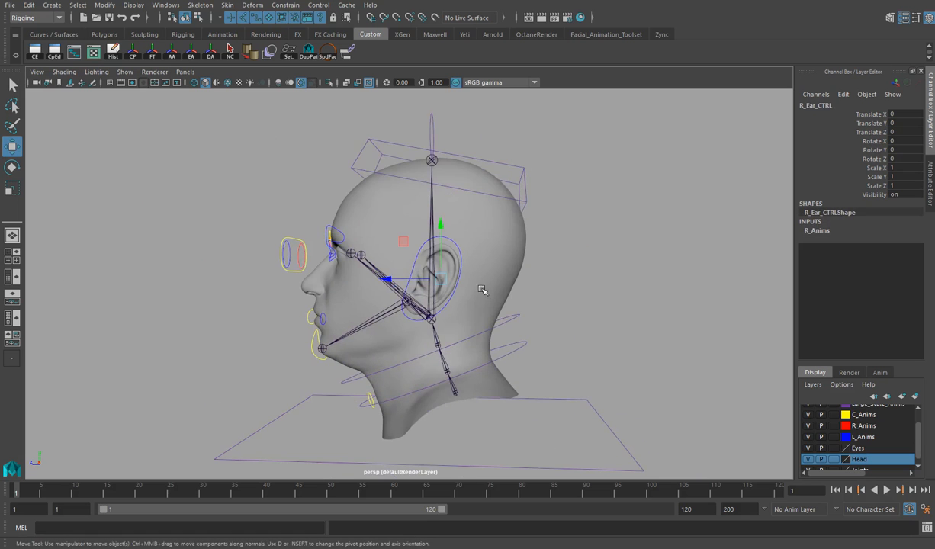
{"action": "left_click", "coordinate": [515, 318]}
{"action": "key", "text": "e"}
{"action": "left_click_drag", "start_coordinate": [461, 298], "coordinate": [345, 233]}
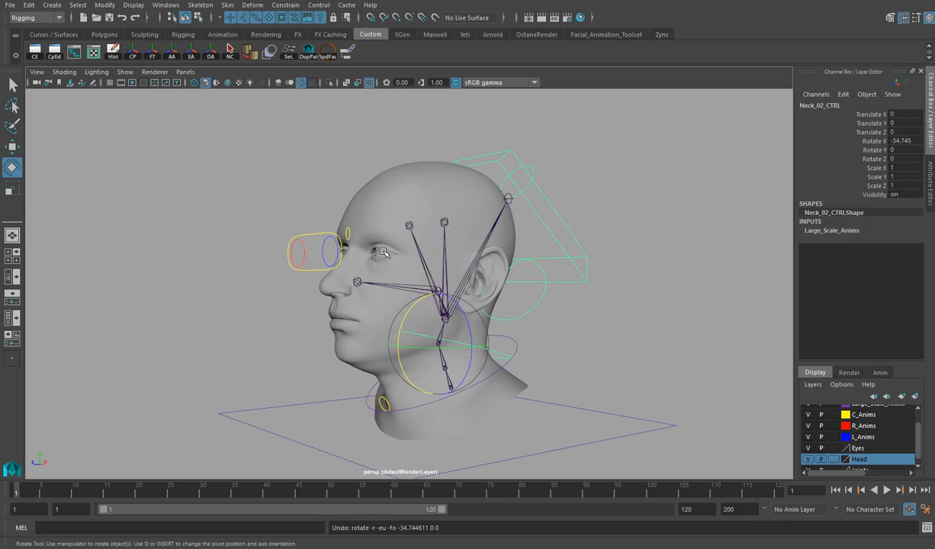
{"action": "key", "text": "ctrl+z"}
Step: Parent the middle brow control, Mid_Eyebrow_CTRL, under Head_CTRL
{"action": "right_click_drag", "start_coordinate": [278, 221], "coordinate": [480, 222], "text": "alt"}
{"action": "middle_click_drag", "start_coordinate": [363, 167], "coordinate": [430, 272], "text": "alt"}
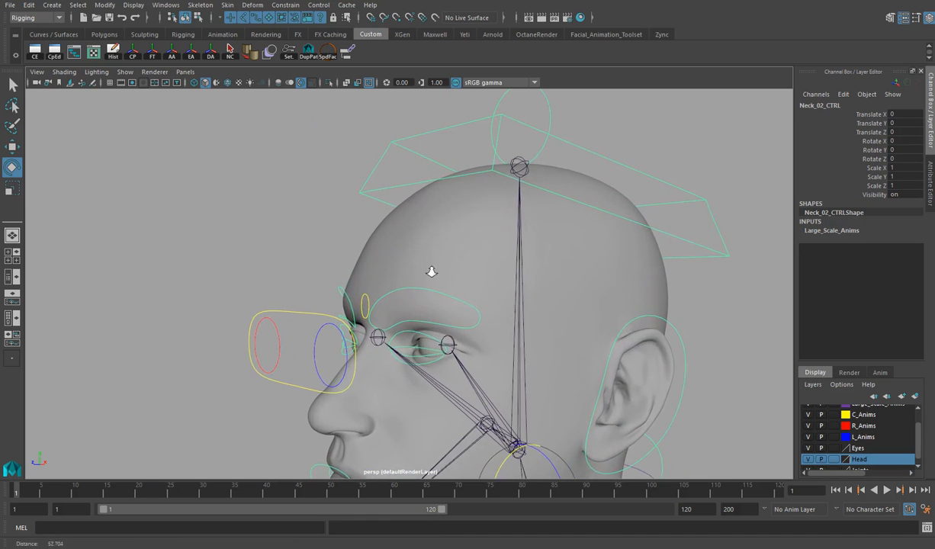
{"action": "left_click", "coordinate": [367, 299]}
{"action": "left_click", "coordinate": [418, 183]}
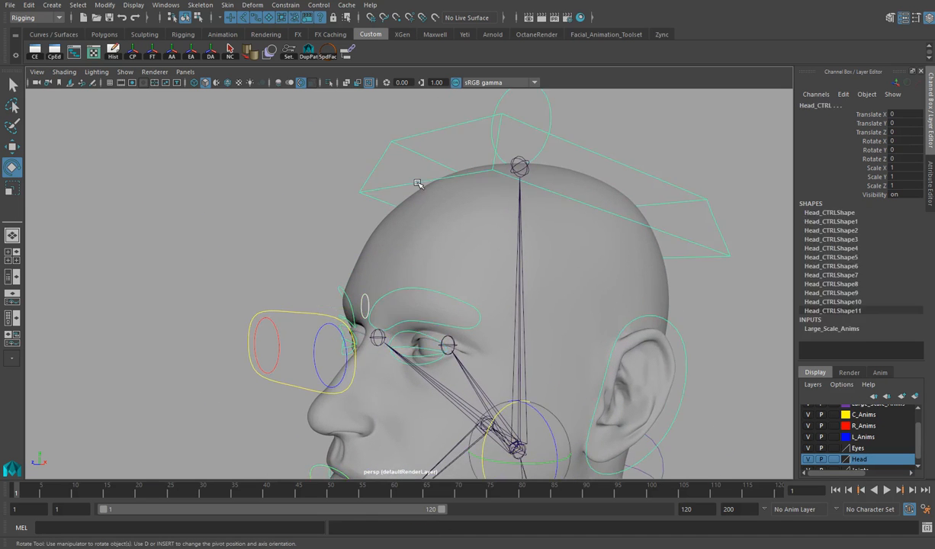
{"action": "key", "text": "Down"}
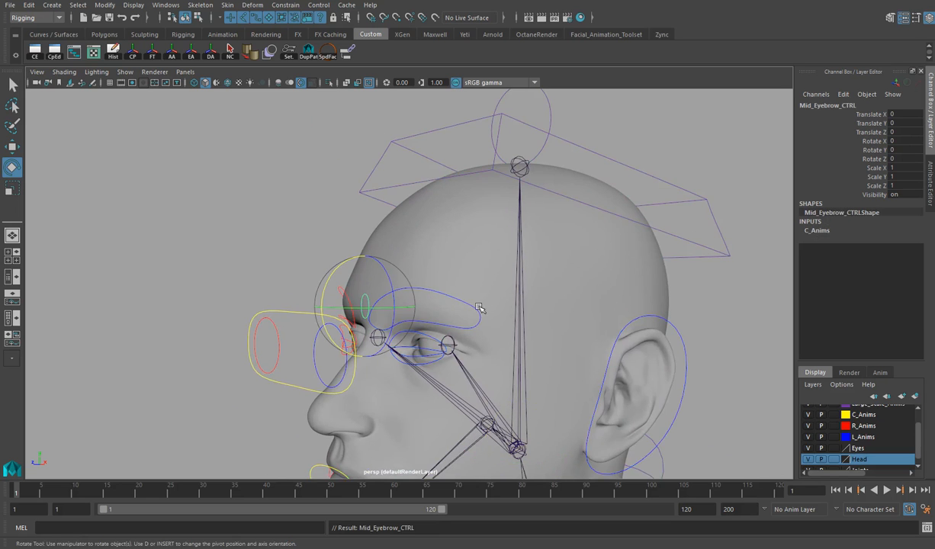
Step: Test whether all facial controls follow the neck by rotating Neck_02_CTRL about -34.1 in X, and undo the rotation
{"action": "right_click_drag", "start_coordinate": [526, 316], "coordinate": [459, 388], "text": "alt"}
{"action": "middle_click_drag", "start_coordinate": [459, 388], "coordinate": [384, 304], "text": "alt"}
{"action": "left_click_drag", "start_coordinate": [473, 302], "coordinate": [426, 292], "text": "alt"}
{"action": "left_click", "coordinate": [475, 296]}
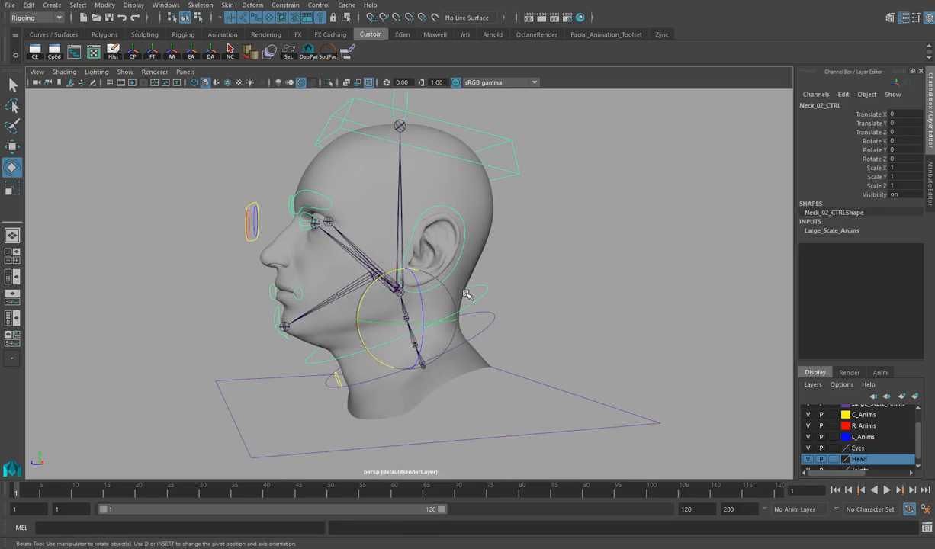
{"action": "left_click", "coordinate": [398, 272]}
{"action": "key", "text": "ctrl+z"}
{"action": "left_click_drag", "start_coordinate": [388, 273], "coordinate": [424, 279]}
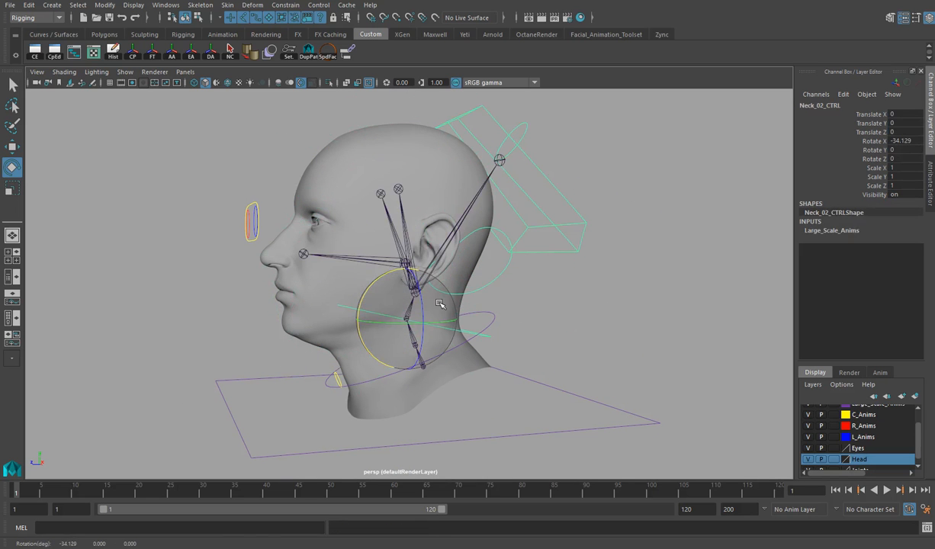
{"action": "key", "text": "ctrl+z"}
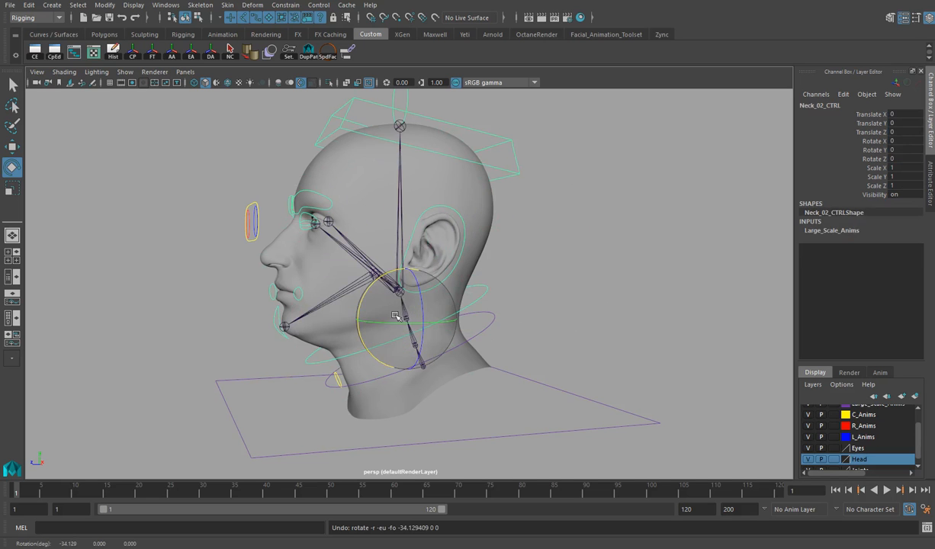
Step: Select the global eye control, Eyes_Global_CTRL, and locate it in the Outliner hierarchy under Face_ANIMS
{"action": "middle_click_drag", "start_coordinate": [304, 269], "coordinate": [372, 286], "text": "alt"}
{"action": "right_click_drag", "start_coordinate": [372, 286], "coordinate": [399, 272], "text": "alt"}
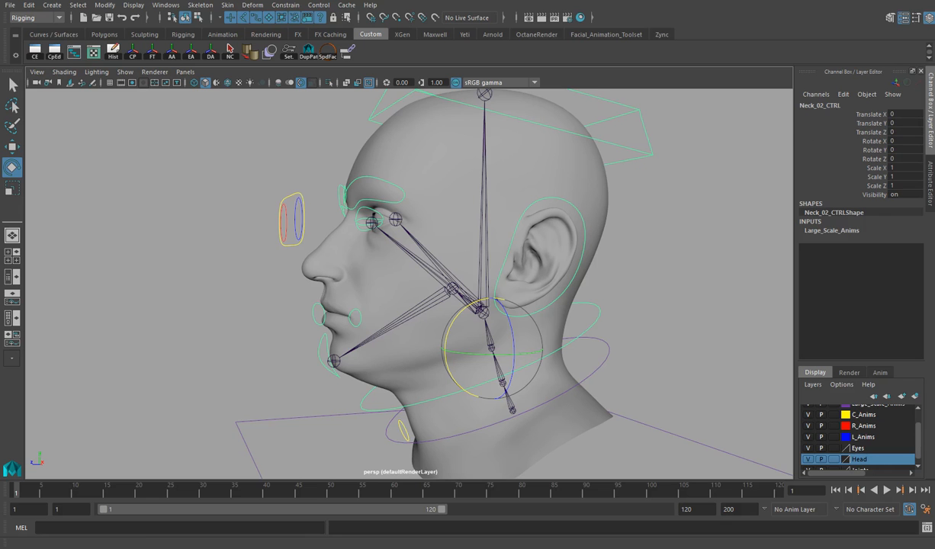
{"action": "left_click", "coordinate": [291, 195]}
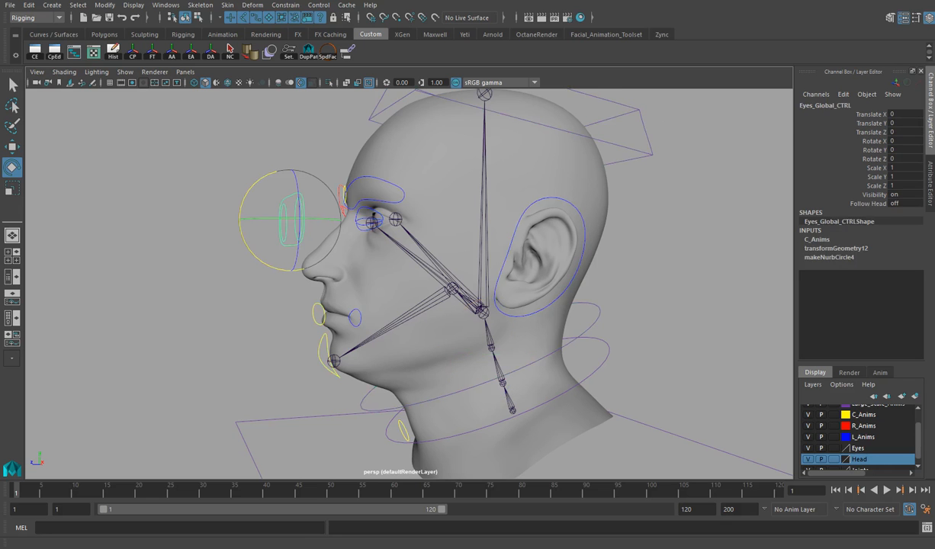
{"action": "left_click_drag", "start_coordinate": [934, 72], "coordinate": [574, 58]}
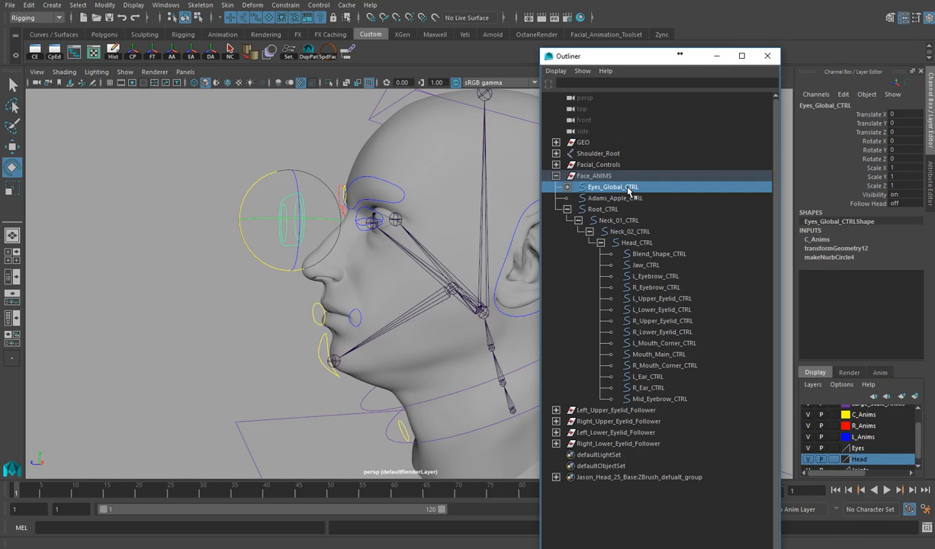
{"action": "left_click_drag", "start_coordinate": [615, 62], "coordinate": [748, 111]}
Step: Test how the eye controls react to the head by rotating Head_CTRL about 13.2 in X, and undo the rotation
{"action": "left_click_drag", "start_coordinate": [496, 198], "coordinate": [450, 197], "text": "alt"}
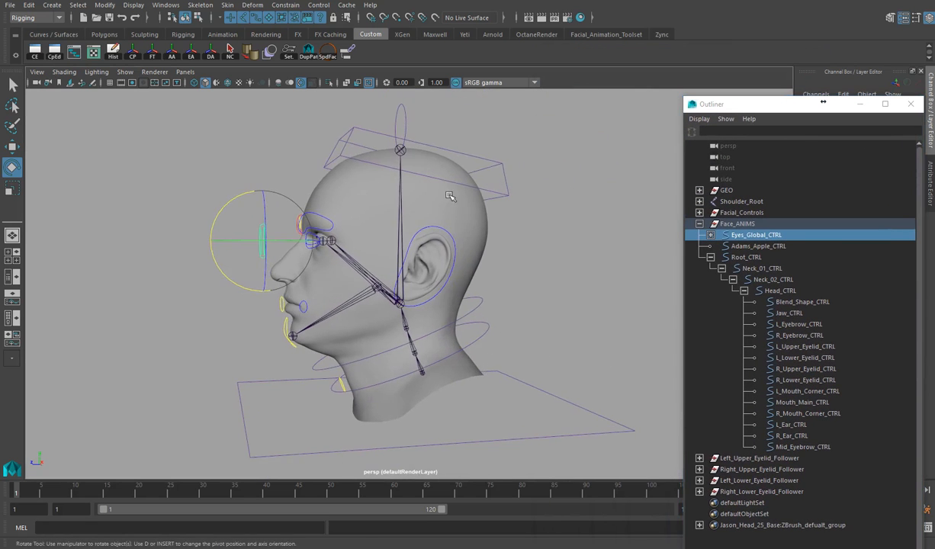
{"action": "left_click", "coordinate": [489, 180]}
{"action": "left_click_drag", "start_coordinate": [394, 263], "coordinate": [335, 256]}
{"action": "key", "text": "ctrl+z"}
{"action": "key", "text": "ctrl+z"}
{"action": "key", "text": "ctrl+z"}
{"action": "key", "text": "ctrl+z"}
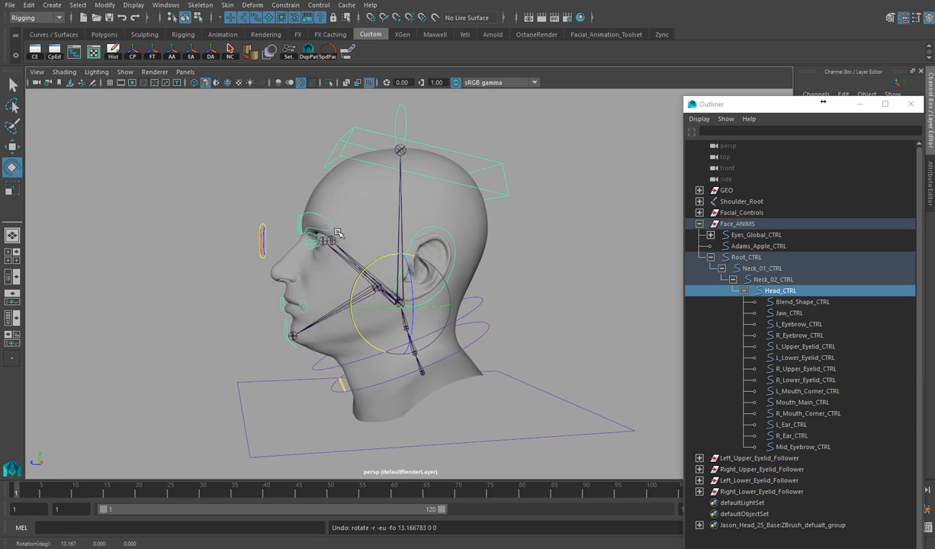
Step: Compare the eye controls with the head in side view by rotating Head_CTRL about -26.3 in X, and undo the rotation
{"action": "left_click_drag", "start_coordinate": [209, 217], "coordinate": [265, 217], "text": "alt"}
{"action": "left_click_drag", "start_coordinate": [341, 231], "coordinate": [292, 231], "text": "alt"}
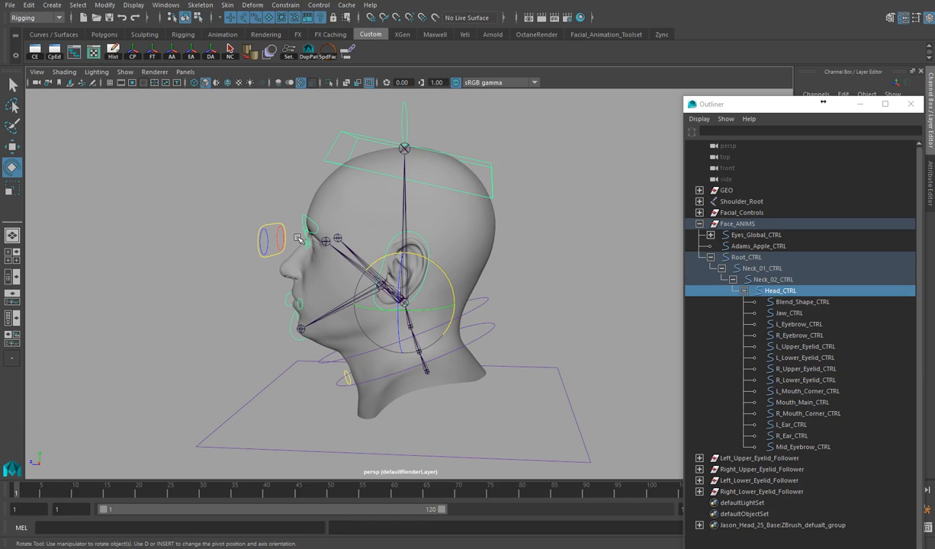
{"action": "left_click_drag", "start_coordinate": [235, 207], "coordinate": [271, 221], "text": "alt"}
{"action": "scroll", "coordinate": [213, 223], "scroll_direction": "up", "scroll_amount": 3}
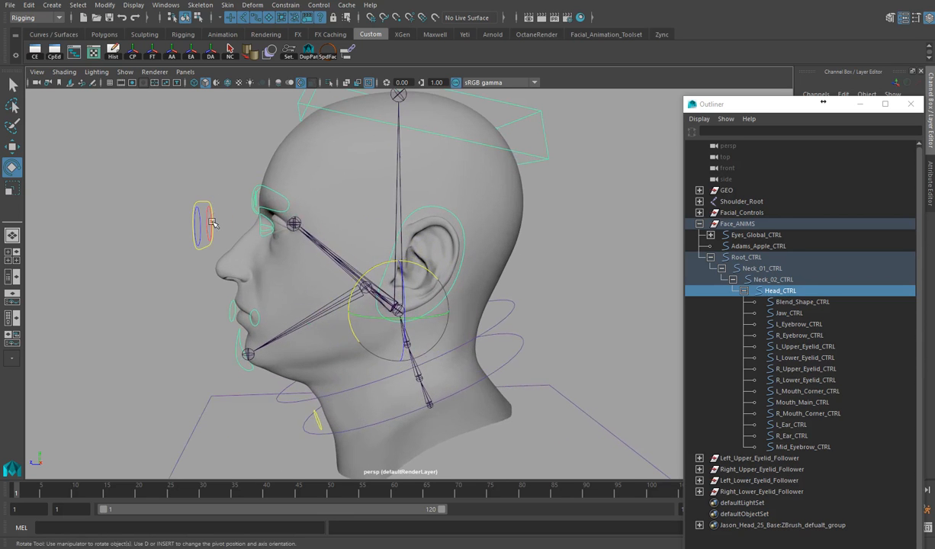
{"action": "middle_click_drag", "start_coordinate": [214, 222], "coordinate": [271, 226], "text": "alt"}
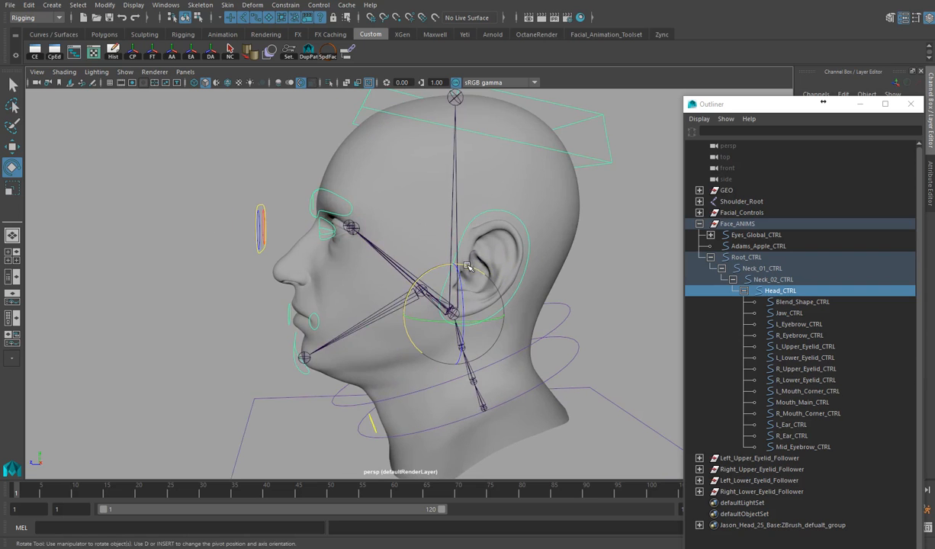
{"action": "left_click_drag", "start_coordinate": [467, 266], "coordinate": [381, 242]}
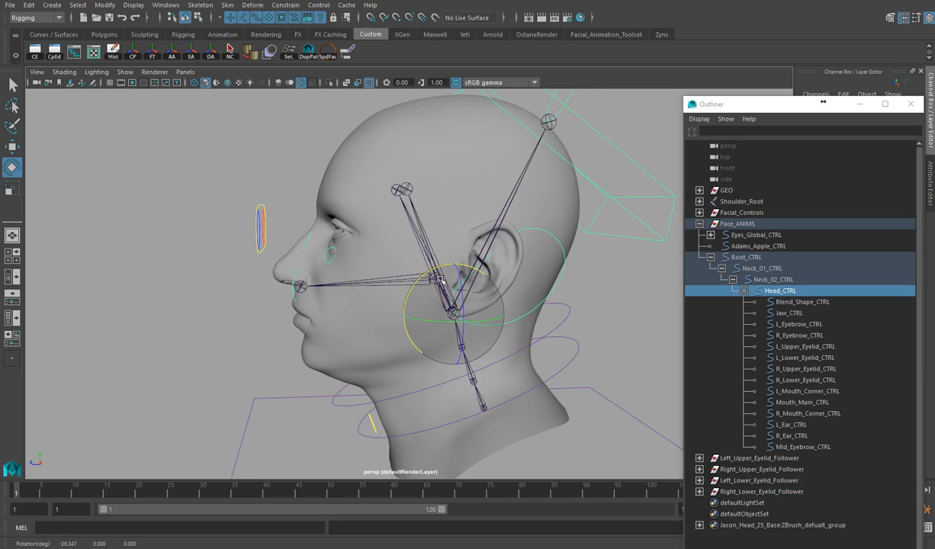
{"action": "left_click_drag", "start_coordinate": [432, 276], "coordinate": [440, 296]}
{"action": "key", "text": "ctrl+z"}
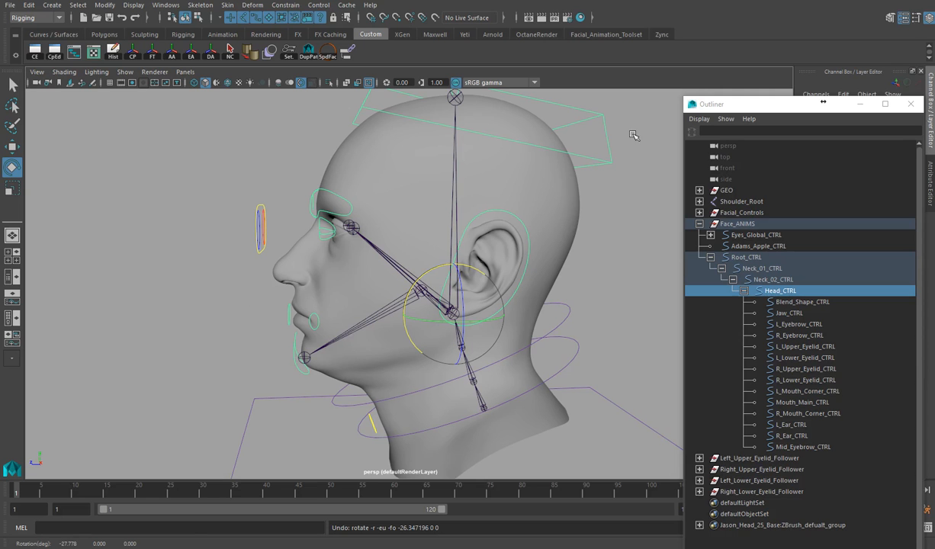
Step: Examine the Follow Head attribute on Eyes_Global_CTRL, and clear the selection
{"action": "left_click_drag", "start_coordinate": [728, 105], "coordinate": [620, 221]}
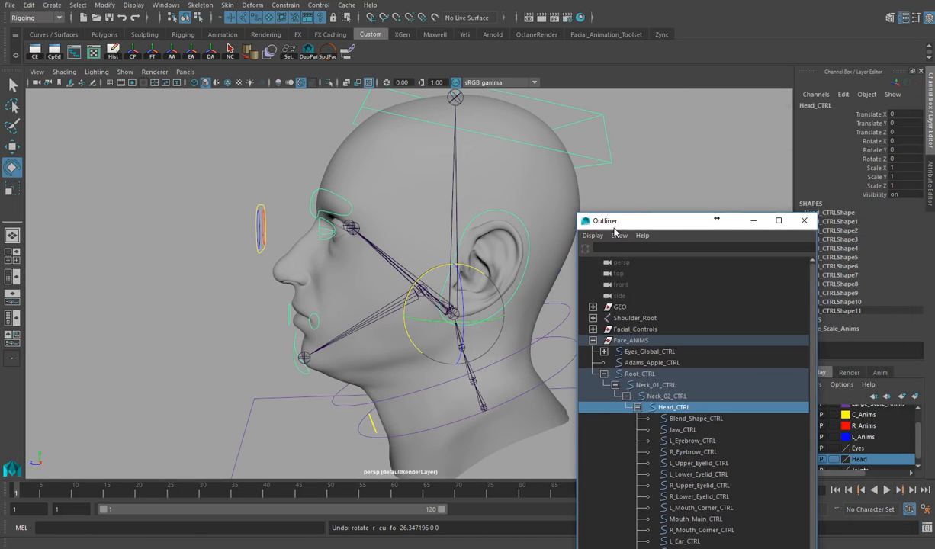
{"action": "left_click", "coordinate": [261, 209]}
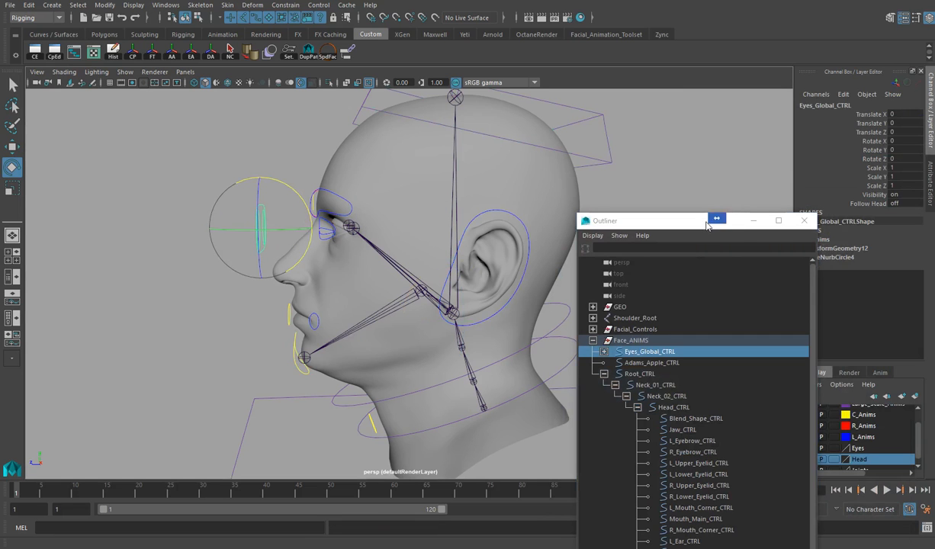
{"action": "left_click_drag", "start_coordinate": [655, 223], "coordinate": [90, 302]}
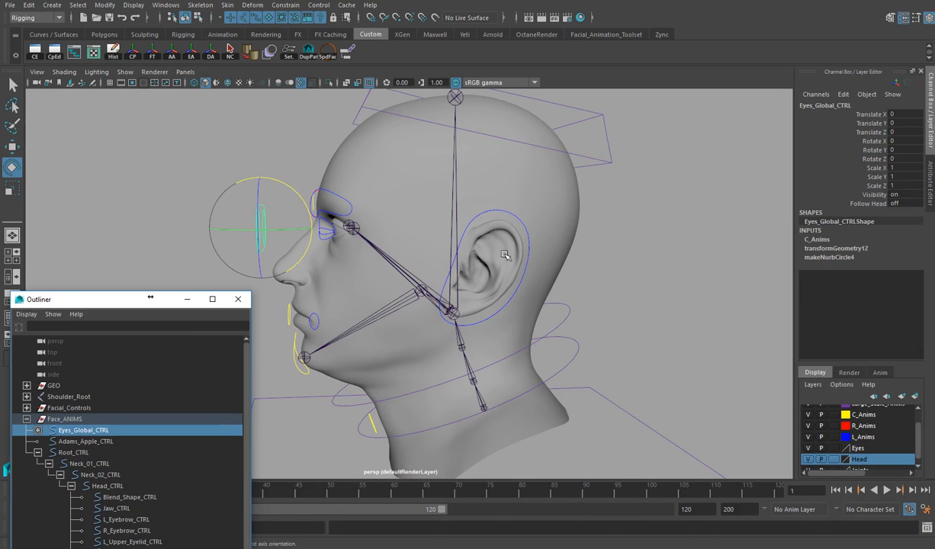
{"action": "middle_click_drag", "start_coordinate": [501, 221], "coordinate": [594, 218], "text": "alt"}
{"action": "right_click_drag", "start_coordinate": [627, 222], "coordinate": [683, 218], "text": "alt"}
{"action": "left_click_drag", "start_coordinate": [534, 219], "coordinate": [621, 217], "text": "alt"}
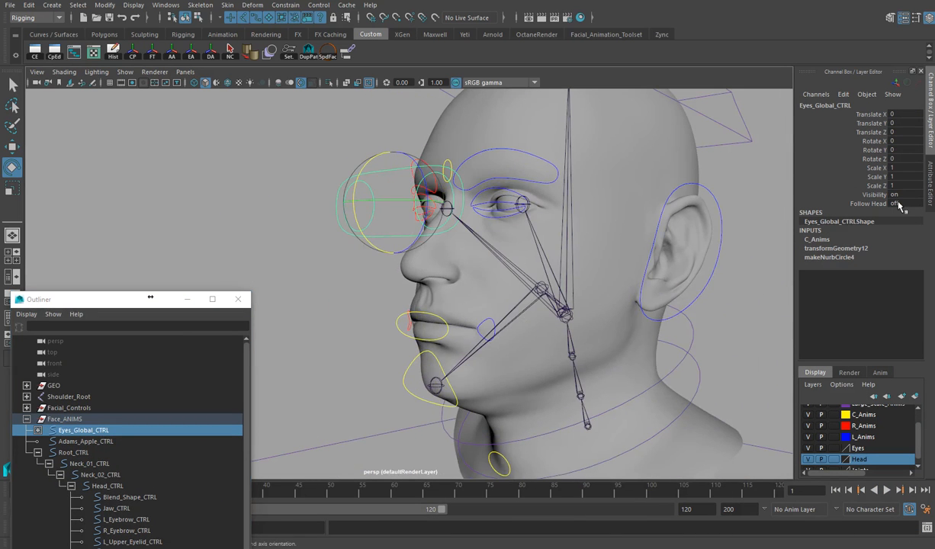
{"action": "left_click", "coordinate": [898, 203]}
{"action": "left_click", "coordinate": [876, 205]}
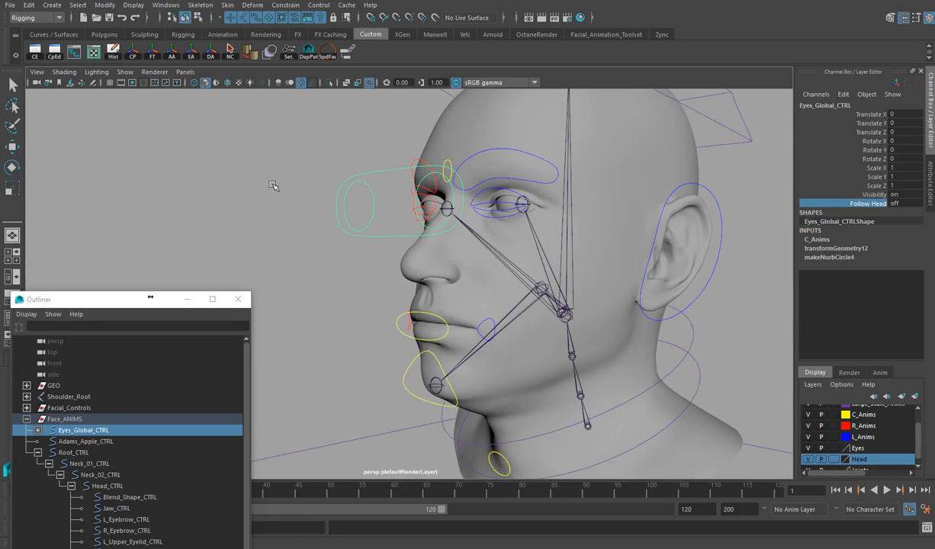
{"action": "left_click", "coordinate": [245, 172]}
{"action": "left_click_drag", "start_coordinate": [286, 193], "coordinate": [326, 157], "text": "alt"}
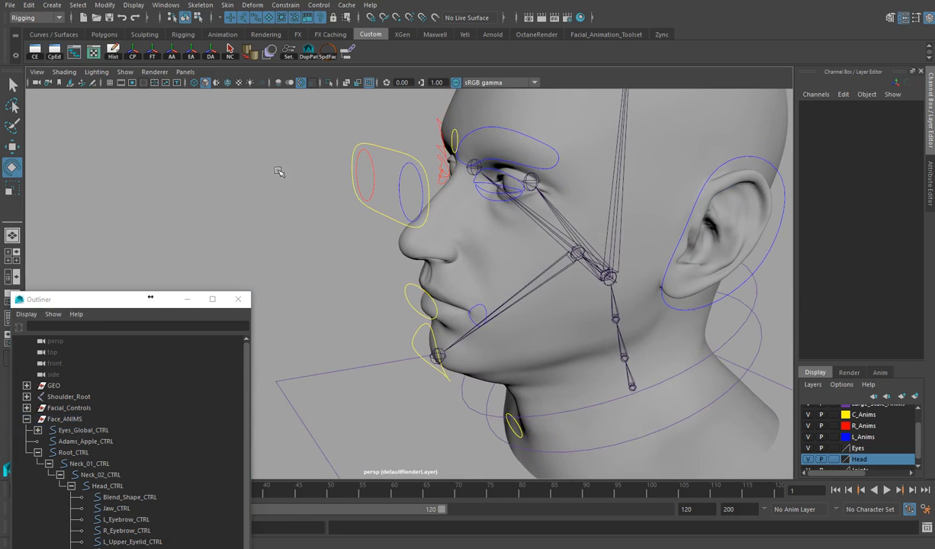
Step: Group Eyes_Global_CTRL on its own and name the new group Eyes_Global_GRP
{"action": "left_click_drag", "start_coordinate": [148, 305], "coordinate": [183, 120]}
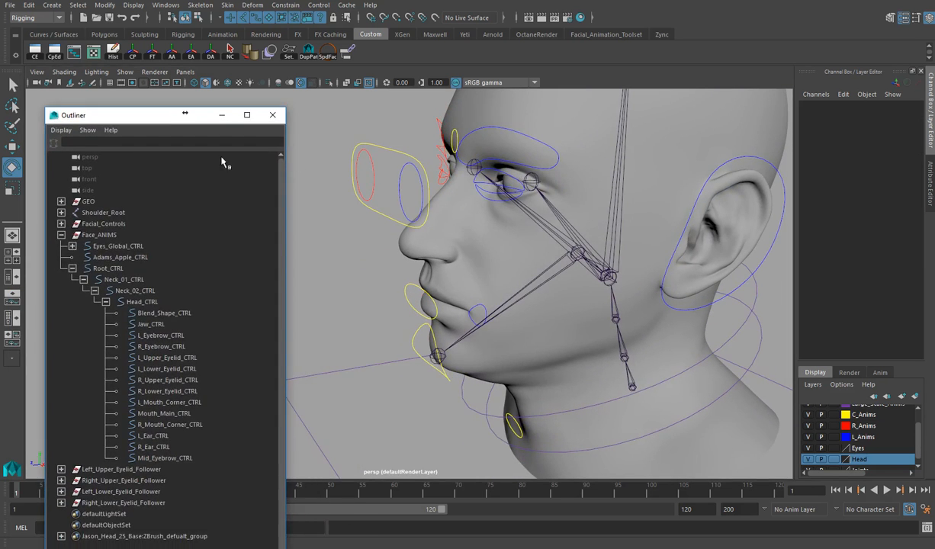
{"action": "left_click_drag", "start_coordinate": [389, 169], "coordinate": [347, 257], "text": "alt"}
{"action": "left_click", "coordinate": [351, 249]}
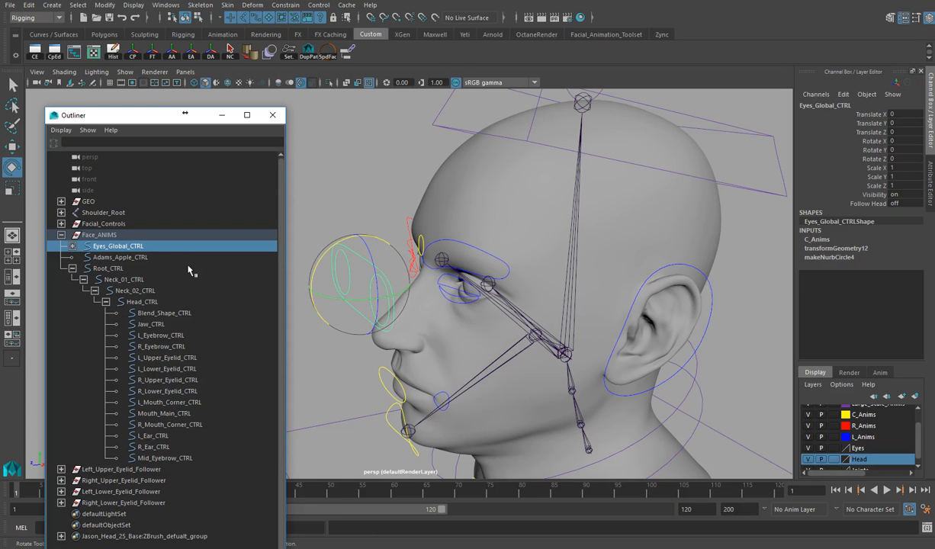
{"action": "key", "text": "ctrl+g"}
{"action": "double_click", "coordinate": [99, 458]}
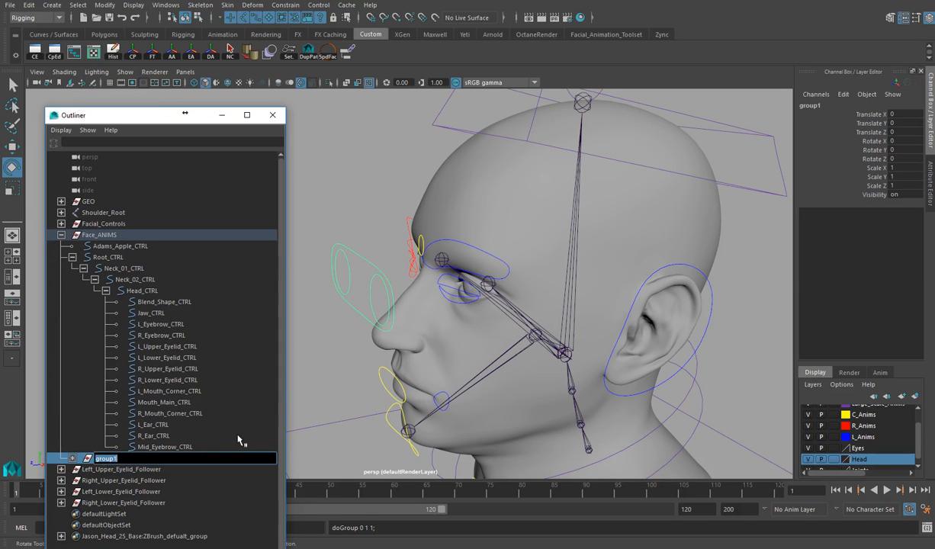
{"action": "type", "text": "Eyes_Global_GRP"}
{"action": "key", "text": "Return"}
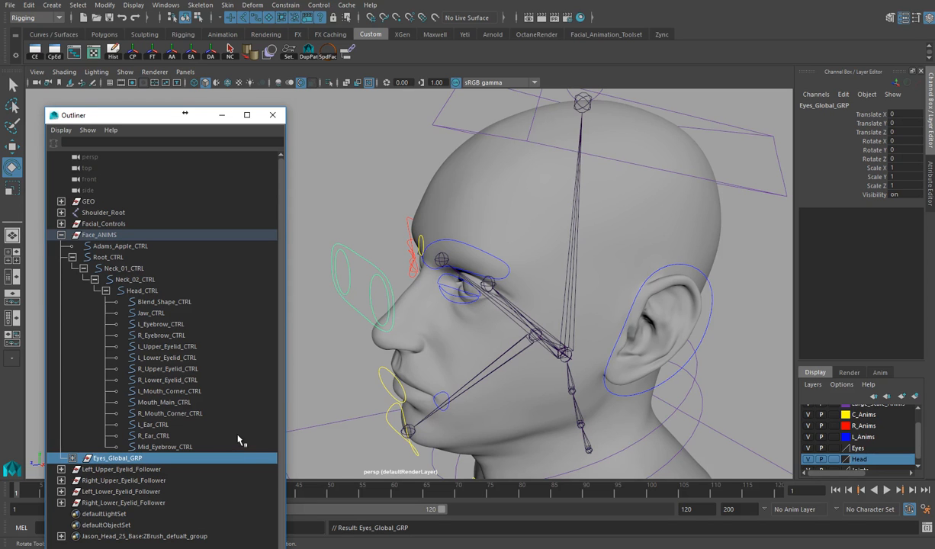
Step: Expand Eyes_Global_GRP and parent-constrain the group to Head_CTRL
{"action": "left_click", "coordinate": [72, 459]}
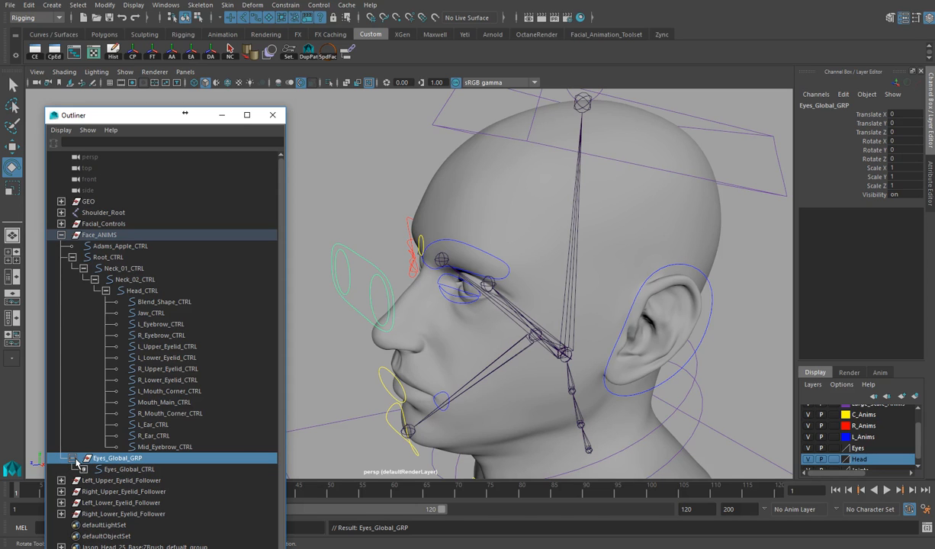
{"action": "left_click", "coordinate": [130, 469]}
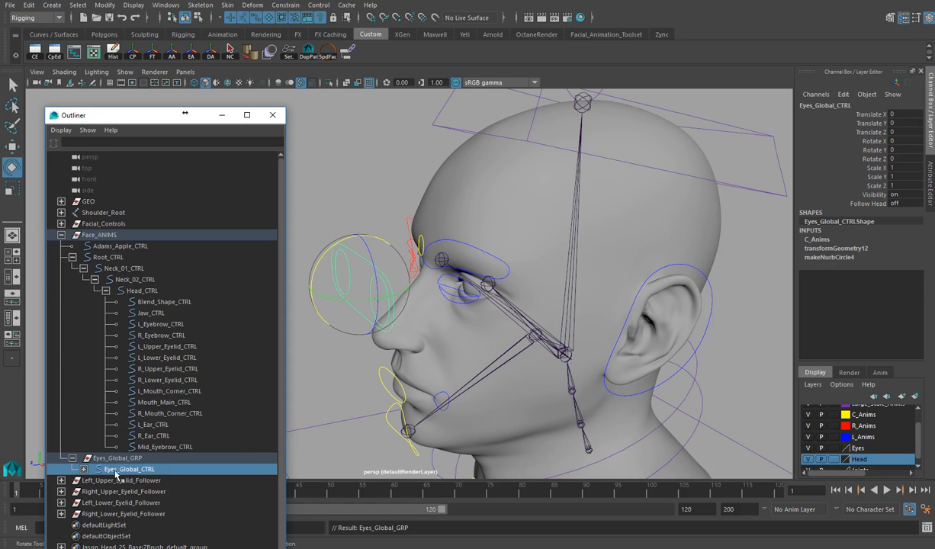
{"action": "left_click", "coordinate": [130, 458]}
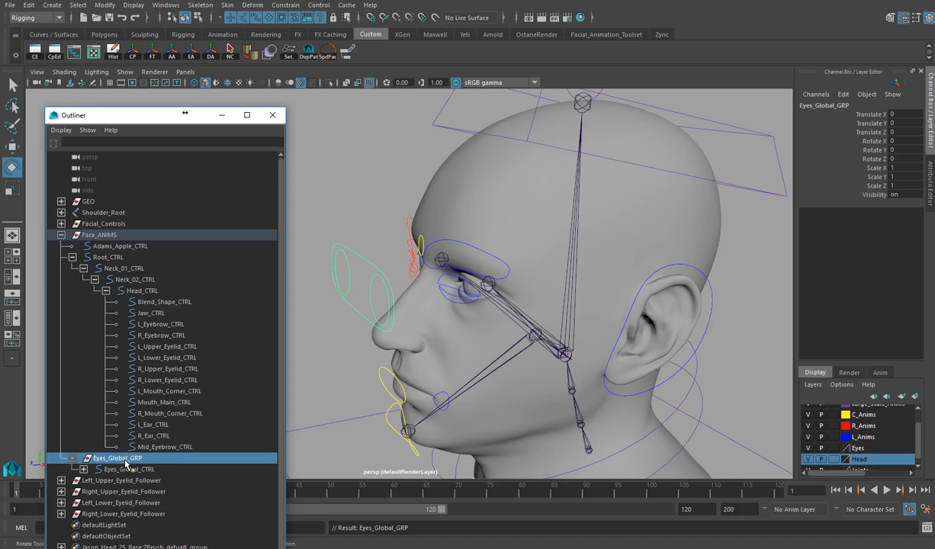
{"action": "left_click", "coordinate": [536, 113]}
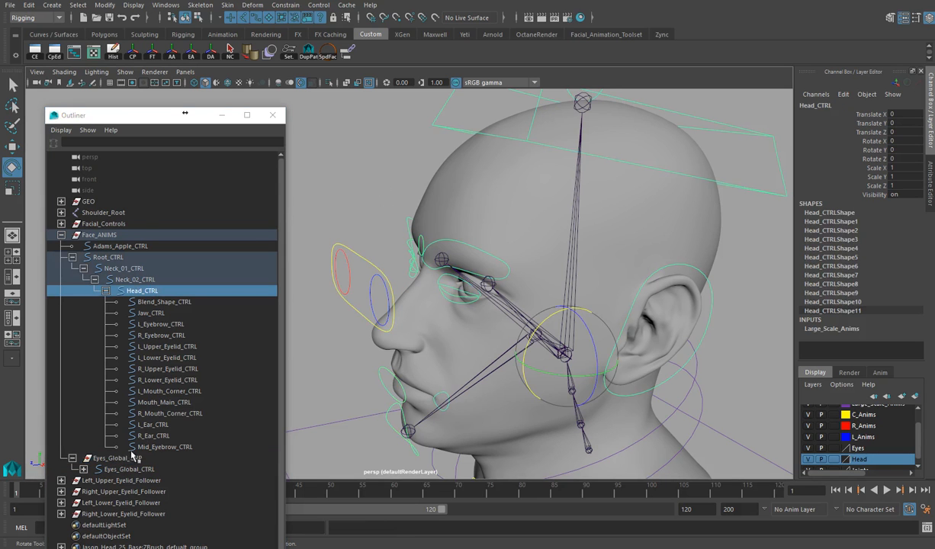
{"action": "left_click", "coordinate": [122, 458], "text": "ctrl"}
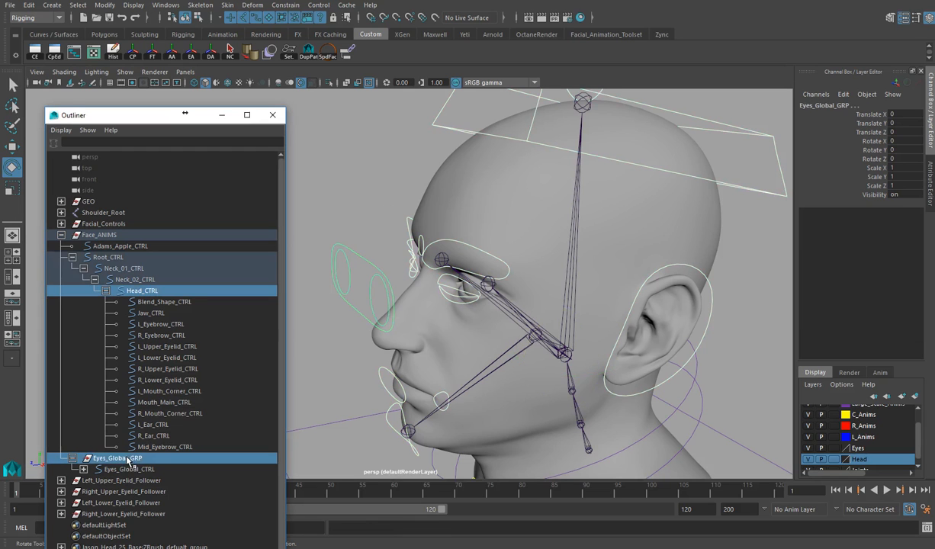
{"action": "left_click", "coordinate": [347, 52]}
Step: Test the constraint on the eye group by rotating Head_CTRL in X, and undo the rotation
{"action": "left_click_drag", "start_coordinate": [728, 140], "coordinate": [602, 130], "text": "alt"}
{"action": "left_click", "coordinate": [627, 183]}
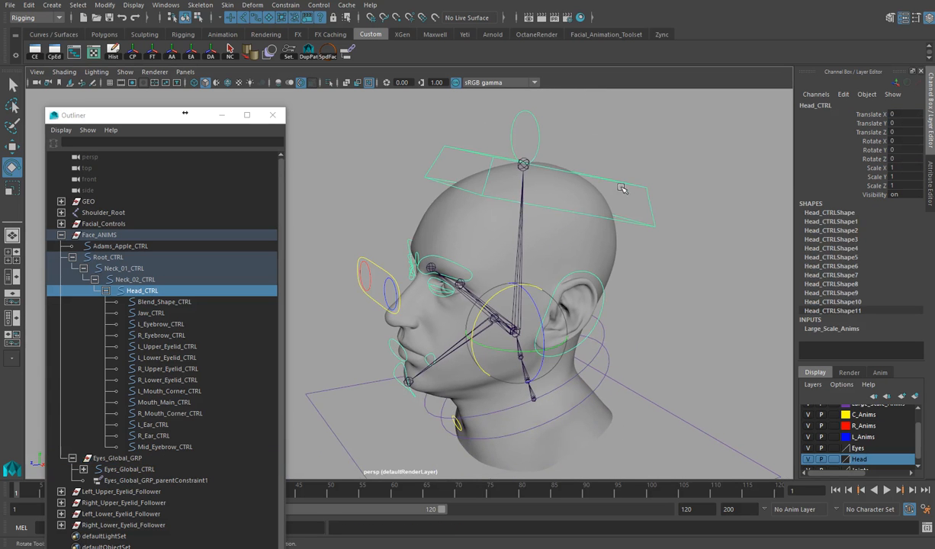
{"action": "left_click_drag", "start_coordinate": [480, 280], "coordinate": [502, 284]}
{"action": "key", "text": "ctrl+z"}
{"action": "key", "text": "ctrl+z"}
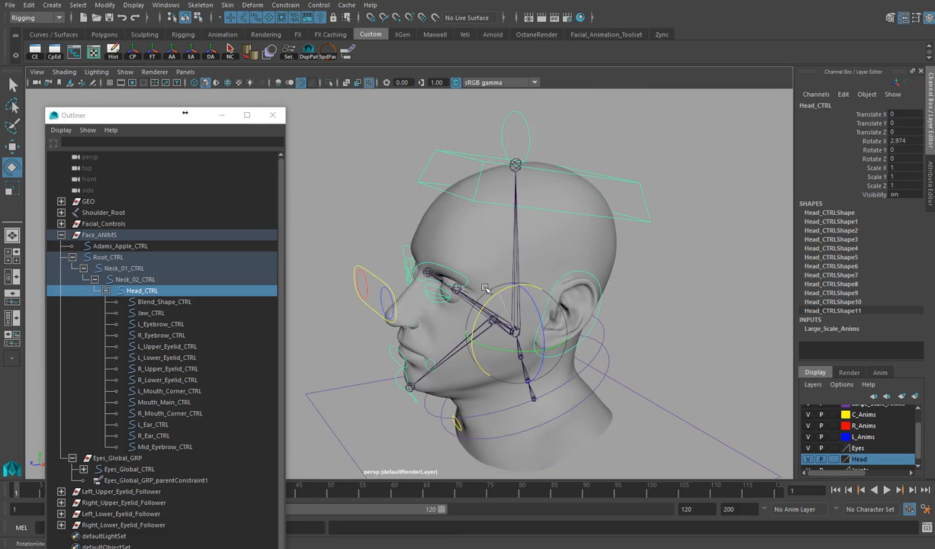
{"action": "key", "text": "ctrl+z"}
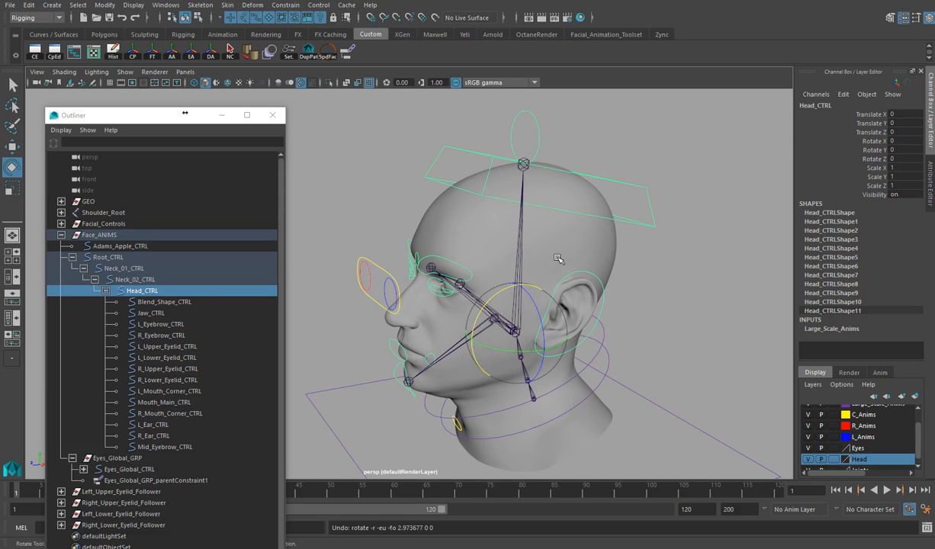
Step: Set the Head CTRLW0 weight of the parent constraint on Eyes_Global_GRP to 0
{"action": "left_click", "coordinate": [131, 456]}
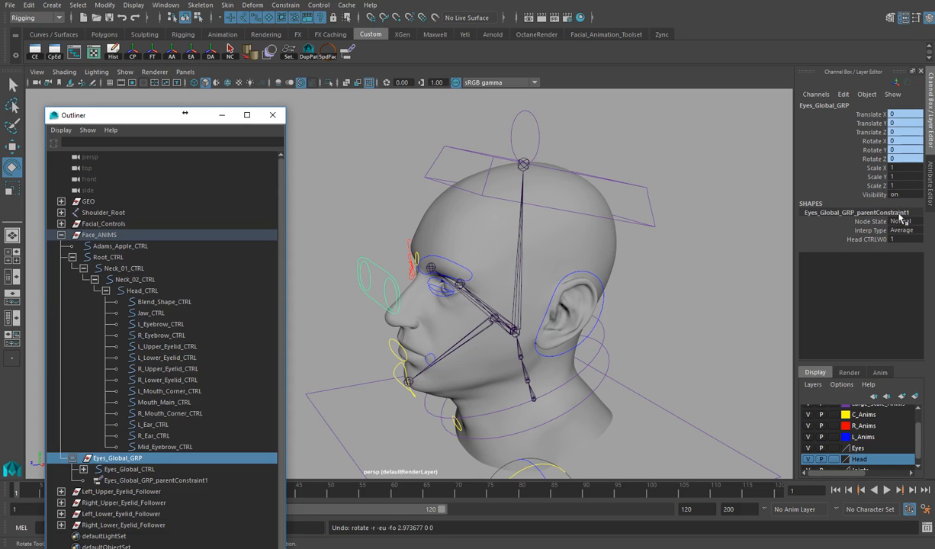
{"action": "left_click", "coordinate": [875, 241]}
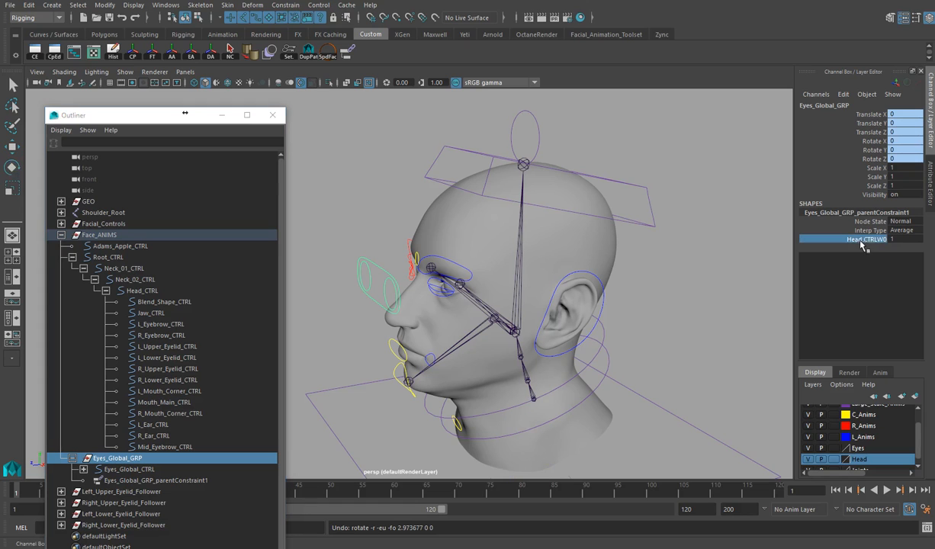
{"action": "double_click", "coordinate": [899, 239]}
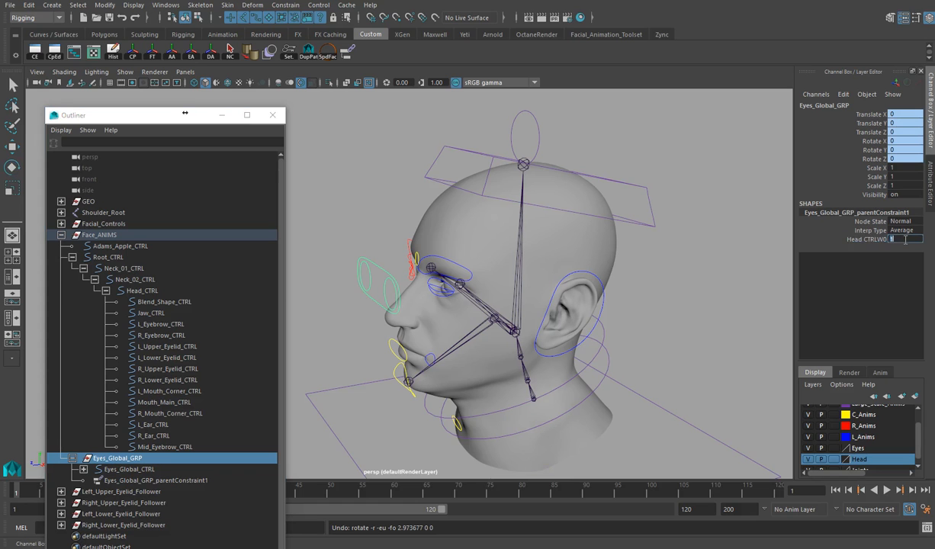
{"action": "type", "text": "0"}
Step: Test the zero-weight constraint on the eye controls by rotating Head_CTRL about -10 degrees in X, and undo the rotation
{"action": "left_click", "coordinate": [612, 177]}
{"action": "key", "text": "e"}
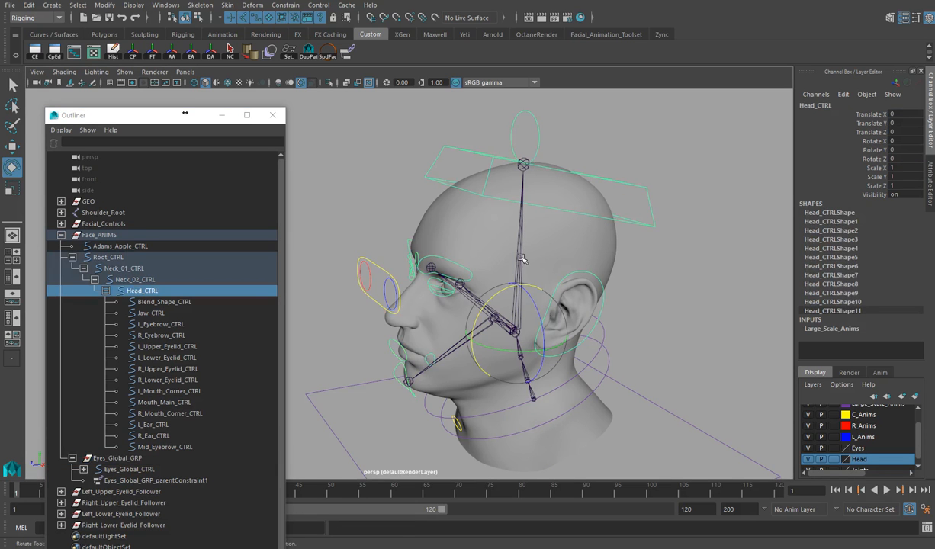
{"action": "left_click_drag", "start_coordinate": [507, 290], "coordinate": [526, 303]}
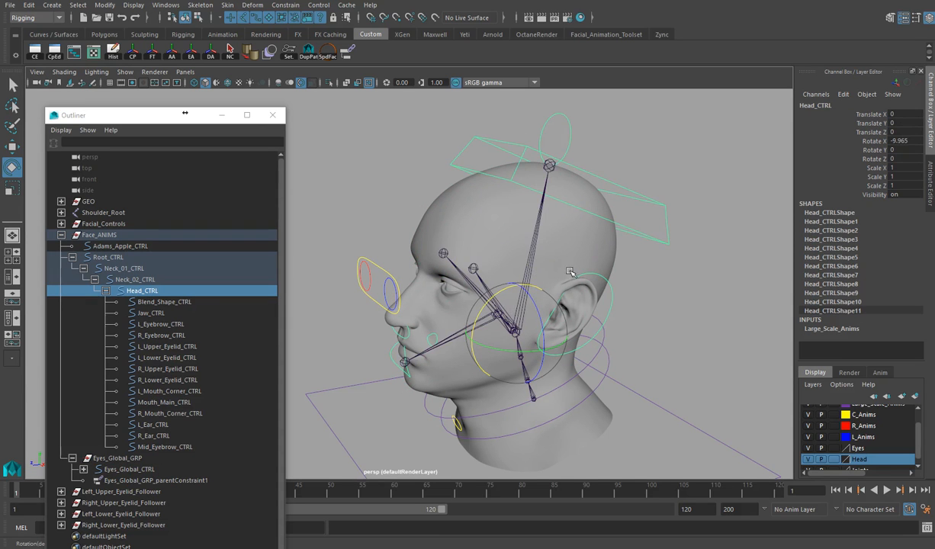
{"action": "key", "text": "ctrl+z"}
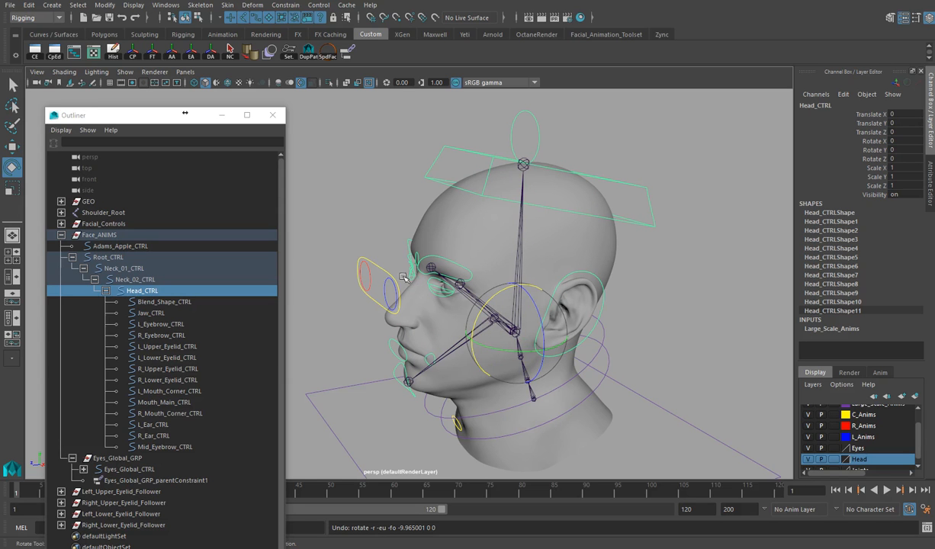
Step: Switch to the Animation menu set and open Set Driven Key with Eyes_Global_GRP_parentConstraint1 selected as the driven object
{"action": "left_click", "coordinate": [130, 458]}
{"action": "left_click", "coordinate": [144, 480]}
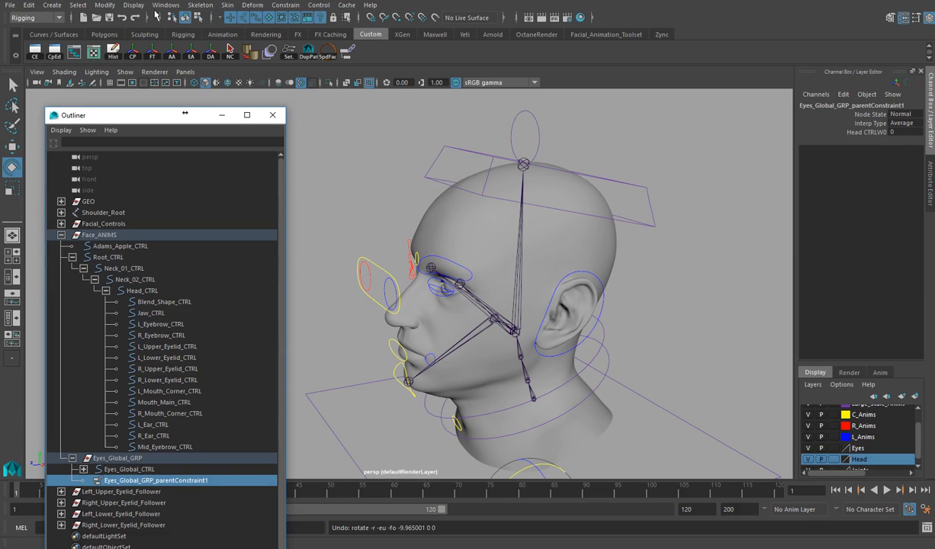
{"action": "left_click", "coordinate": [30, 18]}
{"action": "left_click", "coordinate": [24, 53]}
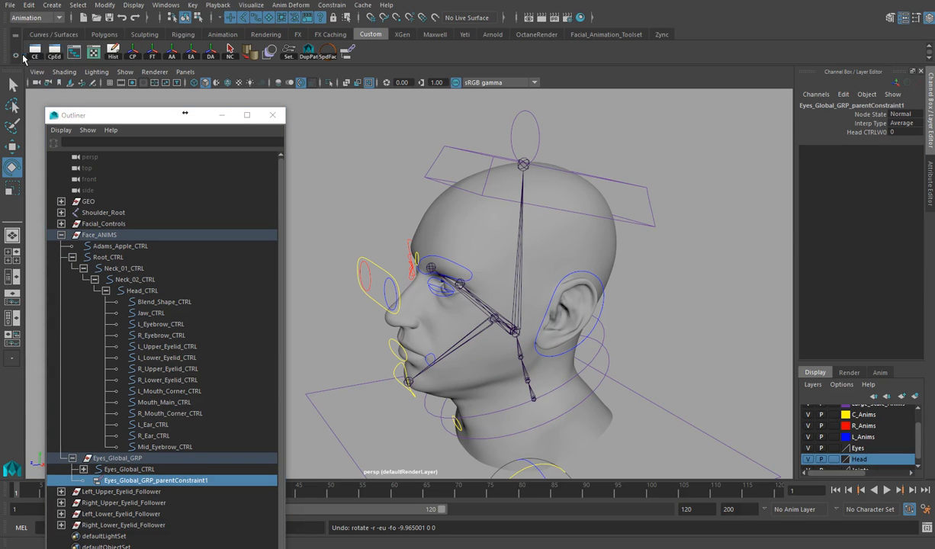
{"action": "left_click", "coordinate": [193, 6]}
{"action": "mouse_move", "coordinate": [265, 101]}
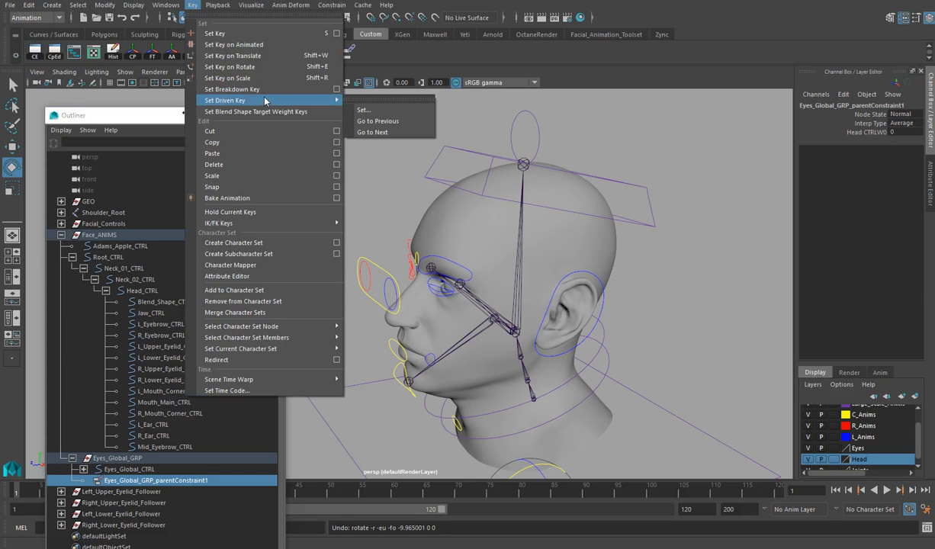
{"action": "left_click", "coordinate": [363, 110]}
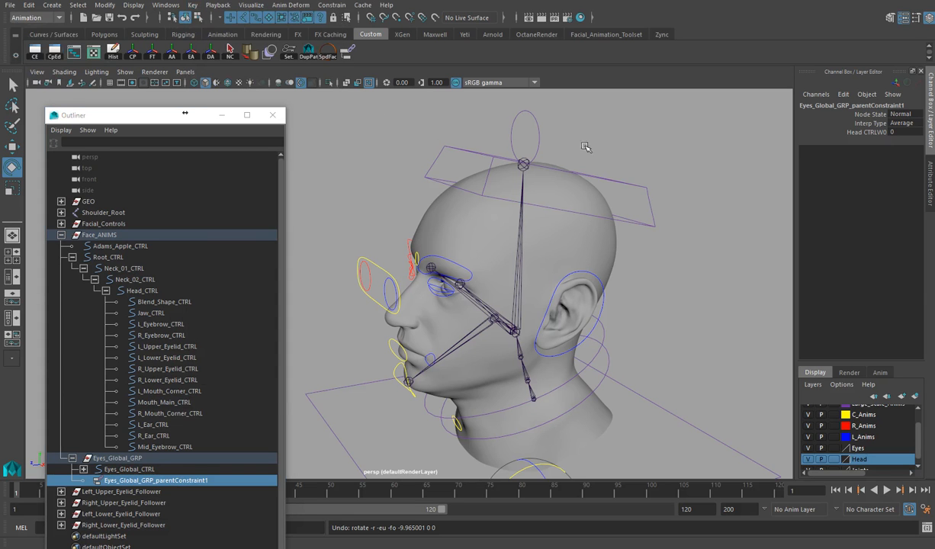
{"action": "left_click_drag", "start_coordinate": [741, 204], "coordinate": [728, 199]}
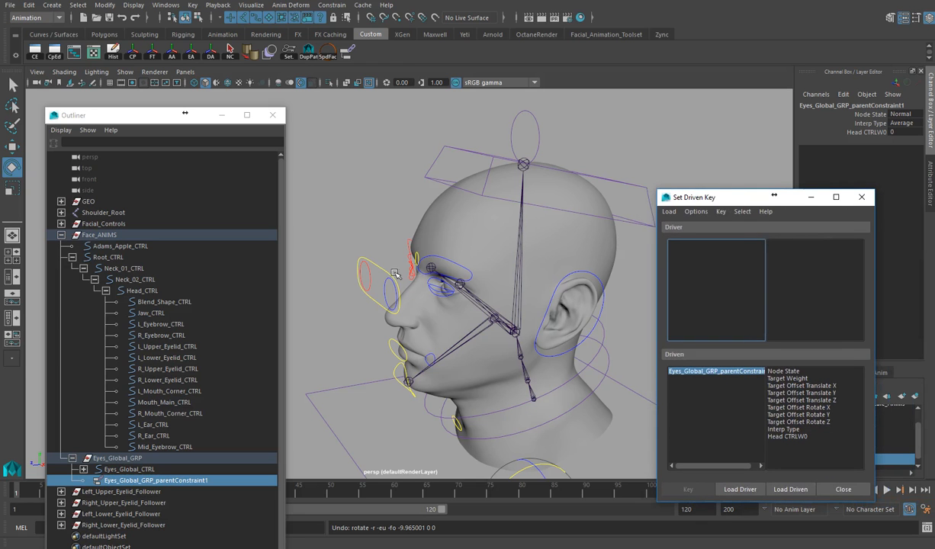
Step: Load Eyes_Global_CTRL as the driver and choose its Follow Head attribute
{"action": "left_click", "coordinate": [363, 259]}
{"action": "left_click_drag", "start_coordinate": [743, 199], "coordinate": [695, 180]}
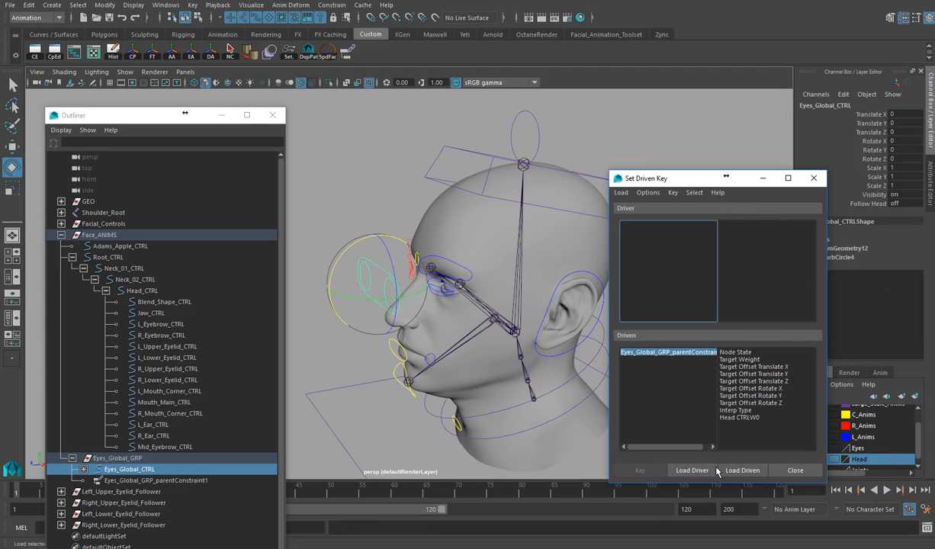
{"action": "left_click", "coordinate": [691, 470]}
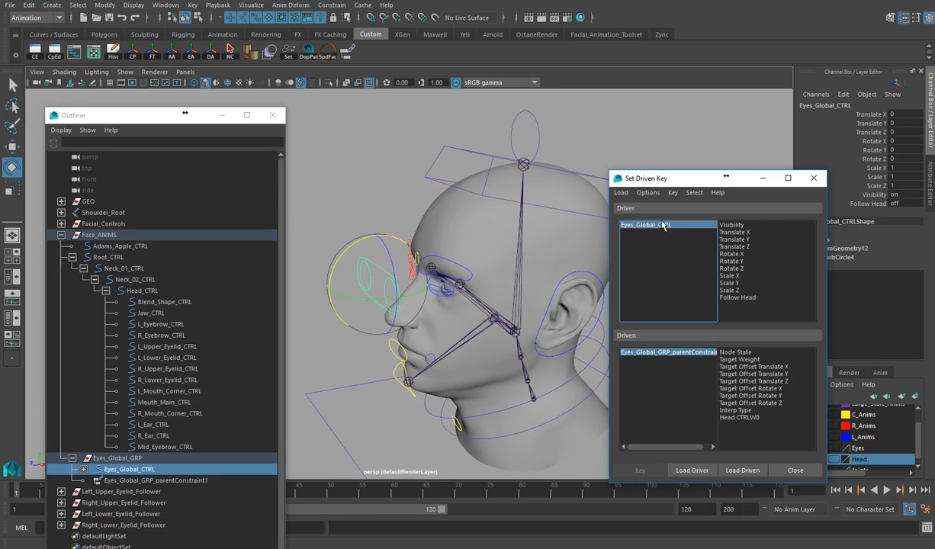
{"action": "left_click", "coordinate": [739, 299]}
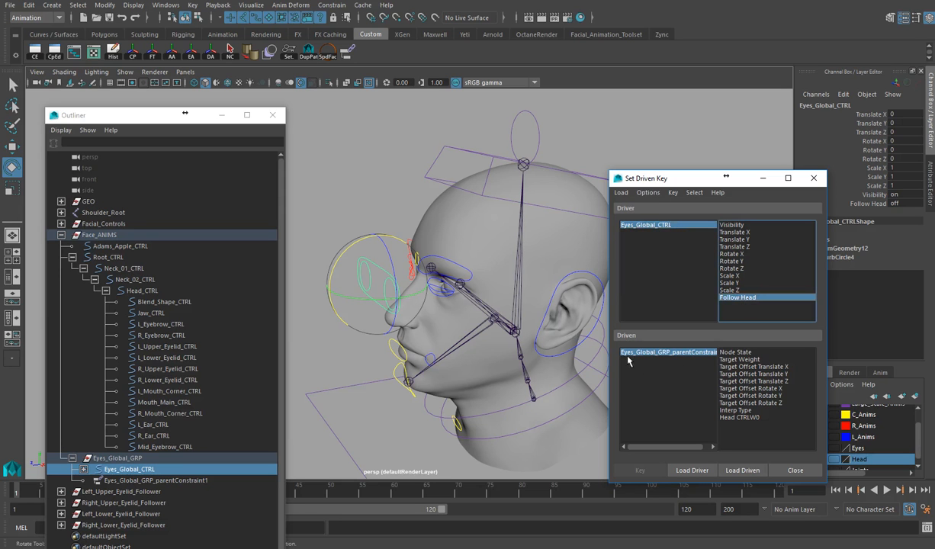
Step: Load Eyes_Global_GRP_parentConstraint1 as the driven object and choose its Head CTRLW0 attribute
{"action": "left_click", "coordinate": [155, 480]}
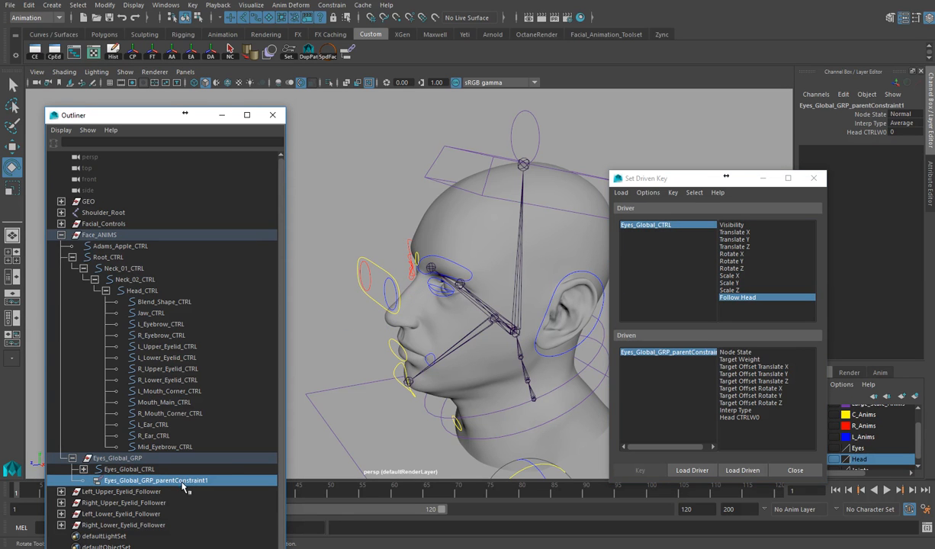
{"action": "left_click", "coordinate": [736, 471]}
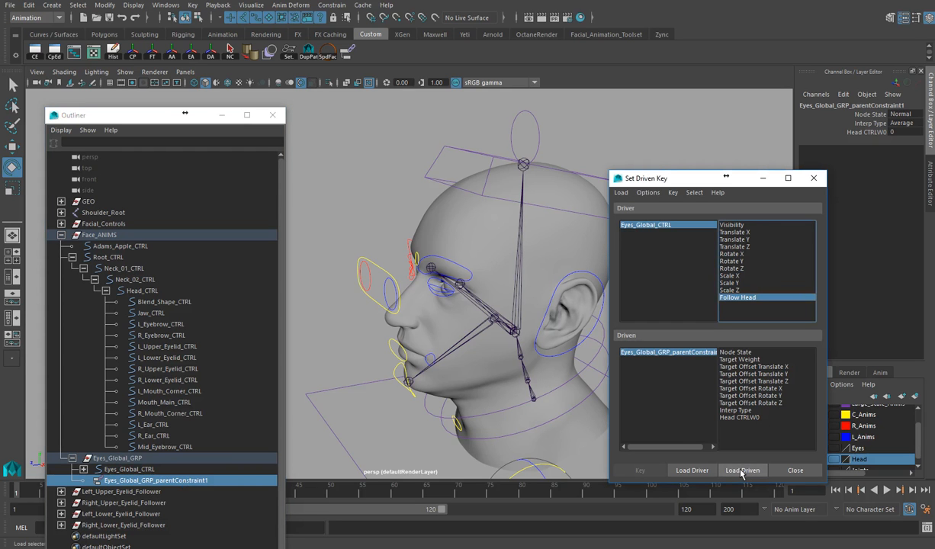
{"action": "left_click", "coordinate": [744, 417]}
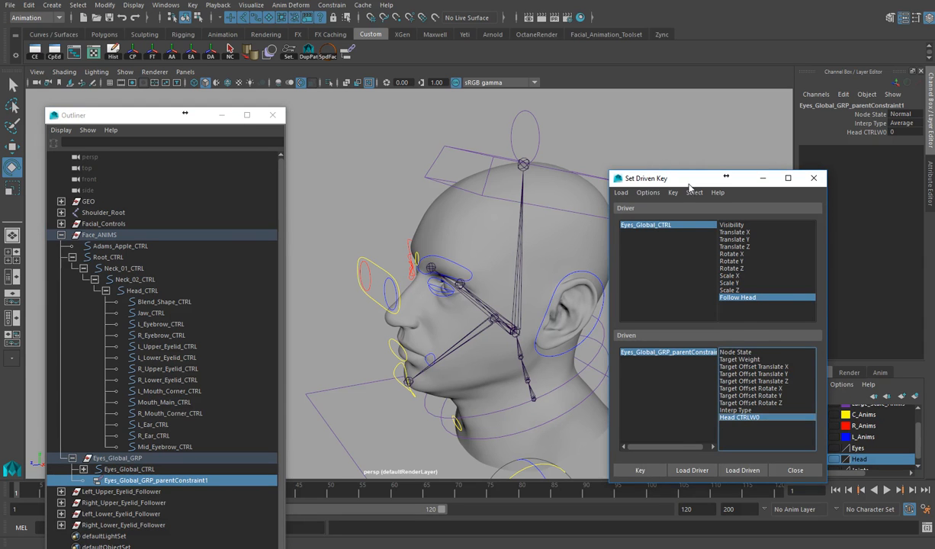
{"action": "left_click_drag", "start_coordinate": [688, 185], "coordinate": [661, 141]}
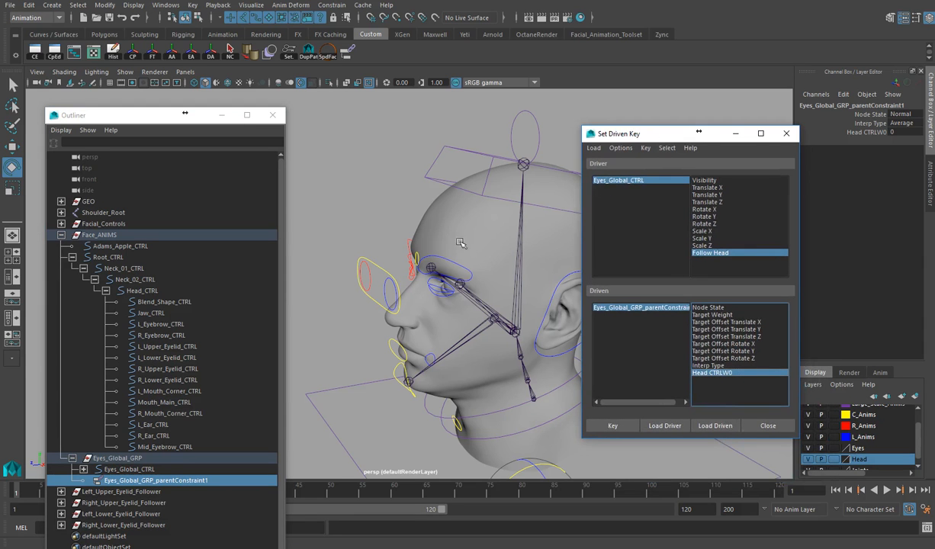
Step: Test-rotate Head_CTRL in X with Follow Head off, and undo the rotation
{"action": "left_click", "coordinate": [652, 180]}
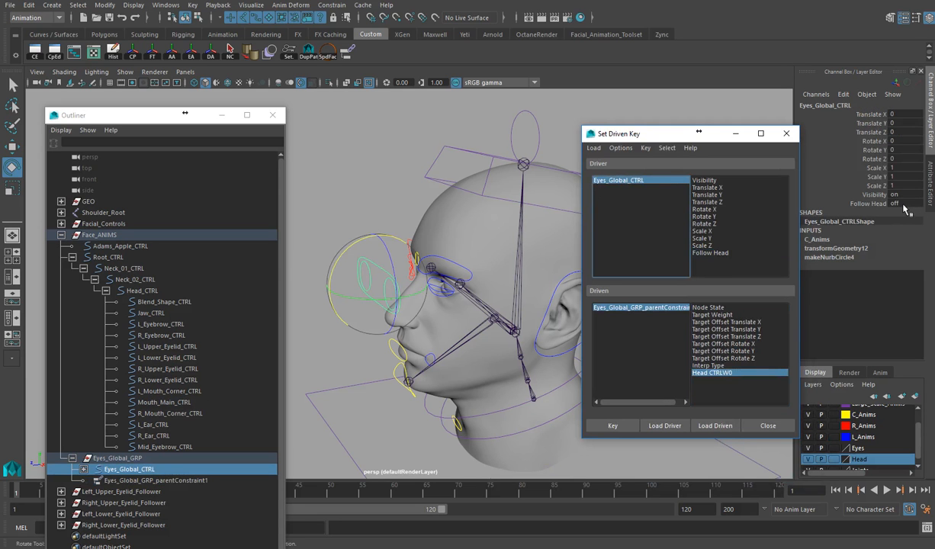
{"action": "left_click", "coordinate": [464, 151]}
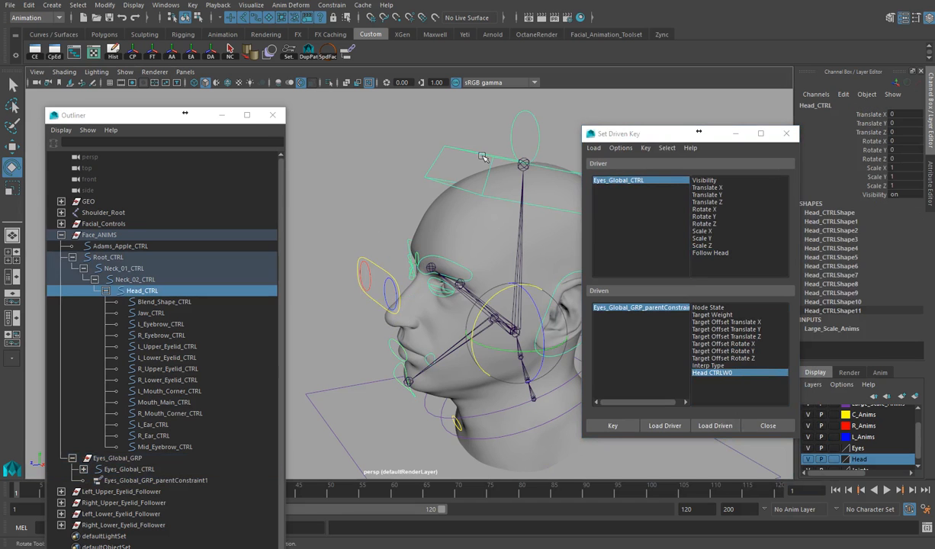
{"action": "mouse_move", "coordinate": [468, 294]}
{"action": "left_mouse_down"}
{"action": "mouse_move", "coordinate": [474, 288]}
{"action": "mouse_move", "coordinate": [477, 299]}
{"action": "mouse_move", "coordinate": [468, 284]}
{"action": "mouse_move", "coordinate": [462, 296]}
{"action": "left_mouse_up"}
{"action": "key", "text": "ctrl+z"}
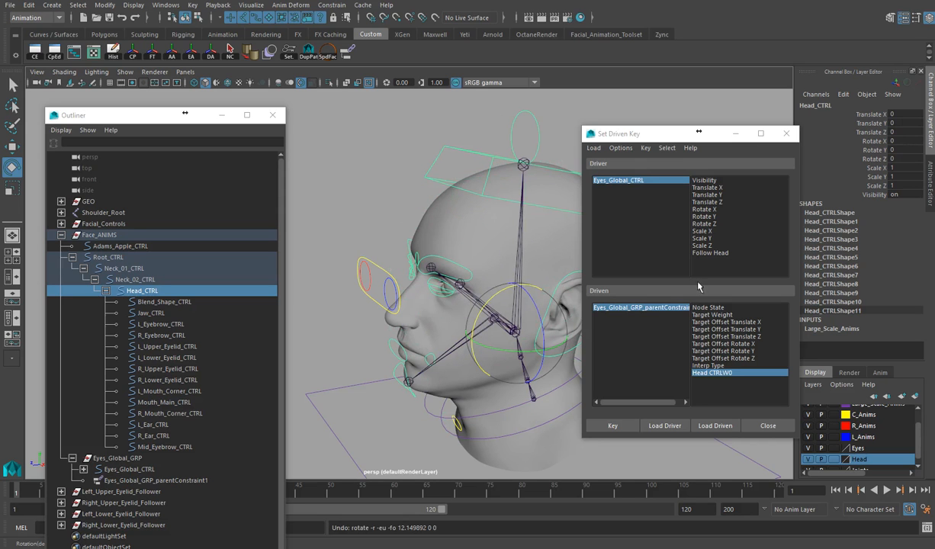
Step: Key the constraint's Head CTRLW0 at 0, driven by Follow Head off on Eyes_Global_CTRL
{"action": "left_click", "coordinate": [729, 253]}
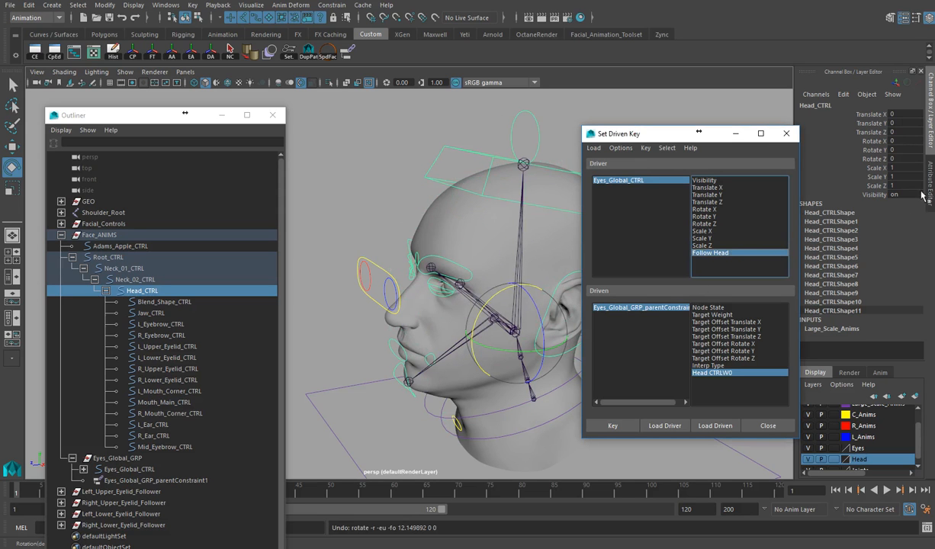
{"action": "left_click", "coordinate": [639, 182]}
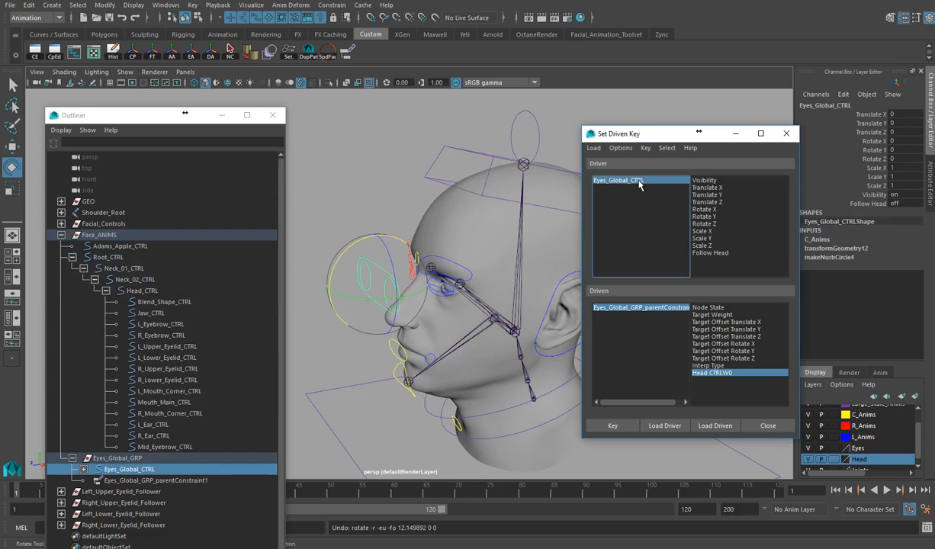
{"action": "left_click", "coordinate": [717, 374]}
{"action": "left_click", "coordinate": [644, 308]}
{"action": "left_click", "coordinate": [725, 373]}
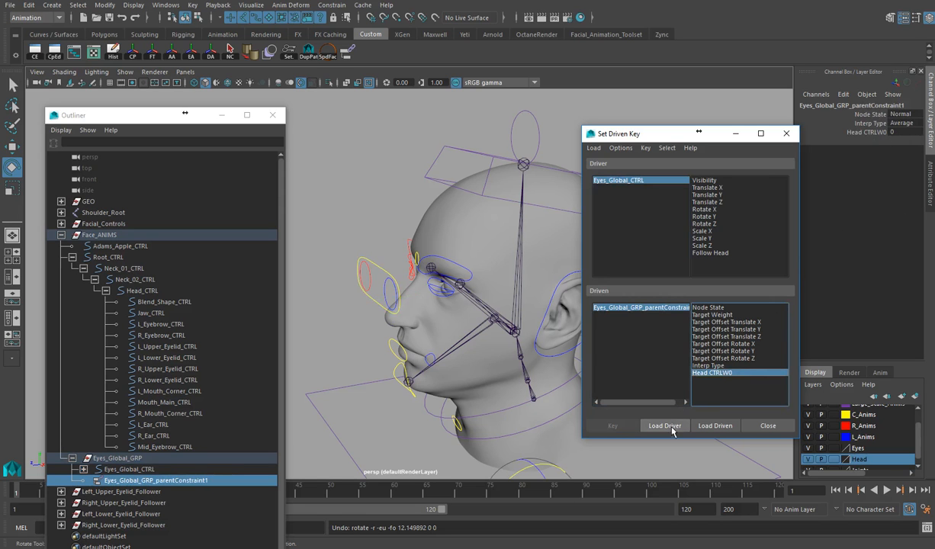
{"action": "left_click", "coordinate": [711, 253]}
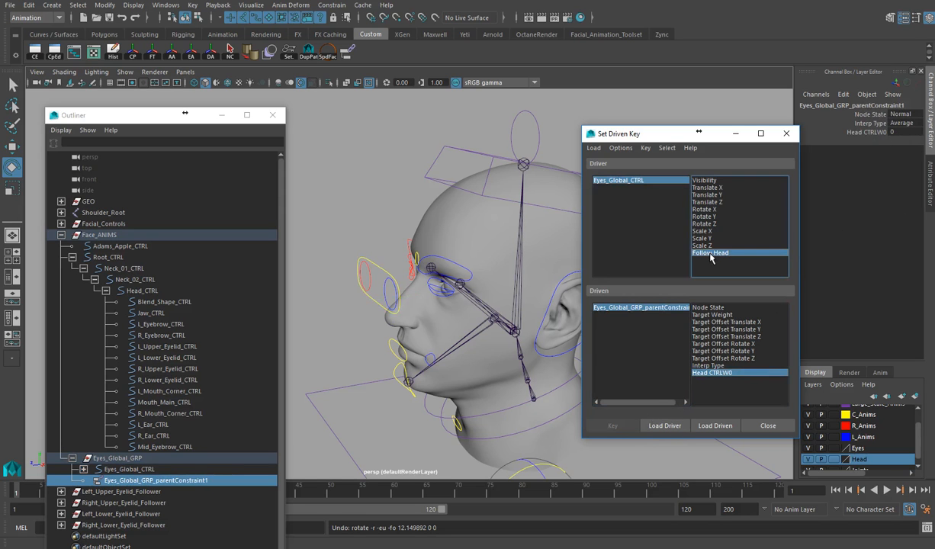
{"action": "left_click", "coordinate": [624, 429]}
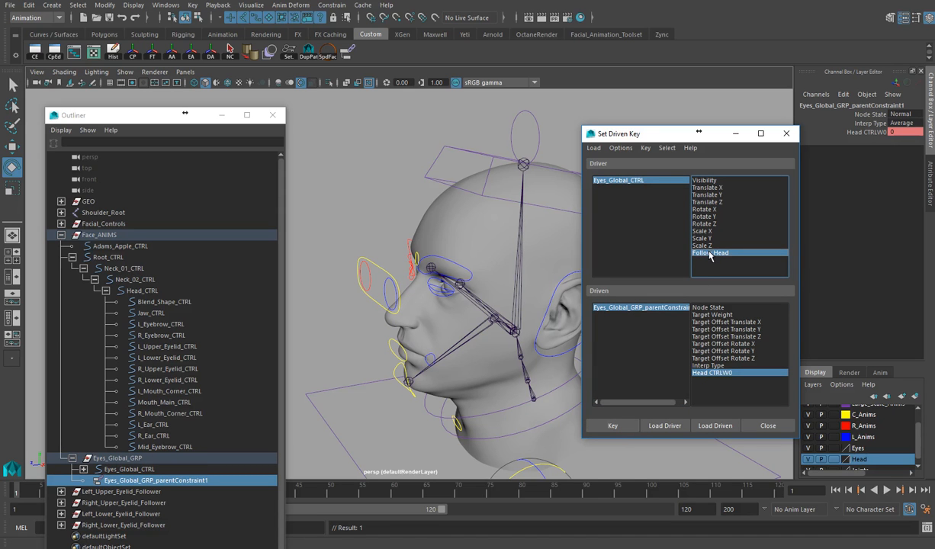
Step: Turn Follow Head on for Eyes_Global_CTRL, set the constraint's Head CTRLW0 to 1, and set the second driven key
{"action": "left_click", "coordinate": [648, 181]}
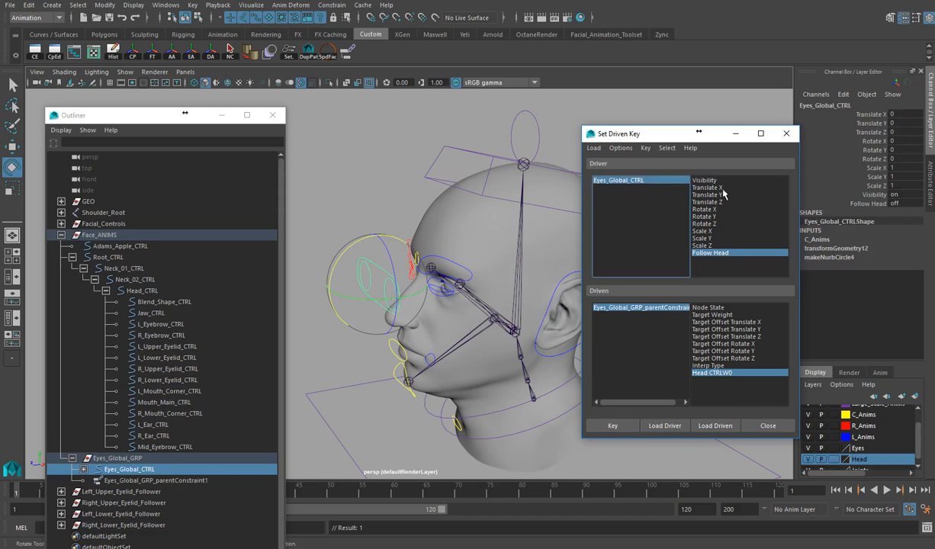
{"action": "left_click", "coordinate": [895, 204]}
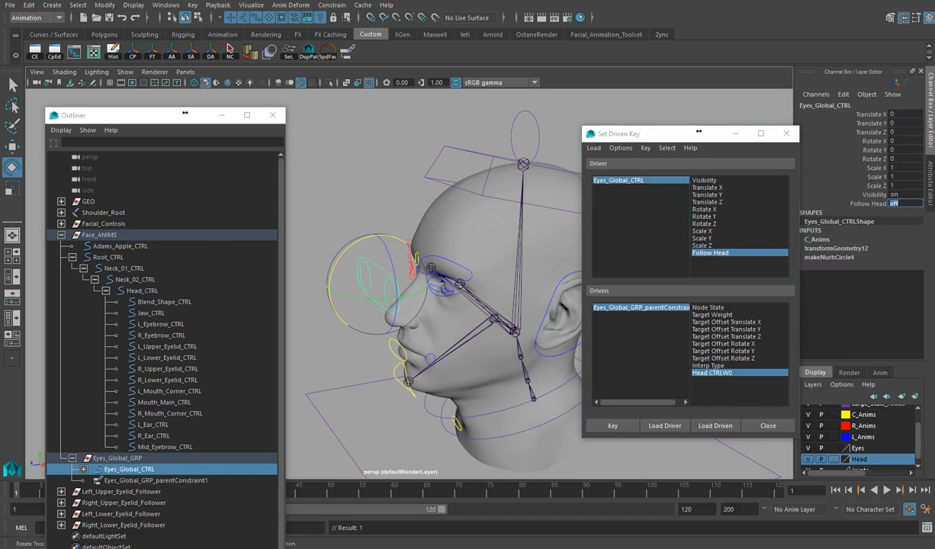
{"action": "type", "text": "1"}
{"action": "key", "text": "Return"}
{"action": "left_click", "coordinate": [663, 308]}
{"action": "double_click", "coordinate": [899, 133]}
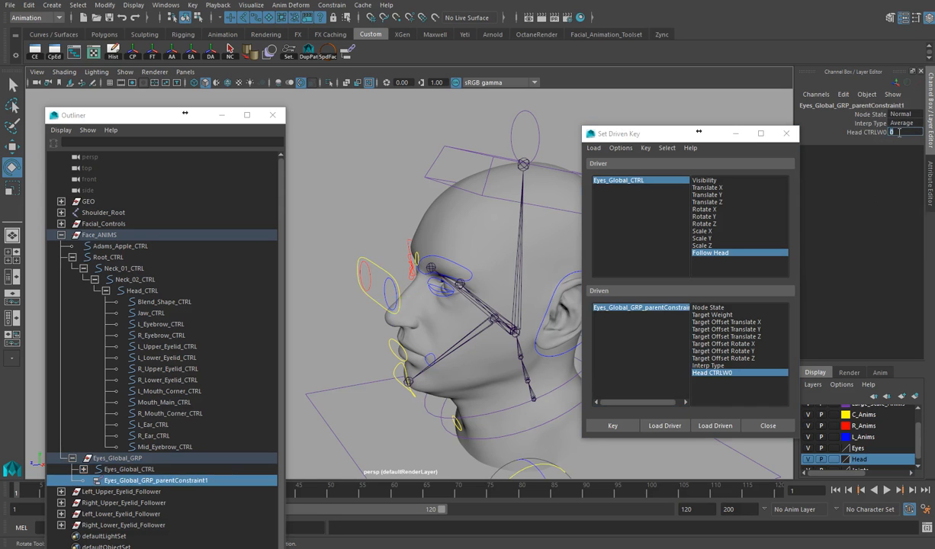
{"action": "left_click", "coordinate": [632, 424]}
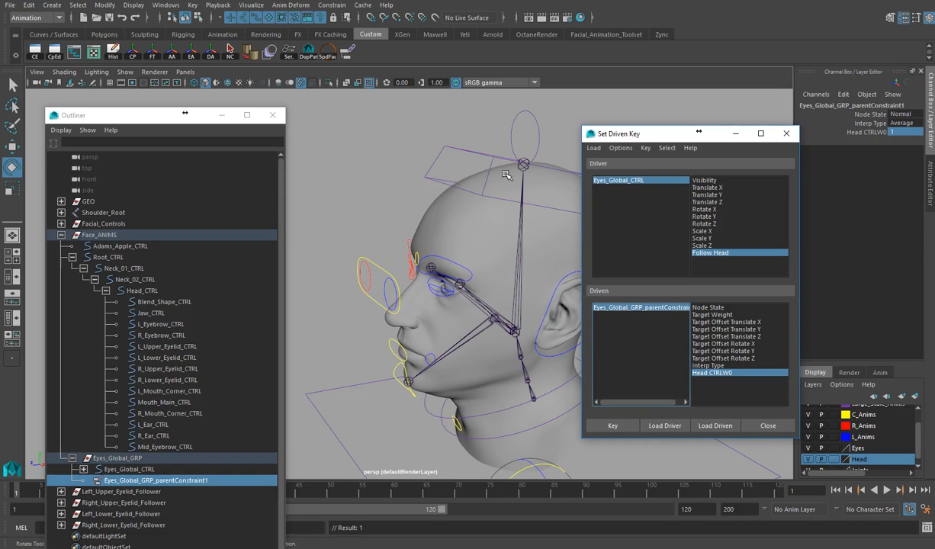
Step: Minimize Set Driven Key and test Follow Head in its on state by rotating Head_CTRL about -40 degrees in X
{"action": "left_click", "coordinate": [612, 185]}
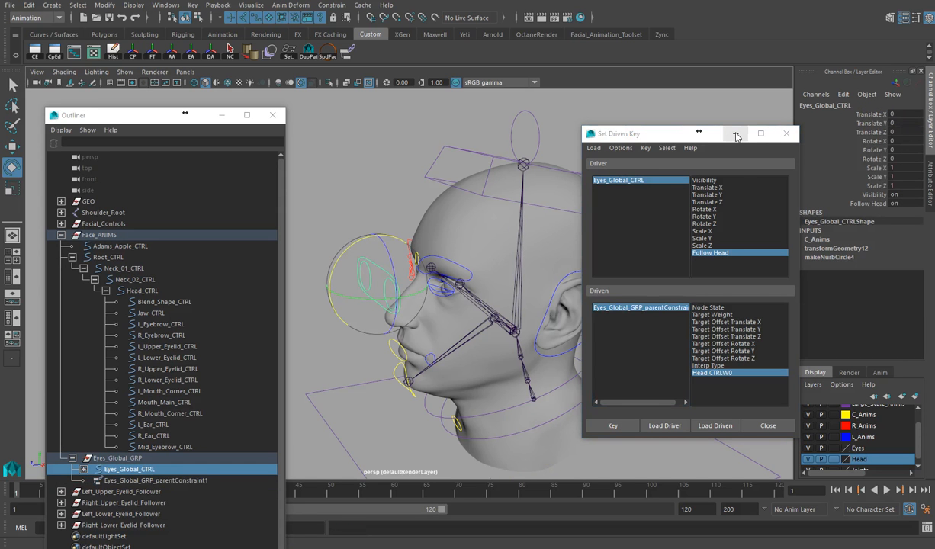
{"action": "left_click", "coordinate": [736, 136]}
{"action": "left_click", "coordinate": [877, 205]}
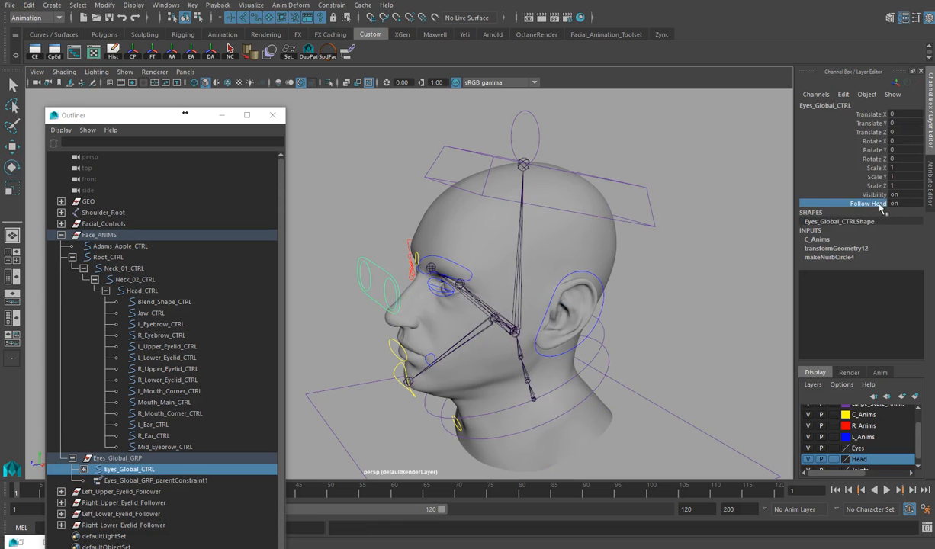
{"action": "left_click", "coordinate": [610, 182]}
{"action": "key", "text": "e"}
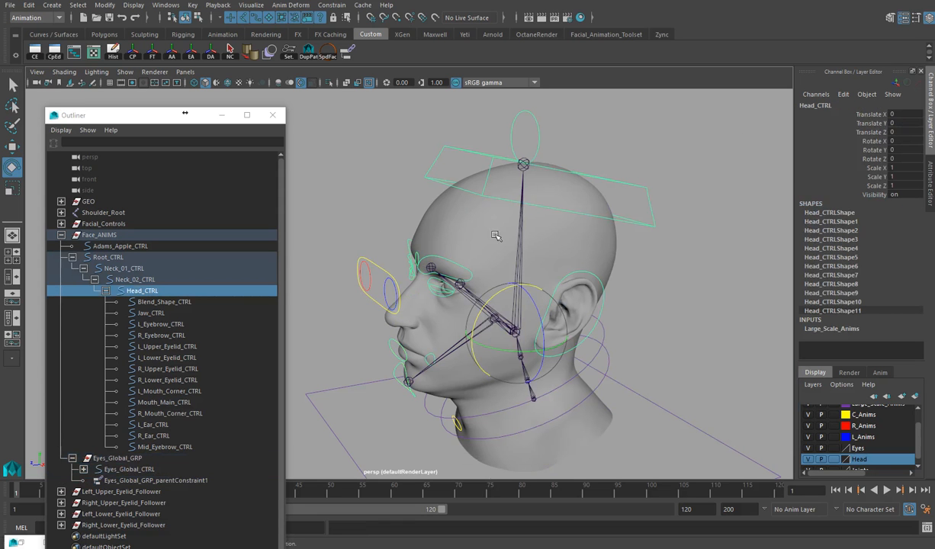
{"action": "left_click_drag", "start_coordinate": [503, 292], "coordinate": [549, 293]}
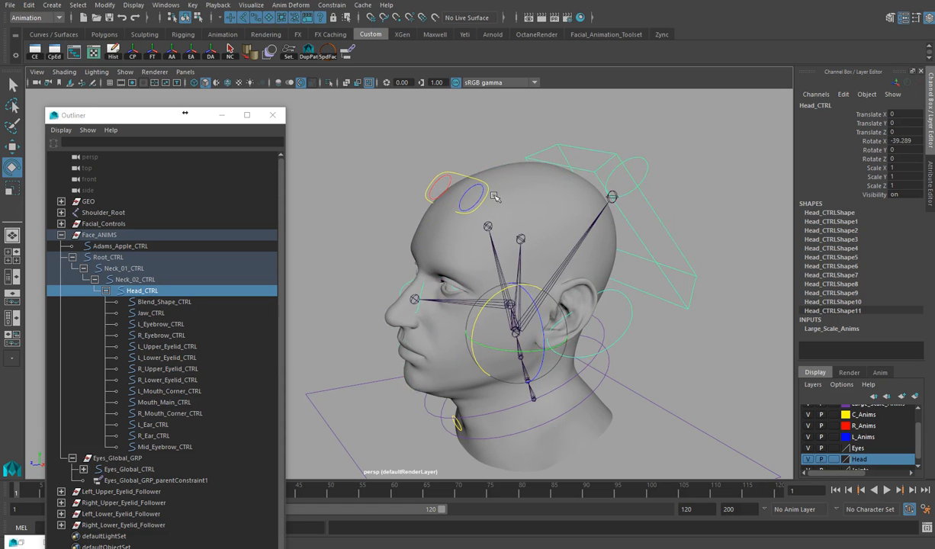
{"action": "mouse_move", "coordinate": [482, 283]}
{"action": "left_mouse_down"}
{"action": "mouse_move", "coordinate": [488, 274]}
{"action": "mouse_move", "coordinate": [491, 302]}
{"action": "mouse_move", "coordinate": [497, 292]}
{"action": "left_mouse_up"}
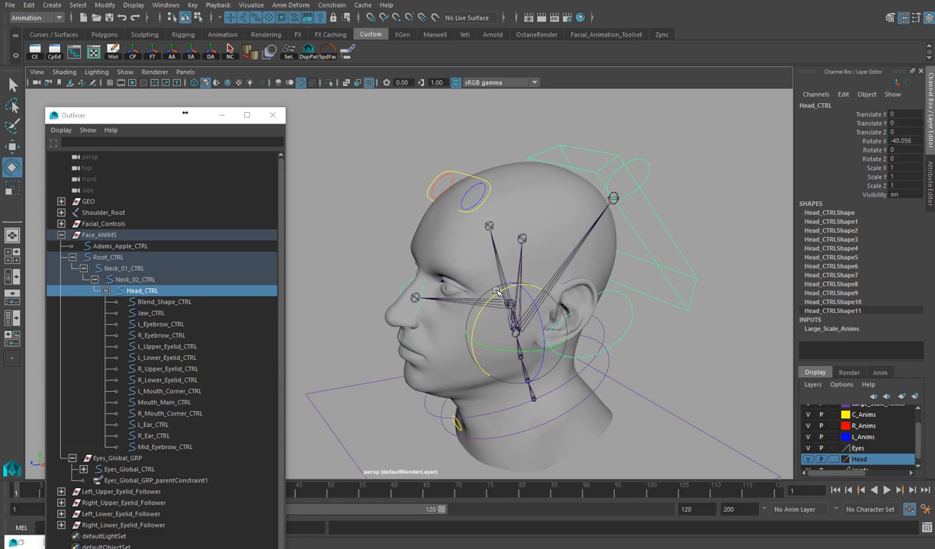
Step: Turn Follow Head off on Eyes_Global_CTRL with the head still rotated, and reselect Head_CTRL
{"action": "left_click", "coordinate": [473, 177]}
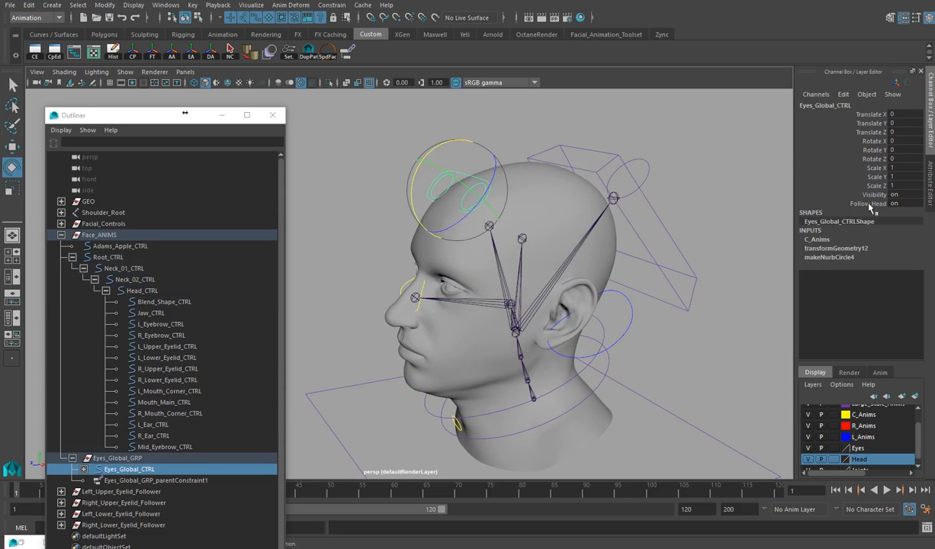
{"action": "double_click", "coordinate": [894, 204]}
{"action": "key", "text": "Return"}
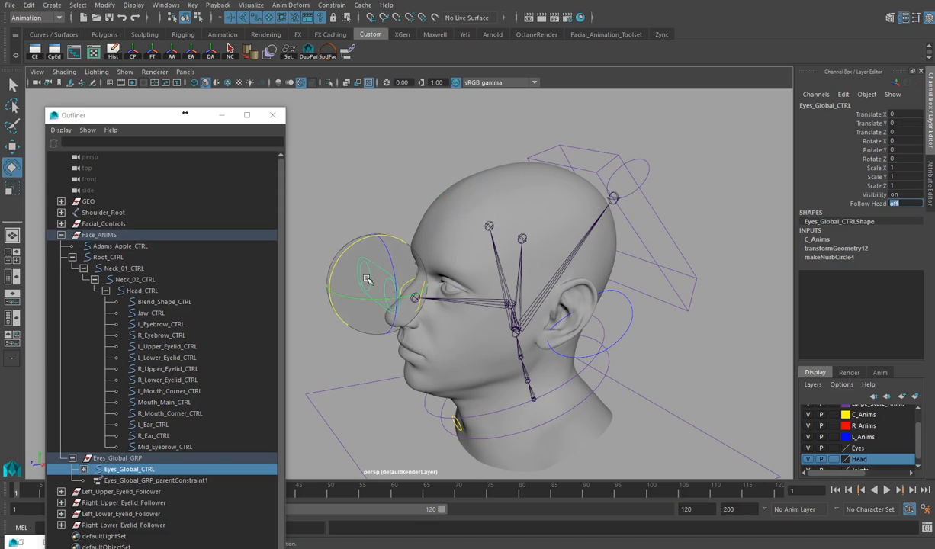
{"action": "left_click", "coordinate": [646, 251]}
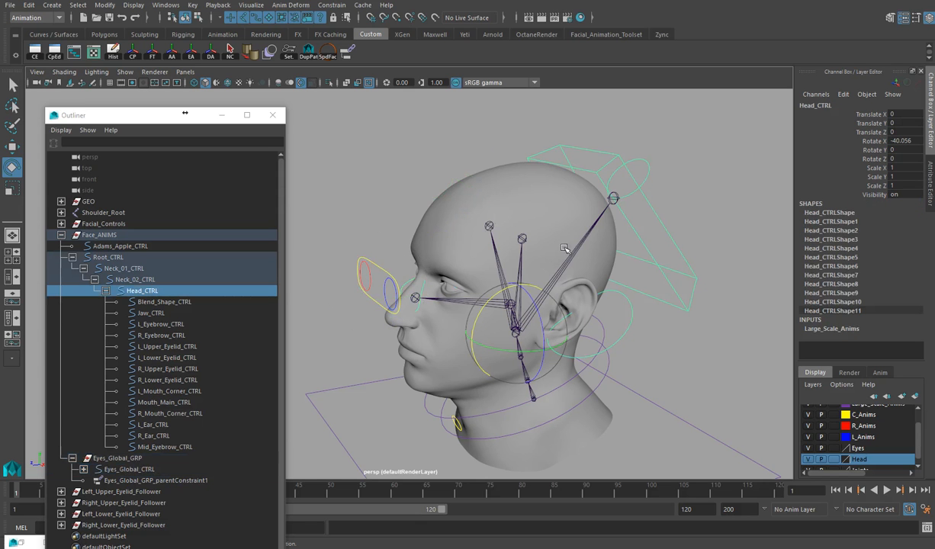
Step: Test Head_CTRL's X rotation with Follow Head off on Eyes_Global_CTRL, and undo the test rotation
{"action": "middle_click_drag", "start_coordinate": [491, 274], "coordinate": [546, 289]}
{"action": "key", "text": "ctrl+z"}
{"action": "key", "text": "ctrl+z"}
{"action": "key", "text": "ctrl+z"}
{"action": "key", "text": "ctrl+z"}
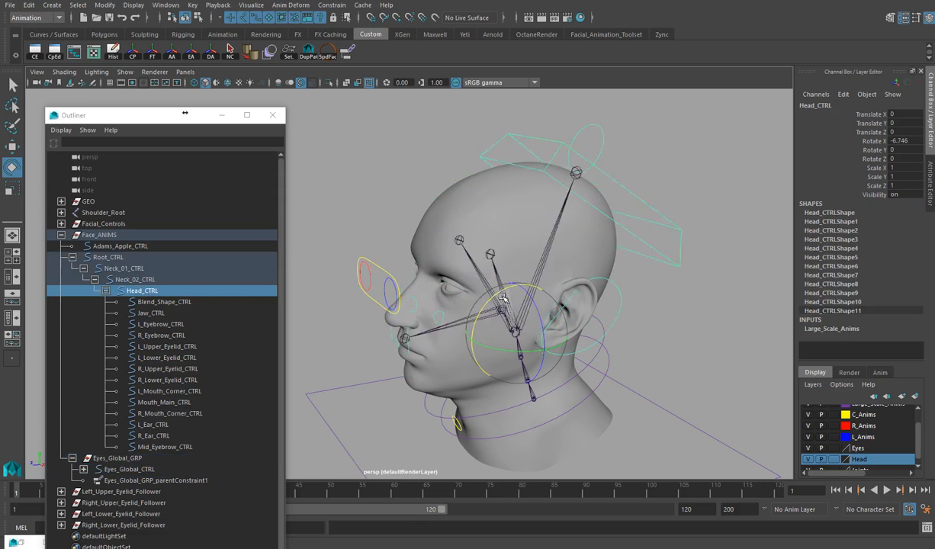
{"action": "key", "text": "ctrl+z"}
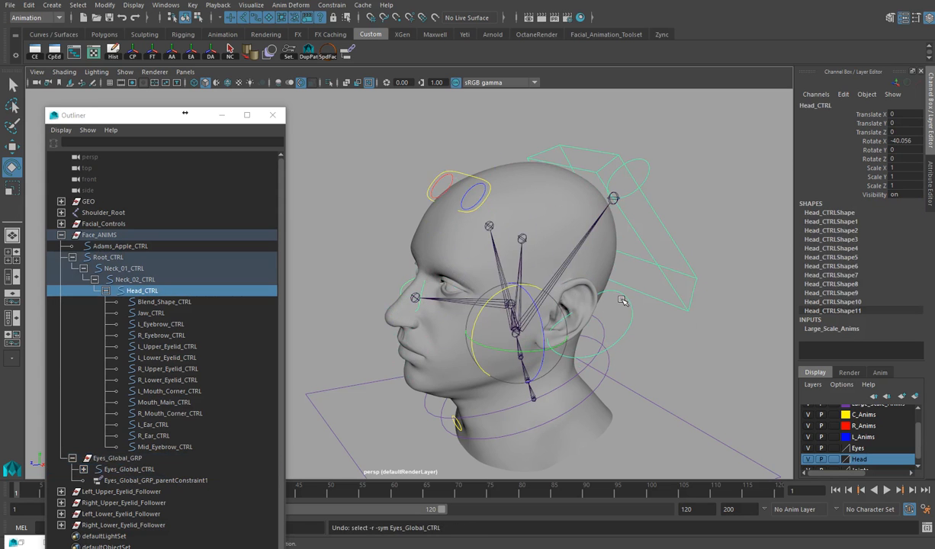
{"action": "key", "text": "ctrl+z"}
Step: Reset Head_CTRL's Rotate X to 0 and clear the selection
{"action": "double_click", "coordinate": [903, 141]}
{"action": "type", "text": "0"}
{"action": "key", "text": "Return"}
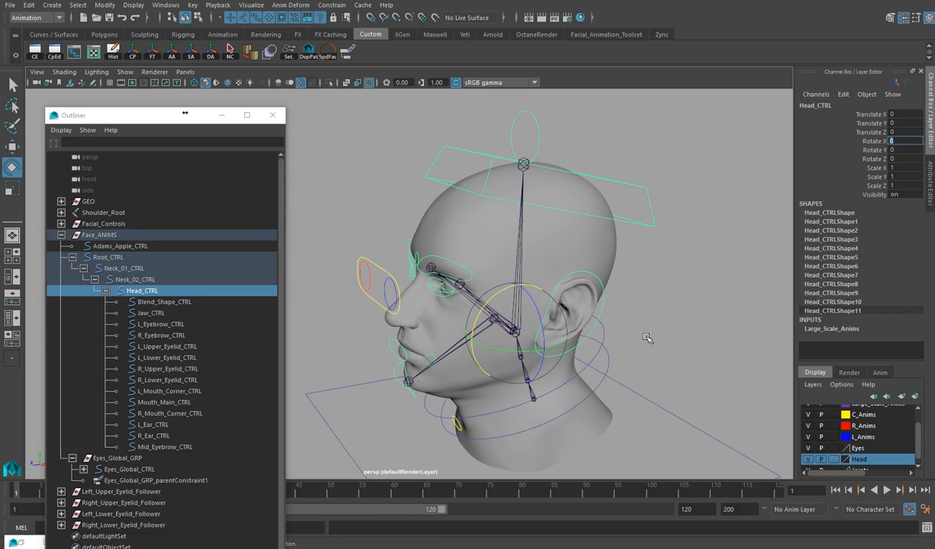
{"action": "scroll", "coordinate": [633, 330], "scroll_direction": "down", "scroll_amount": 2}
{"action": "left_click", "coordinate": [616, 336]}
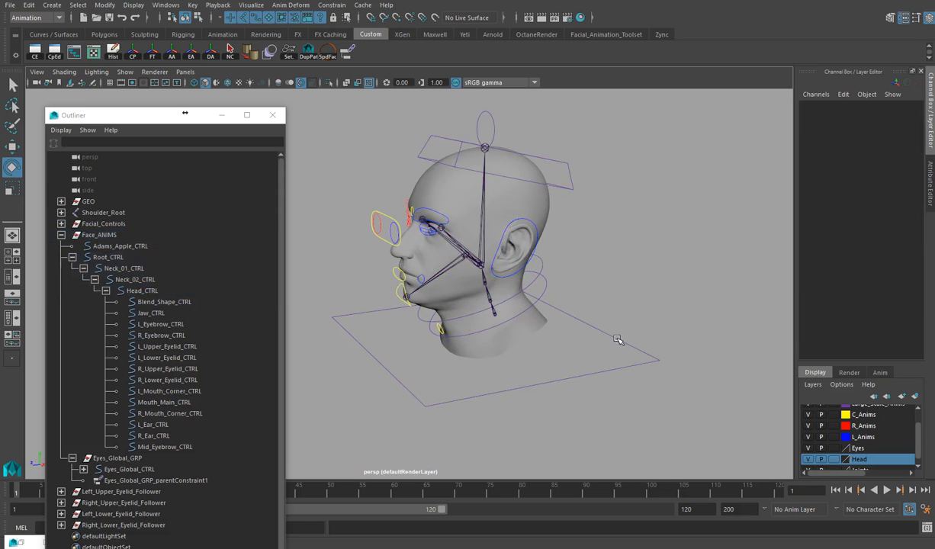
Step: Try moving Root_CTRL about 6.6 units in Z, undo the move, and check Follow Head on Eyes_Global_CTRL
{"action": "key", "text": "w"}
{"action": "left_click_drag", "start_coordinate": [450, 320], "coordinate": [398, 328]}
{"action": "key", "text": "ctrl+z"}
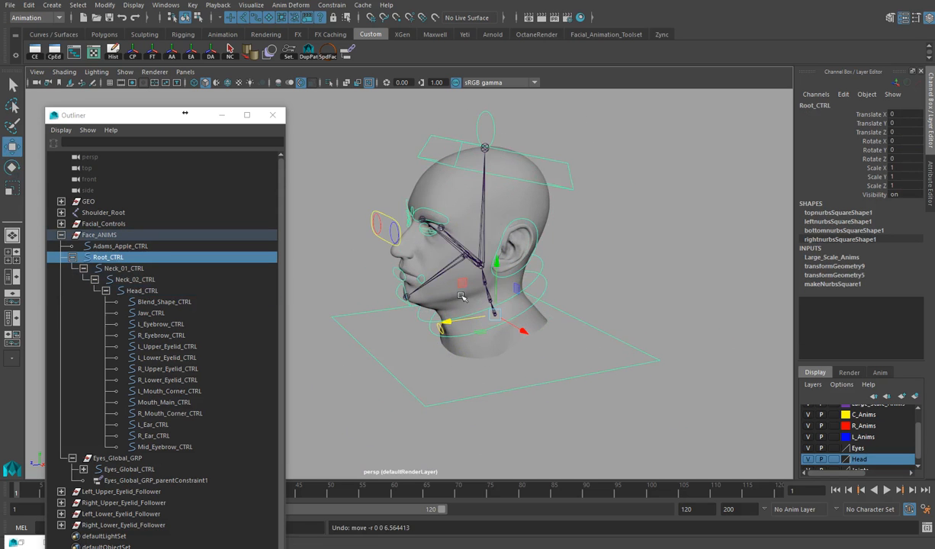
{"action": "left_click", "coordinate": [374, 212]}
{"action": "left_click", "coordinate": [894, 204]}
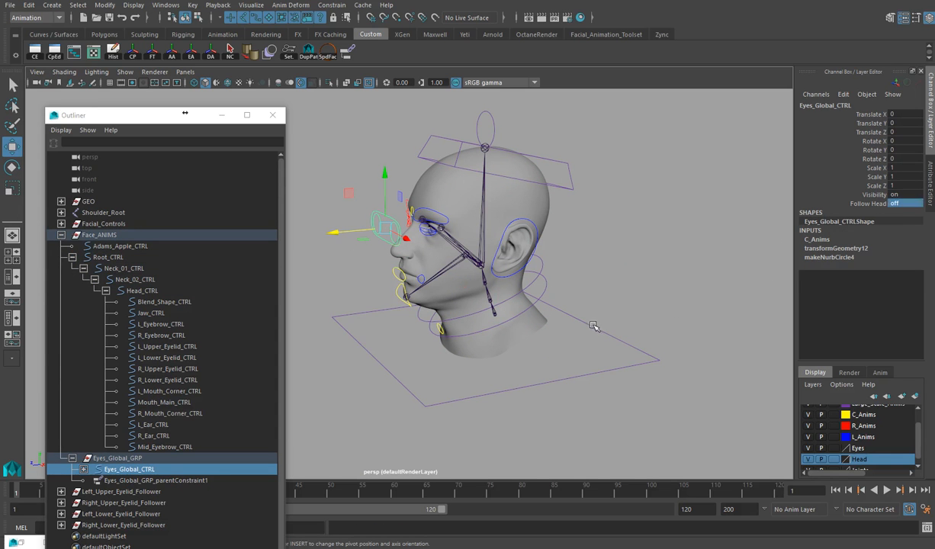
Step: Move Root_CTRL about -31.4 units in Z to test whether the eye controls follow, and undo the move
{"action": "left_click", "coordinate": [568, 311]}
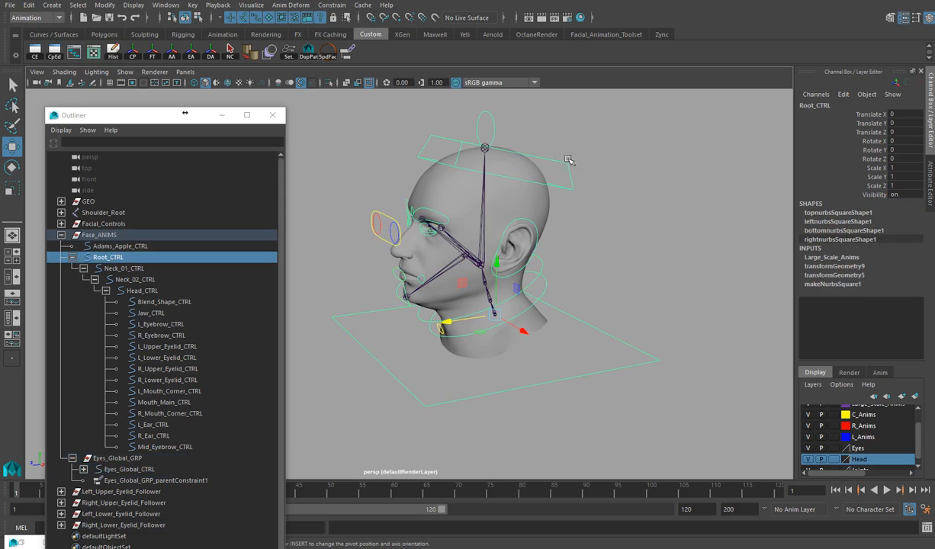
{"action": "left_click_drag", "start_coordinate": [450, 307], "coordinate": [620, 330]}
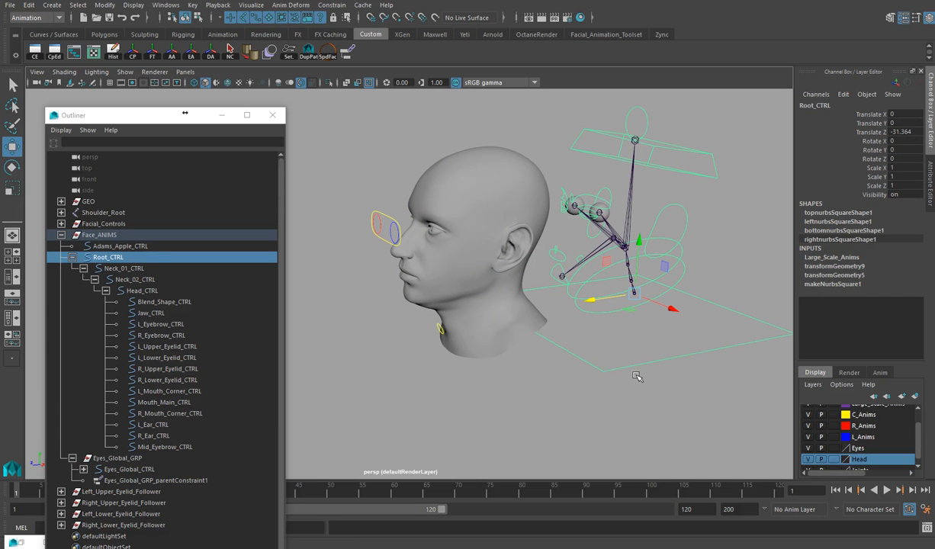
{"action": "key", "text": "ctrl+z"}
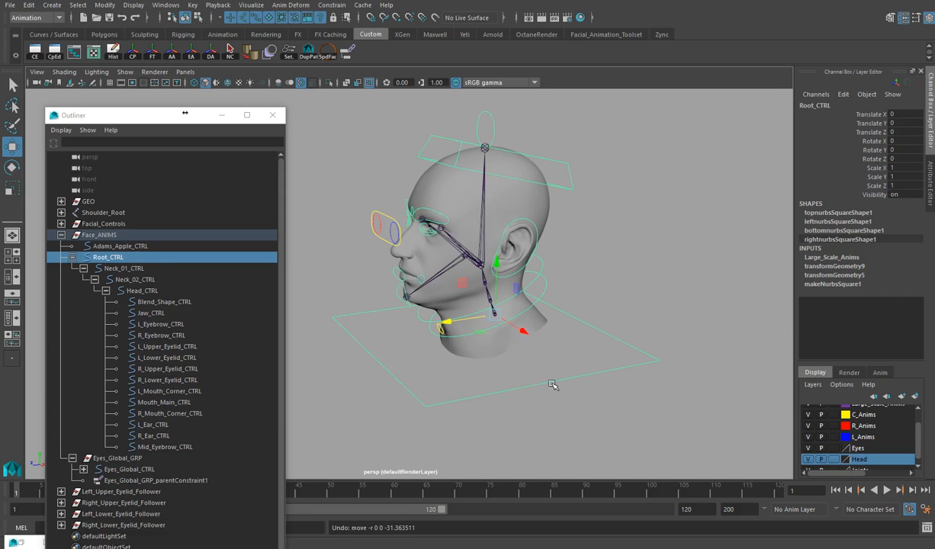
Step: Parent Eyes_Global_GRP under Root_CTRL
{"action": "left_click", "coordinate": [386, 218]}
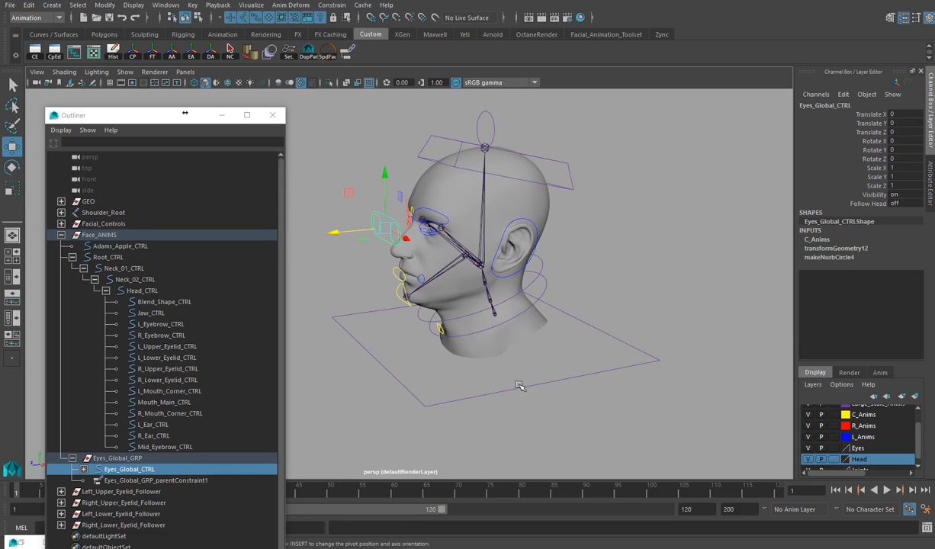
{"action": "left_click", "coordinate": [137, 457]}
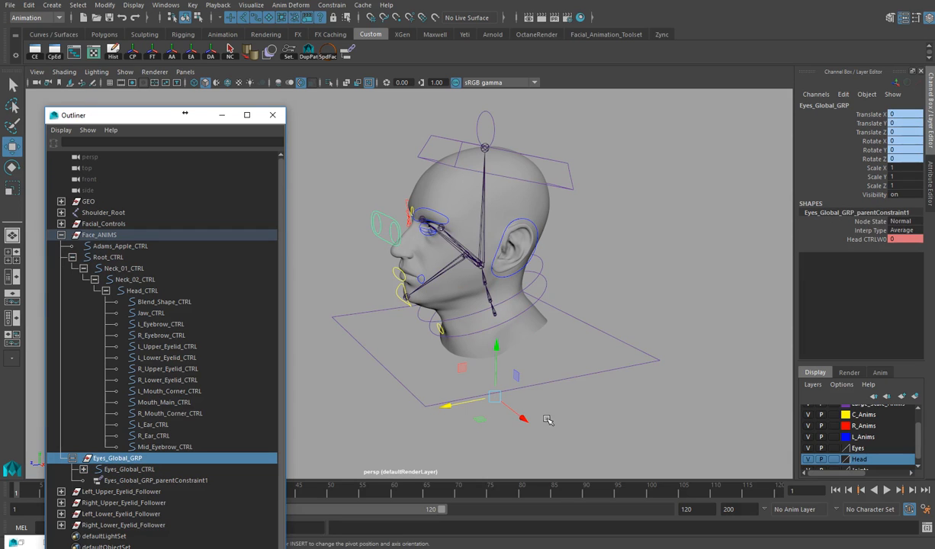
{"action": "left_click", "coordinate": [548, 385]}
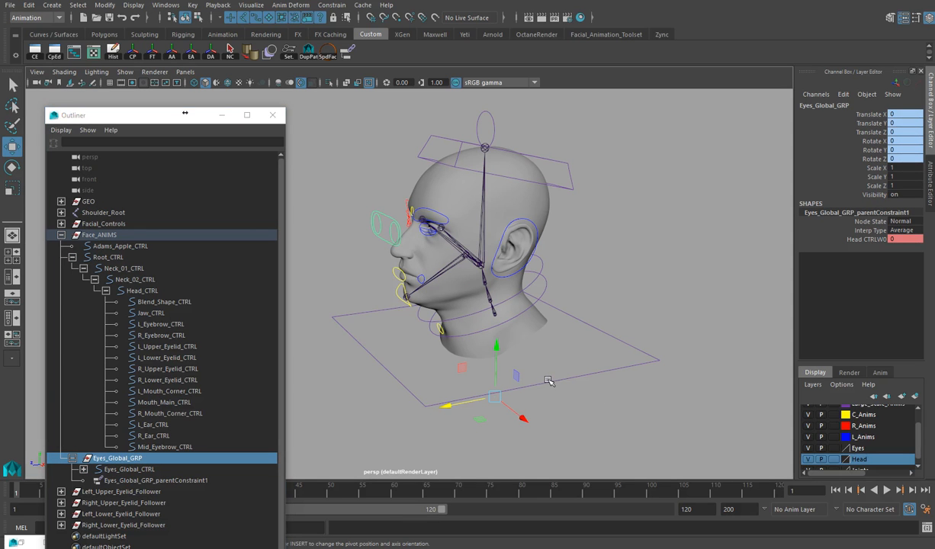
{"action": "left_click", "coordinate": [547, 383]}
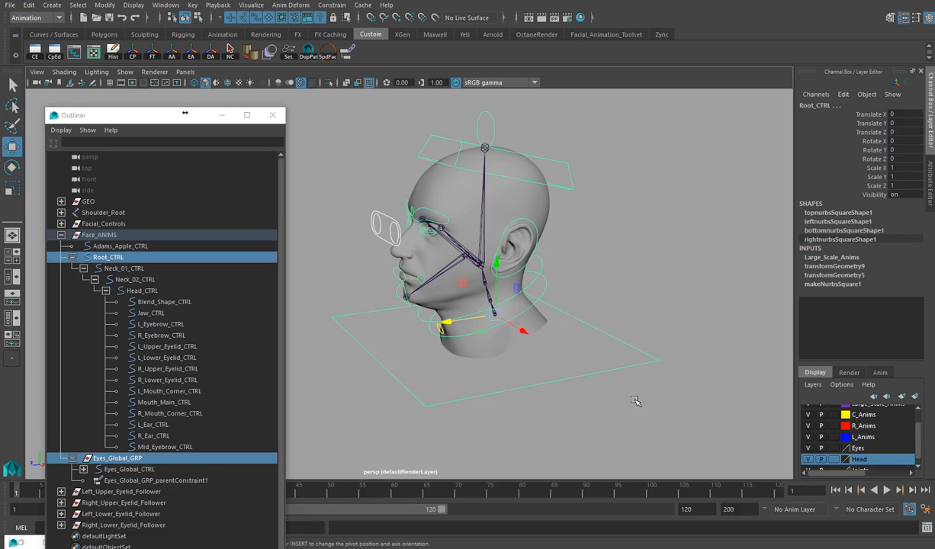
{"action": "key", "text": "p"}
Step: Test the eye controls by rotating Root_CTRL about 22 degrees and Head_CTRL about -54 degrees in X
{"action": "left_click", "coordinate": [572, 366]}
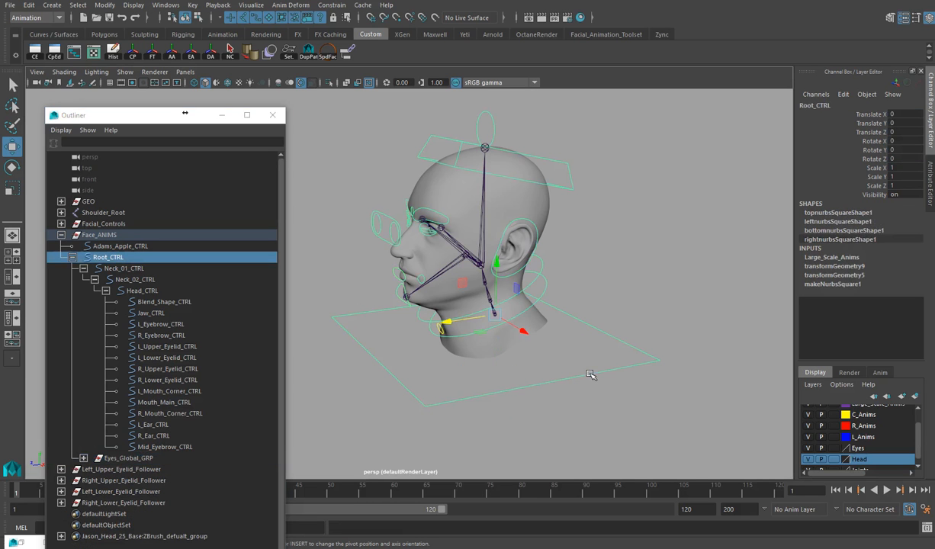
{"action": "key", "text": "e"}
{"action": "left_click_drag", "start_coordinate": [467, 281], "coordinate": [492, 221]}
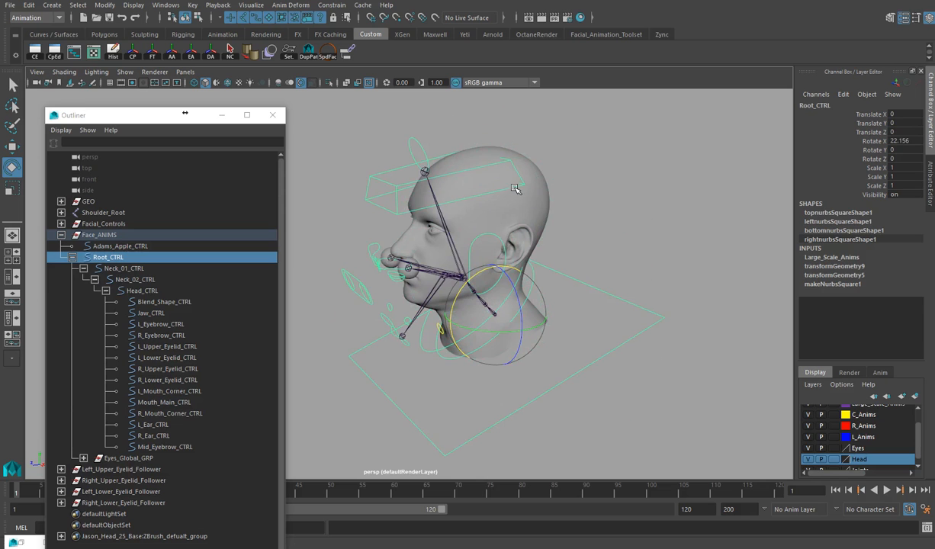
{"action": "left_click", "coordinate": [493, 178]}
{"action": "left_click_drag", "start_coordinate": [430, 243], "coordinate": [479, 238]}
{"action": "left_click", "coordinate": [613, 350]}
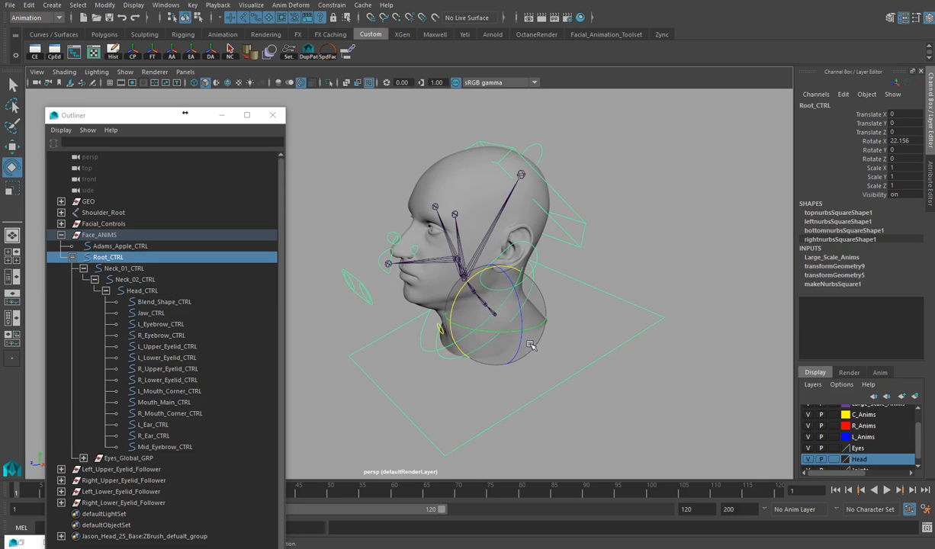
Step: Undo the test rotations of Root_CTRL and Head_CTRL, and clear the selection
{"action": "left_click_drag", "start_coordinate": [443, 284], "coordinate": [442, 297]}
{"action": "key", "text": "ctrl+z"}
{"action": "key", "text": "ctrl+z"}
{"action": "key", "text": "ctrl+z"}
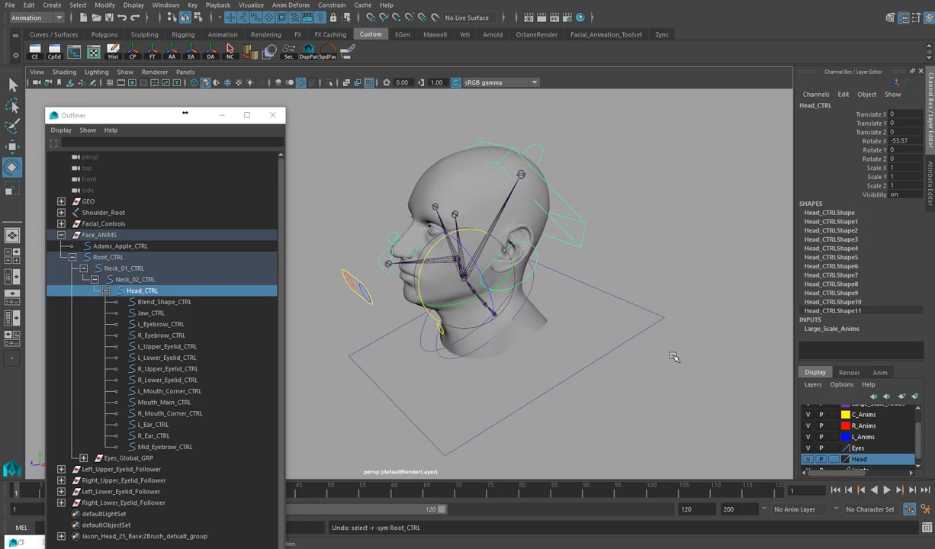
{"action": "key", "text": "ctrl+z"}
{"action": "key", "text": "ctrl+z"}
{"action": "key", "text": "ctrl+z"}
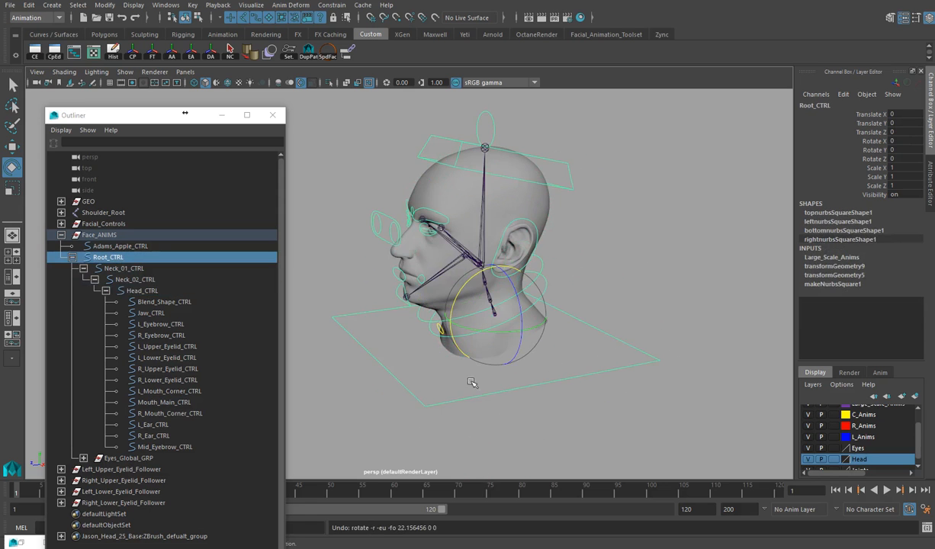
{"action": "left_click", "coordinate": [518, 385]}
{"action": "left_click", "coordinate": [512, 388]}
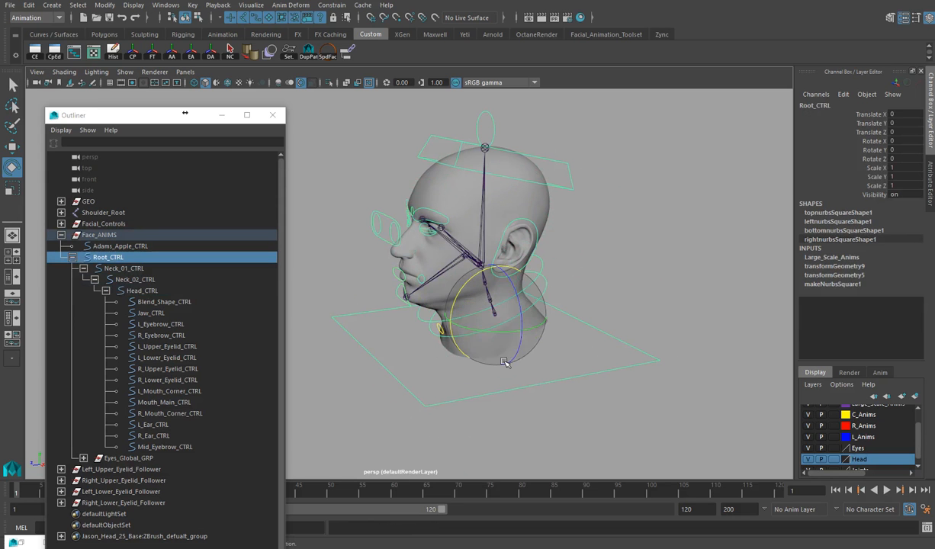
{"action": "left_click", "coordinate": [614, 290]}
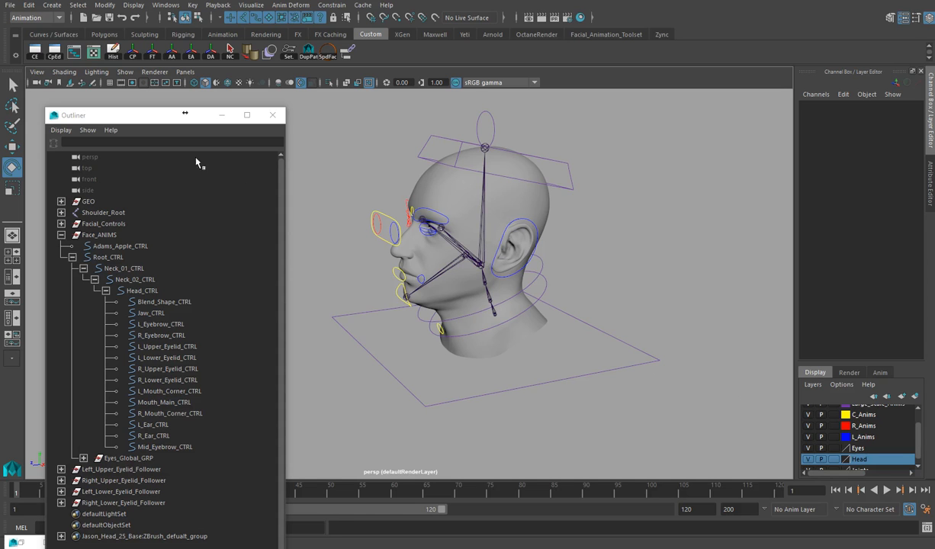
Step: Parent Adams_Apple_CTRL under Neck_01_CTRL
{"action": "left_click", "coordinate": [427, 314]}
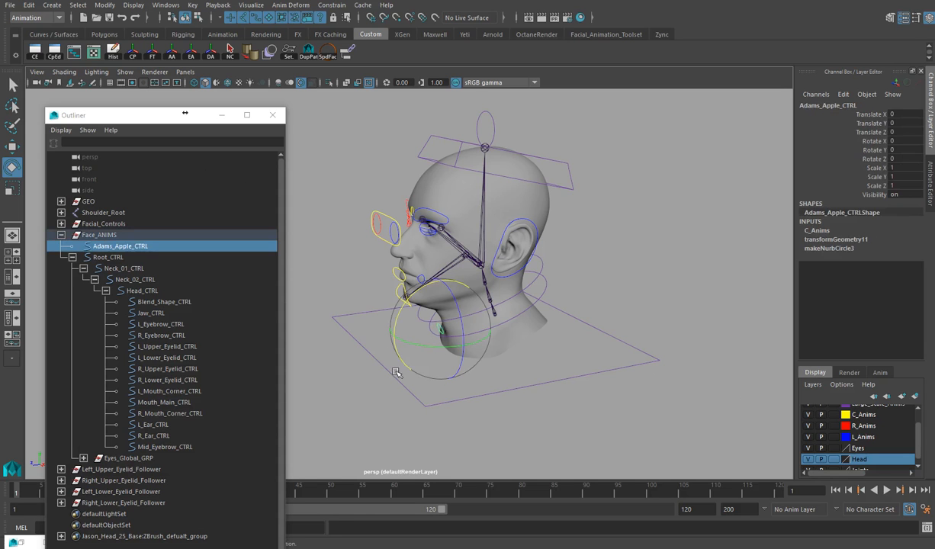
{"action": "right_click_drag", "start_coordinate": [425, 382], "coordinate": [779, 381], "text": "alt"}
{"action": "middle_click_drag", "start_coordinate": [442, 392], "coordinate": [524, 325], "text": "alt"}
{"action": "right_click_drag", "start_coordinate": [523, 325], "coordinate": [569, 358], "text": "alt"}
{"action": "left_click_drag", "start_coordinate": [570, 358], "coordinate": [563, 360], "text": "alt"}
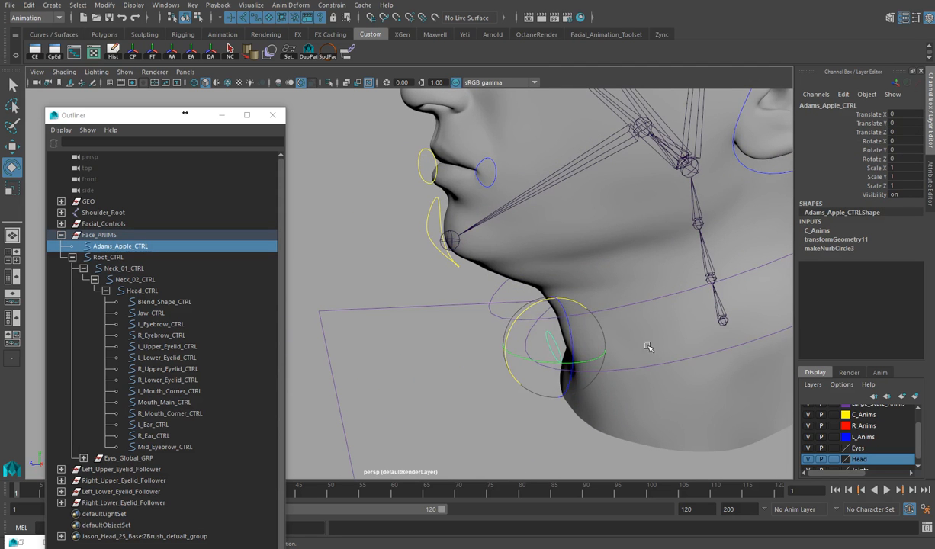
{"action": "right_click_drag", "start_coordinate": [585, 297], "coordinate": [491, 283], "text": "alt"}
{"action": "left_click_drag", "start_coordinate": [491, 283], "coordinate": [574, 307], "text": "alt"}
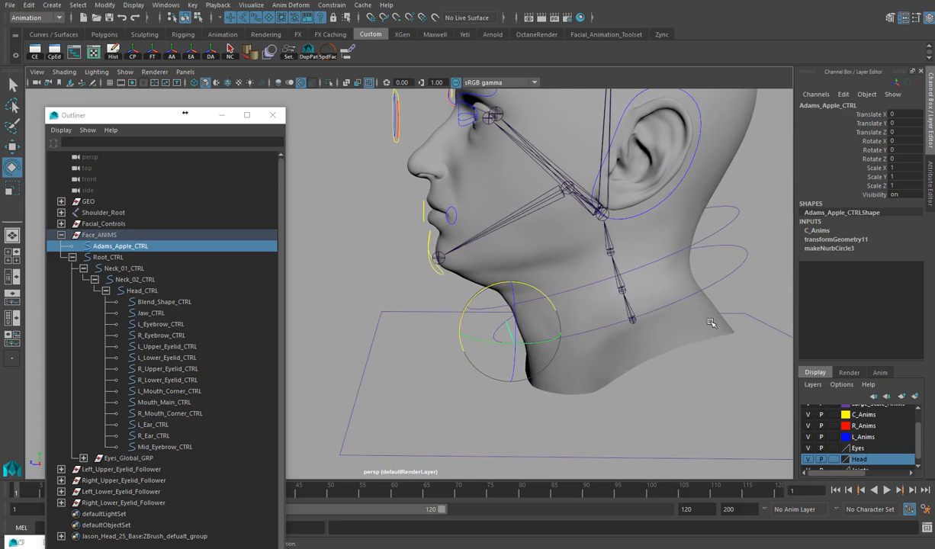
{"action": "left_click", "coordinate": [706, 289]}
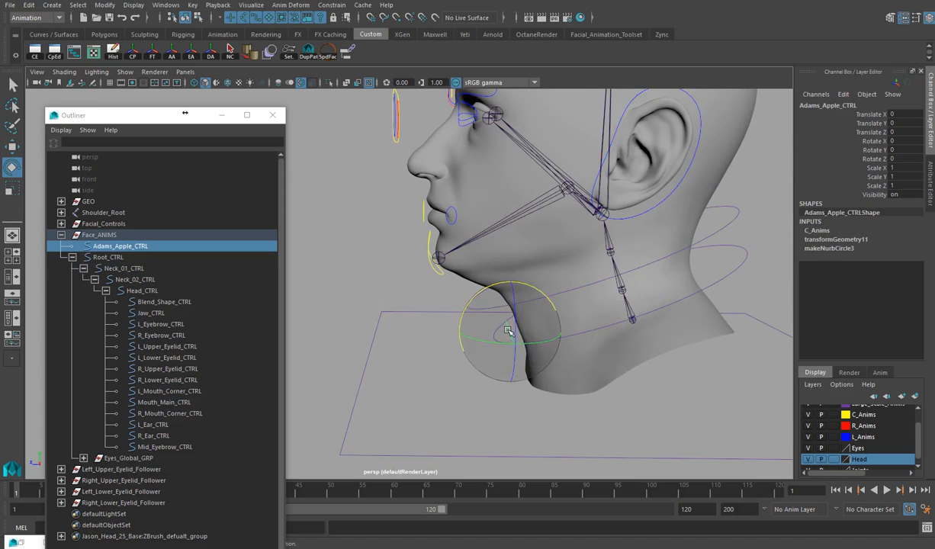
{"action": "left_click", "coordinate": [719, 284], "text": "shift"}
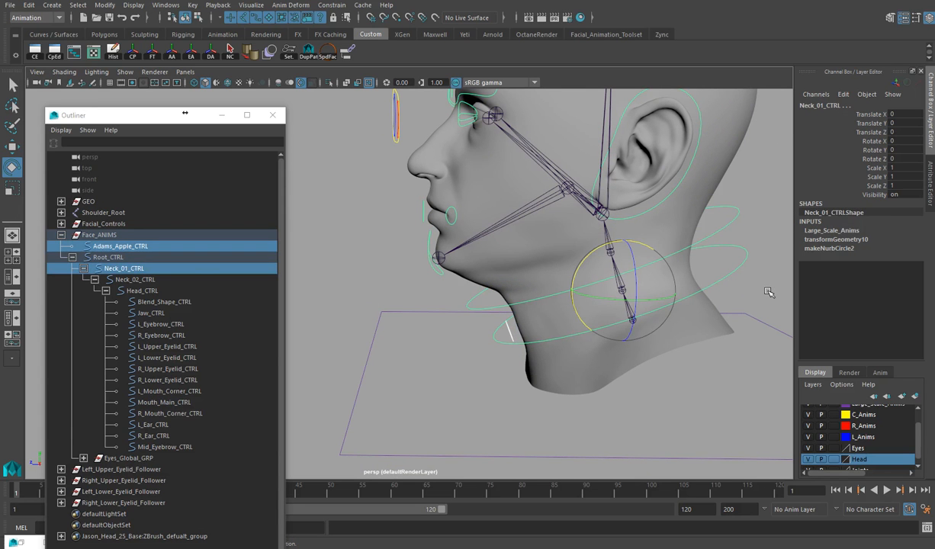
{"action": "key", "text": "p"}
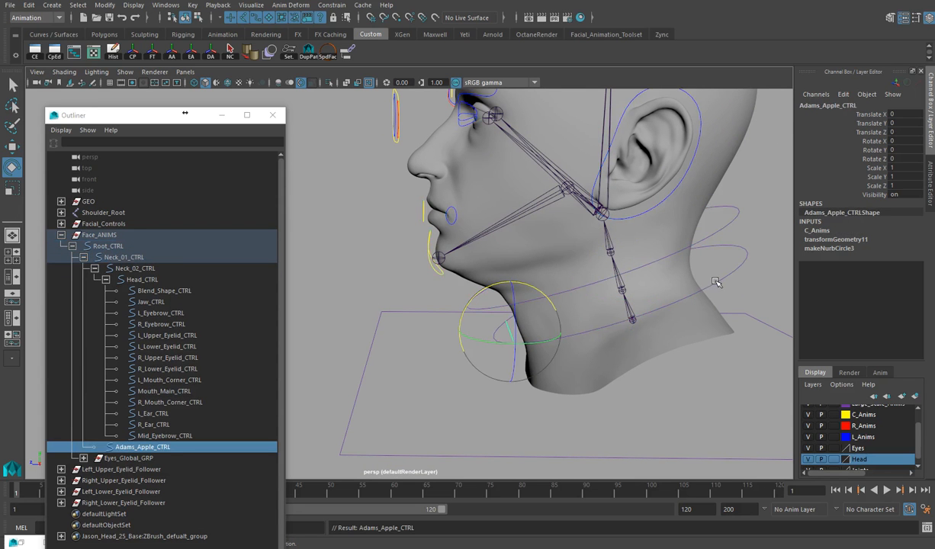
Step: Rotate Neck_01_CTRL about 9.5 degrees in X to test that the Adam's apple control follows, and undo the rotation
{"action": "left_click", "coordinate": [717, 282]}
{"action": "mouse_move", "coordinate": [637, 240]}
{"action": "left_mouse_down"}
{"action": "mouse_move", "coordinate": [654, 249]}
{"action": "mouse_move", "coordinate": [628, 242]}
{"action": "mouse_move", "coordinate": [649, 247]}
{"action": "mouse_move", "coordinate": [639, 251]}
{"action": "left_mouse_up"}
{"action": "key", "text": "ctrl+z"}
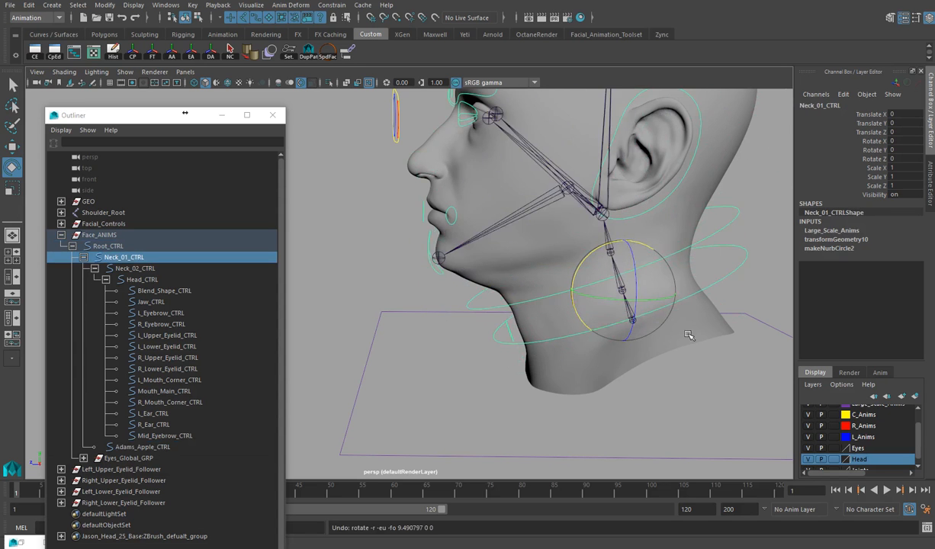
{"action": "right_click_drag", "start_coordinate": [689, 334], "coordinate": [448, 335], "text": "alt"}
{"action": "left_click_drag", "start_coordinate": [448, 334], "coordinate": [507, 316], "text": "alt"}
{"action": "middle_click_drag", "start_coordinate": [480, 315], "coordinate": [555, 339], "text": "alt"}
{"action": "left_click_drag", "start_coordinate": [555, 339], "coordinate": [434, 347], "text": "alt"}
{"action": "right_click_drag", "start_coordinate": [435, 347], "coordinate": [690, 366], "text": "alt"}
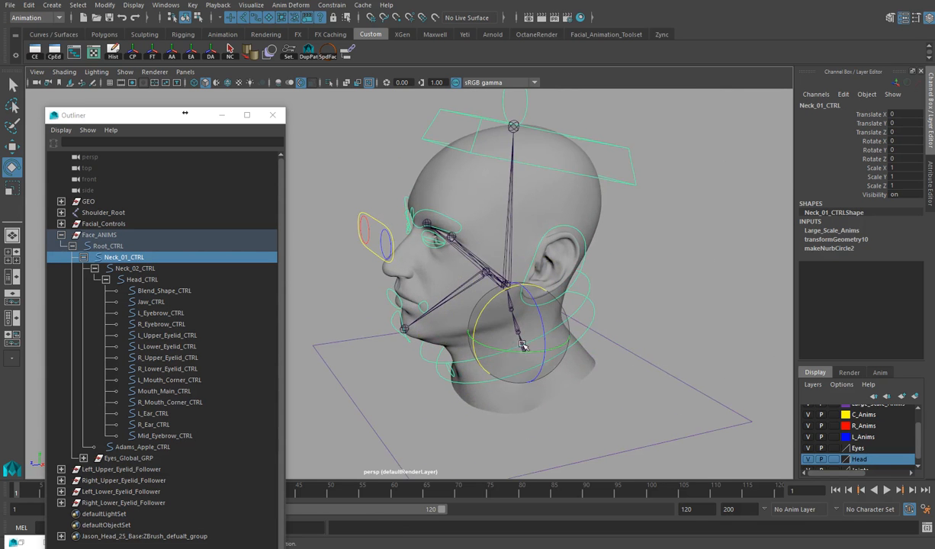
{"action": "left_click_drag", "start_coordinate": [551, 349], "coordinate": [517, 356], "text": "alt"}
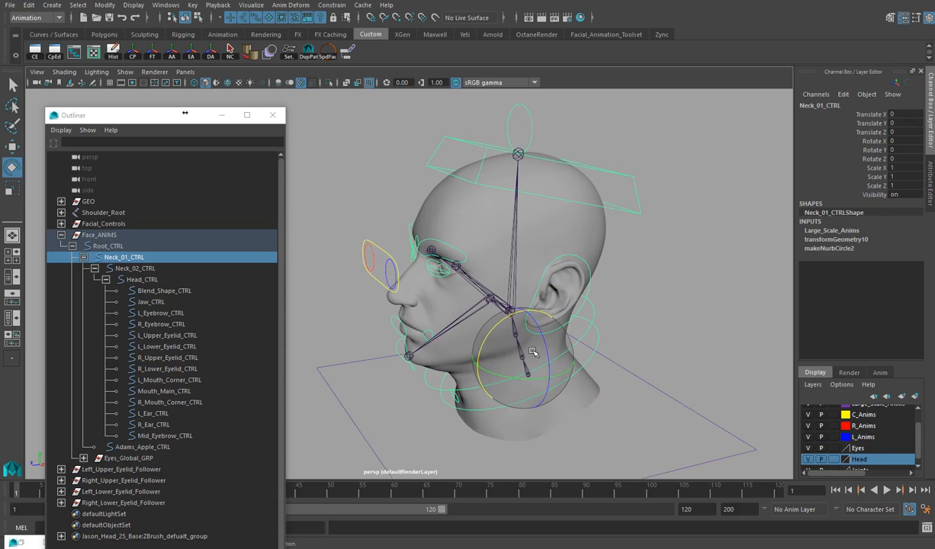